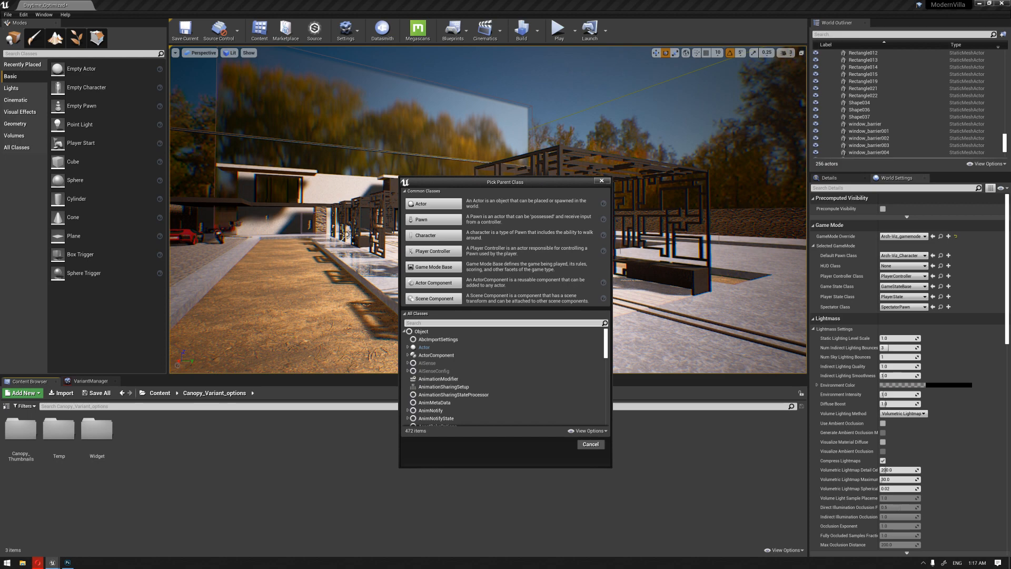
# - Create a blueprint class based on the HUD parent class and name it ArchVizHUD
pyautogui.write('HUD')
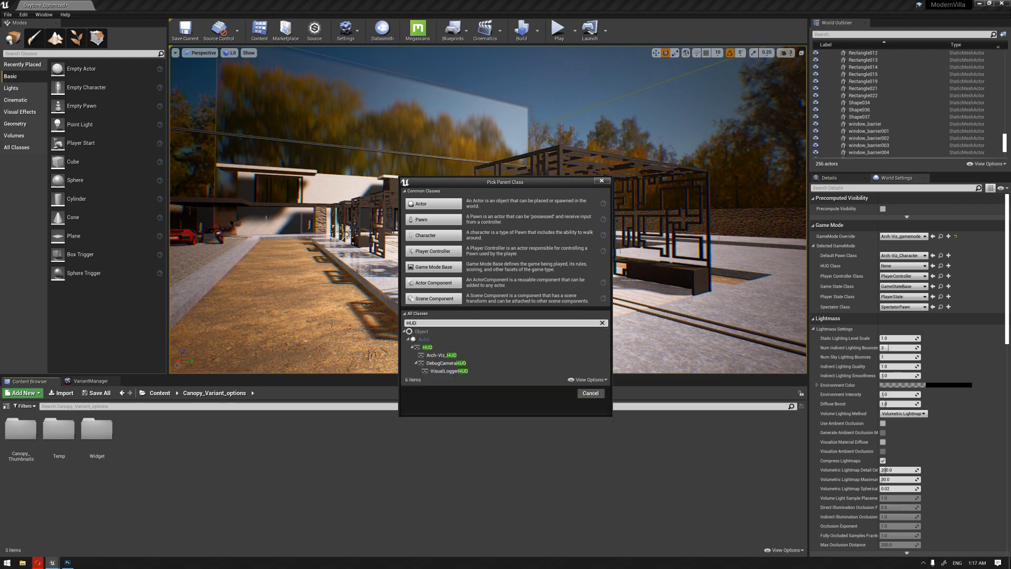
pyautogui.click(426, 348)
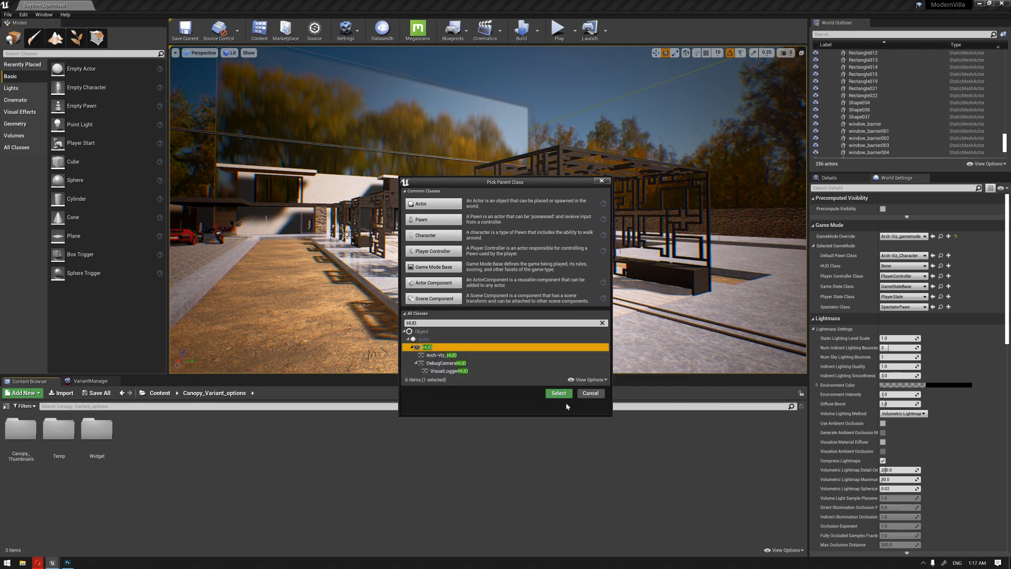
pyautogui.click(559, 393)
pyautogui.write('ArchViz')
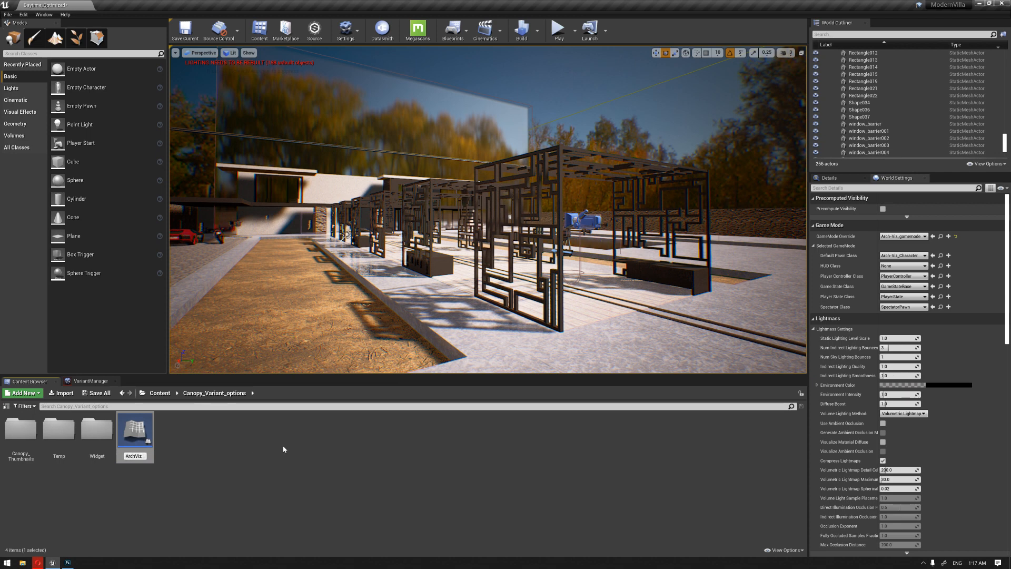
pyautogui.press('Return')
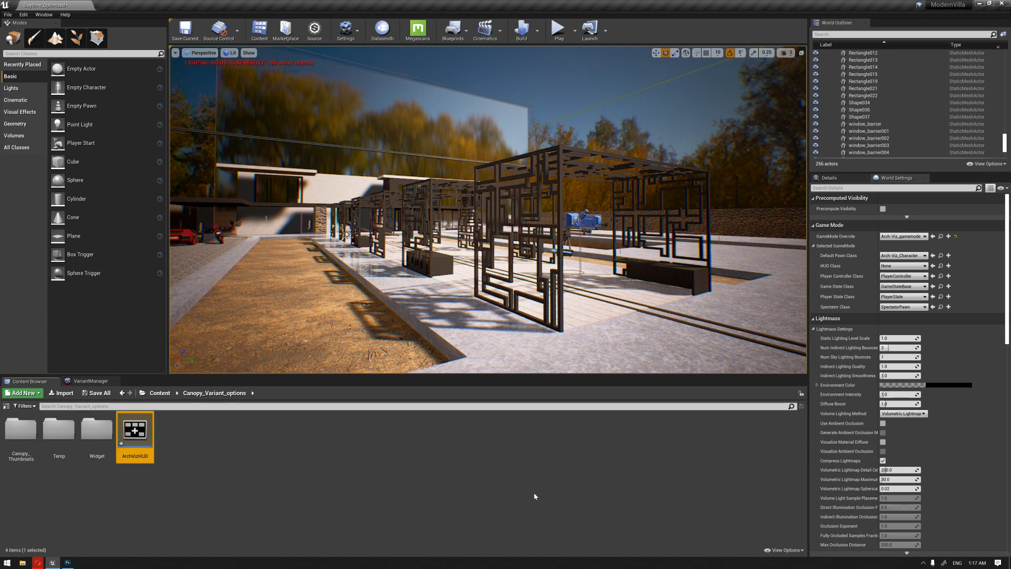
# - Set the HUD Class of the selected game mode to ArchVizHUD
pyautogui.click(901, 266)
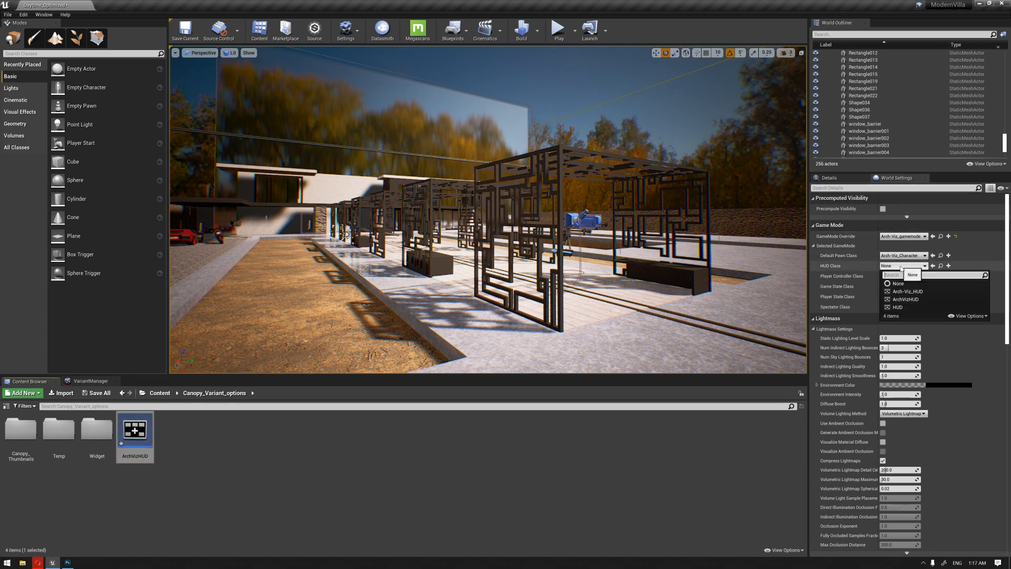
pyautogui.click(905, 299)
pyautogui.click(429, 458)
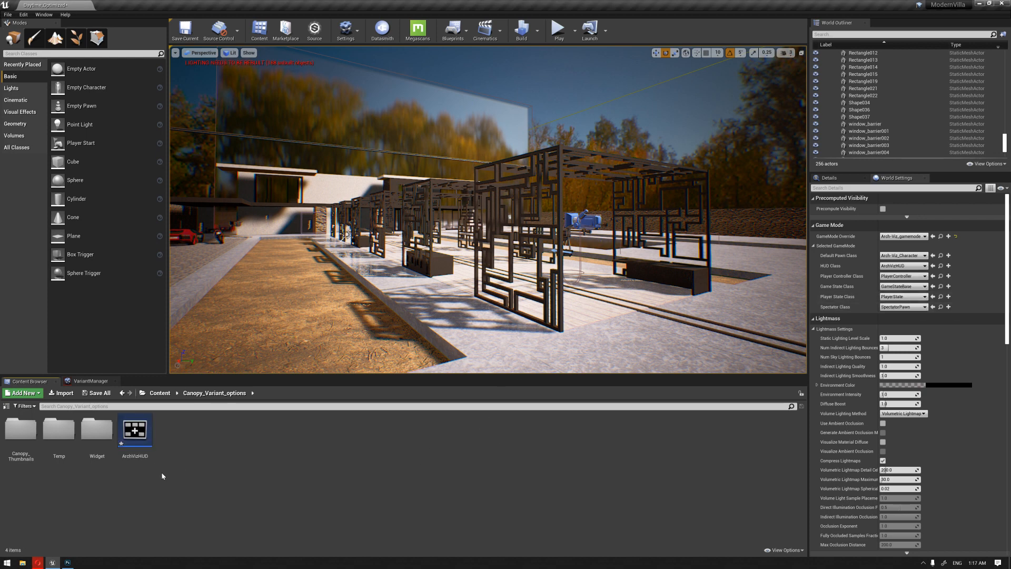
# - Look through the textures in the Widget folder's Images subfolder and preview the 2nd_main texture
pyautogui.doubleClick(98, 431)
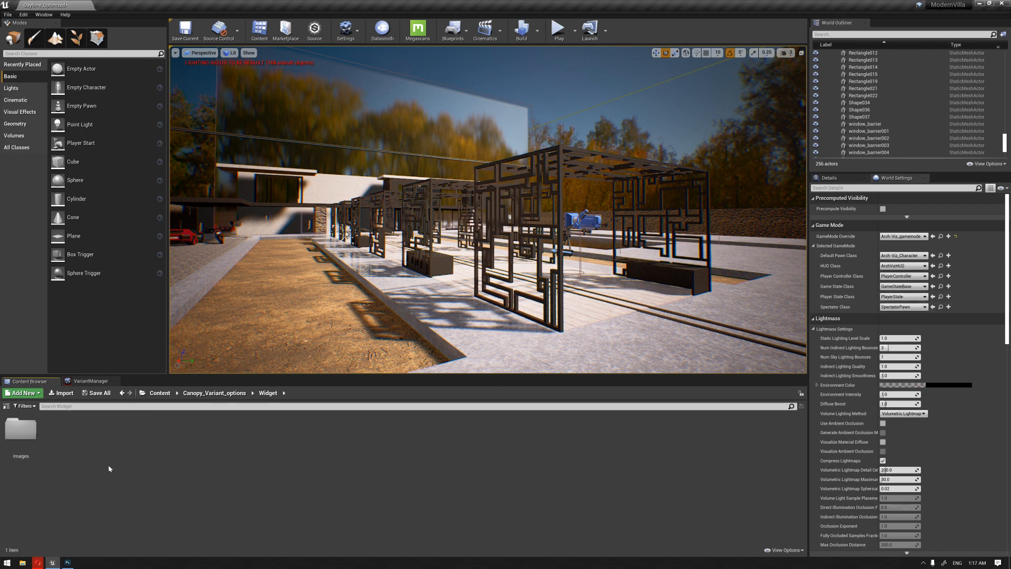
pyautogui.doubleClick(32, 427)
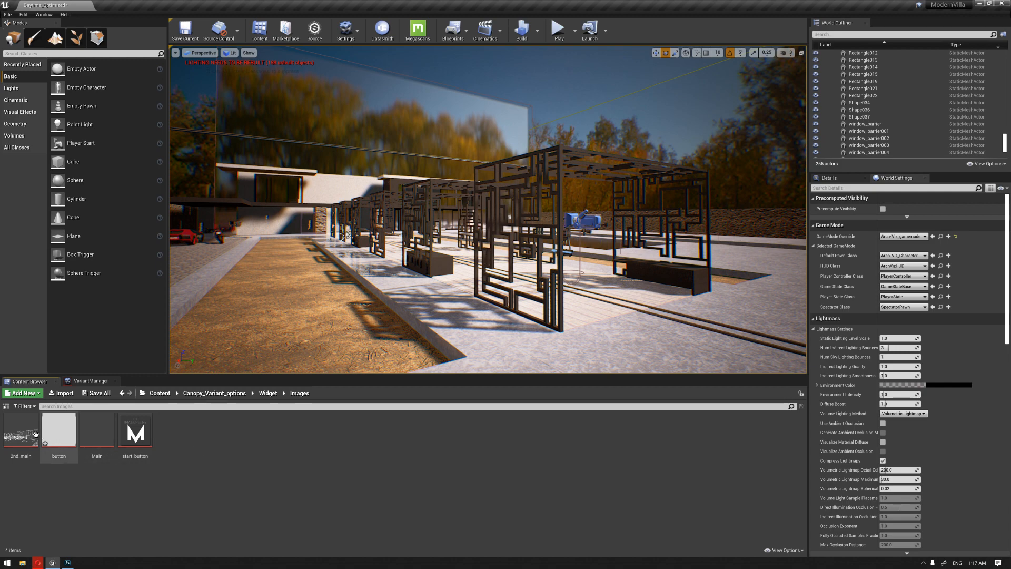
pyautogui.doubleClick(10, 437)
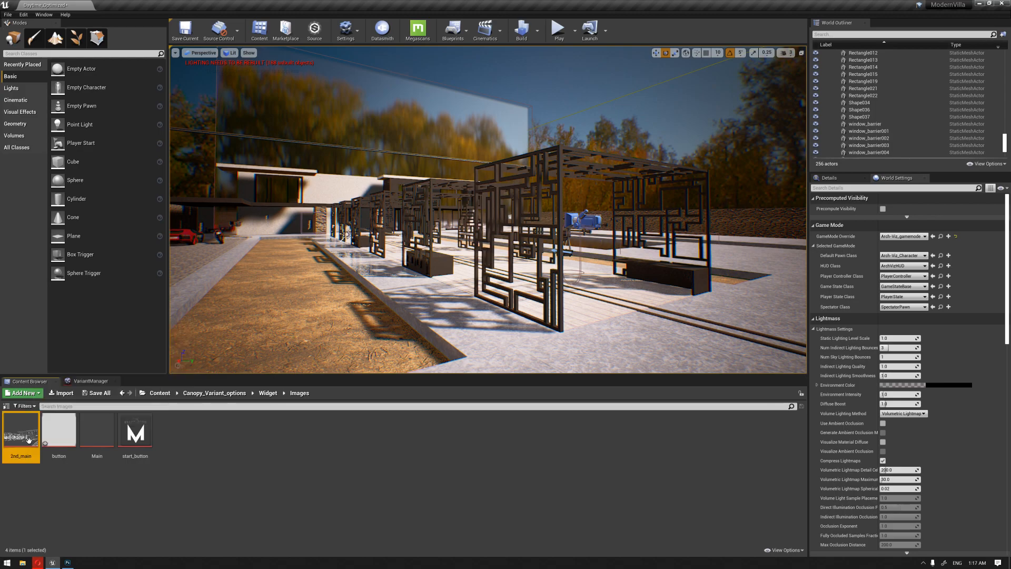
pyautogui.click(1002, 4)
pyautogui.click(281, 448)
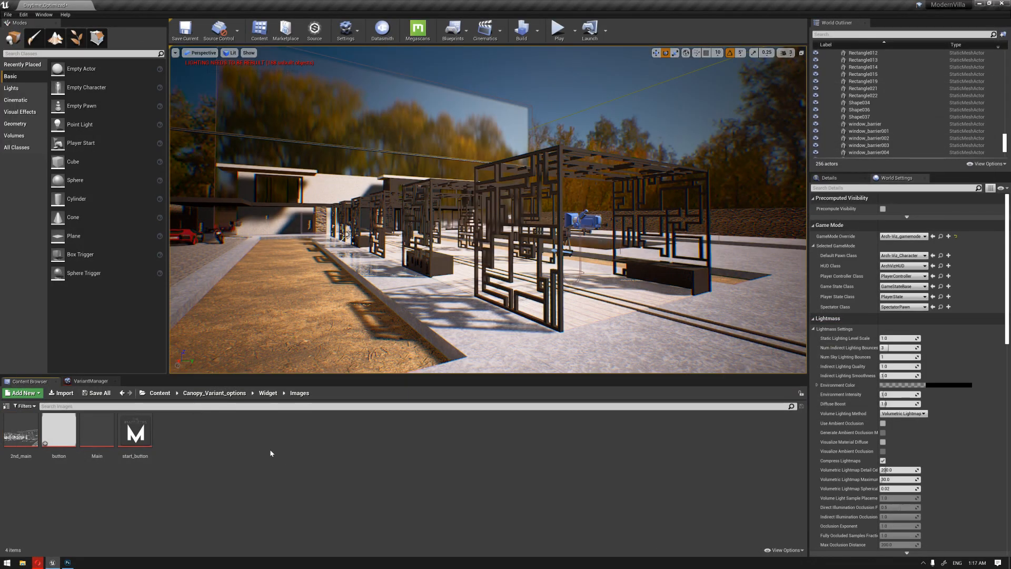
# - Create a Widget Blueprint named MainMenu in the Widget folder
pyautogui.click(267, 393)
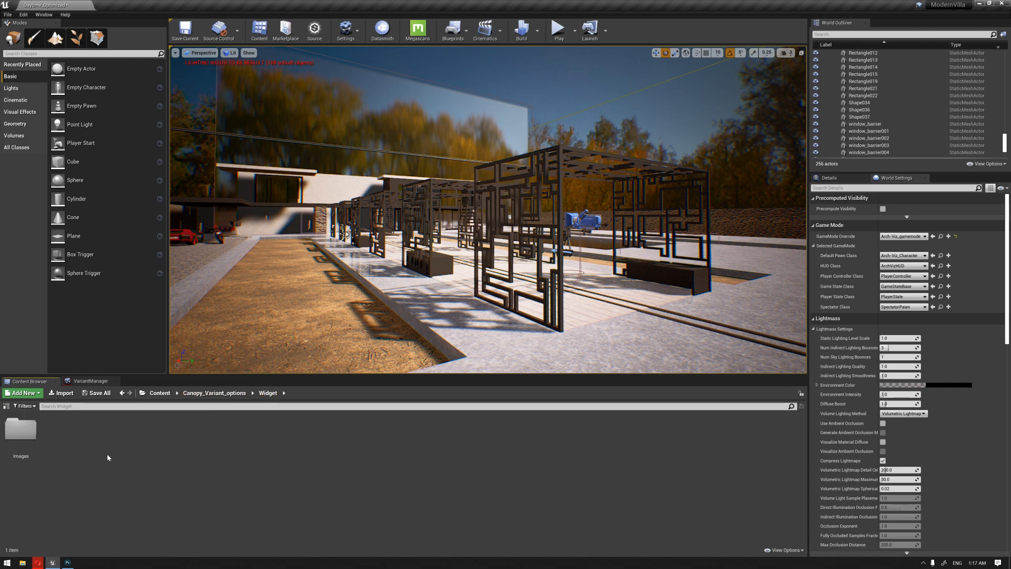
pyautogui.rightClick(93, 477)
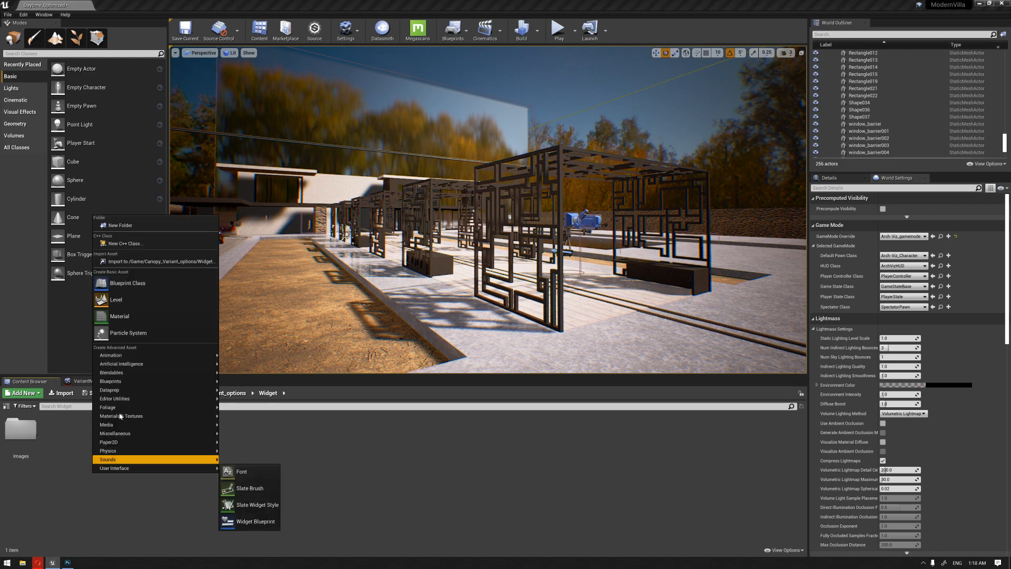
pyautogui.moveTo(145, 474)
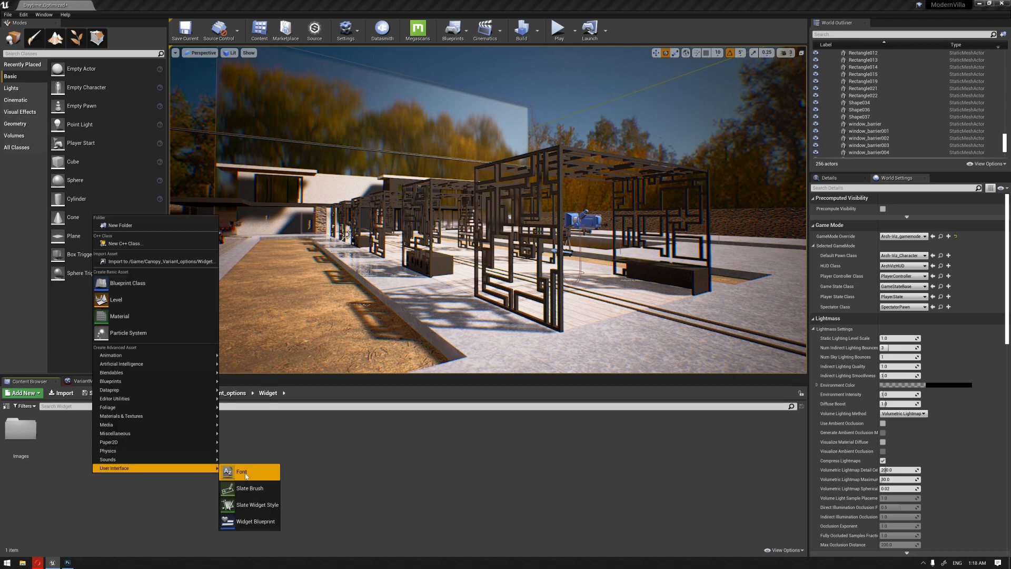
pyautogui.click(251, 522)
pyautogui.write('MainMenu')
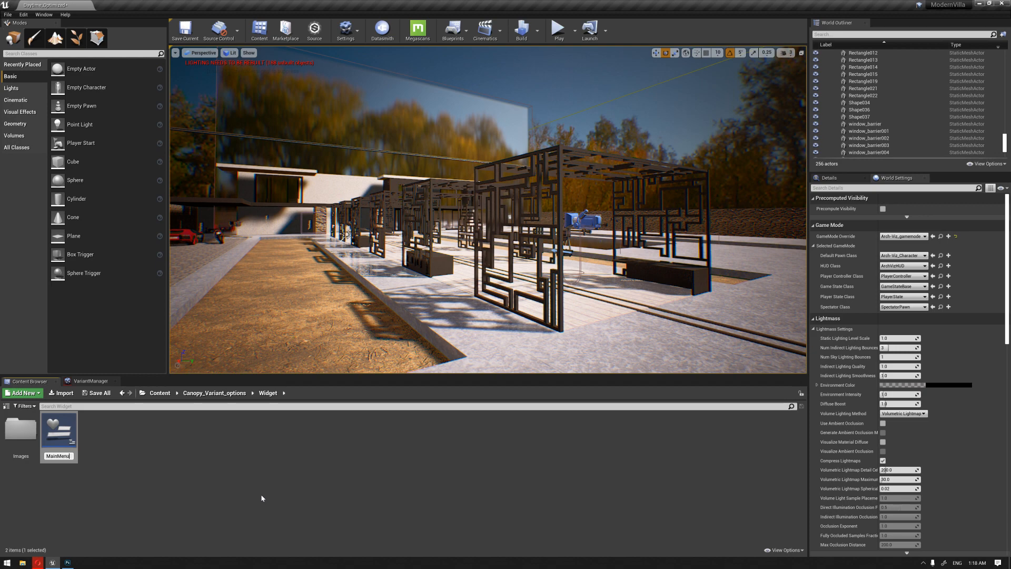
pyautogui.press('Return')
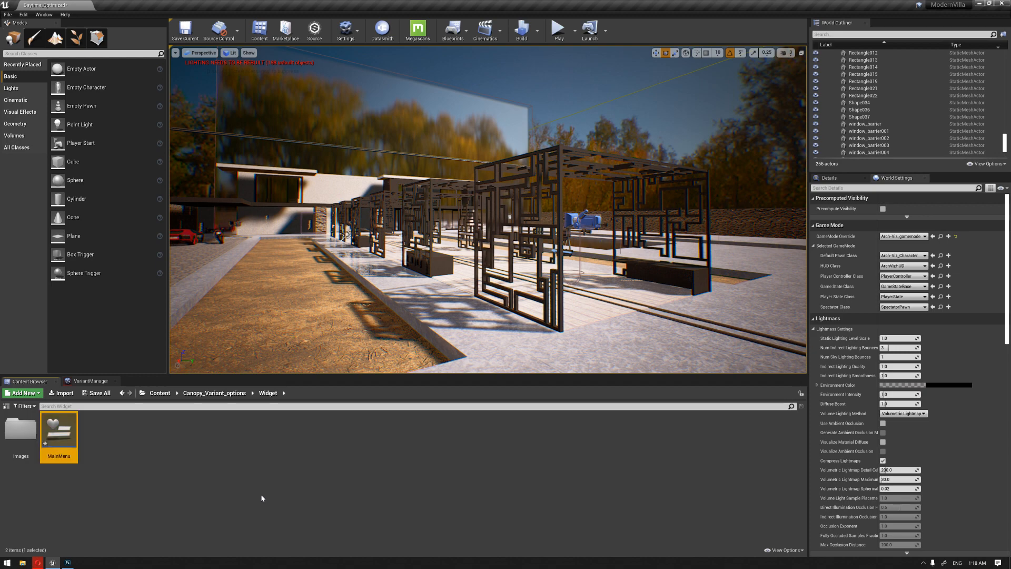
# - Open the MainMenu widget in a smaller floating window and show the Images folder in the content browser
pyautogui.doubleClick(65, 436)
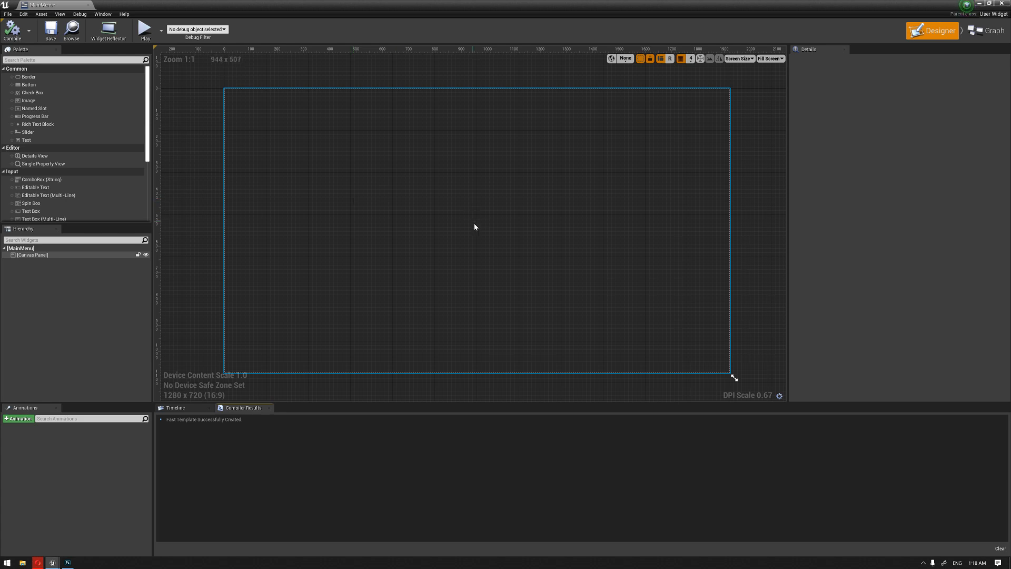
pyautogui.moveTo(459, 5); pyautogui.dragTo(537, 67)
pyautogui.scroll(-2, 483, 184)
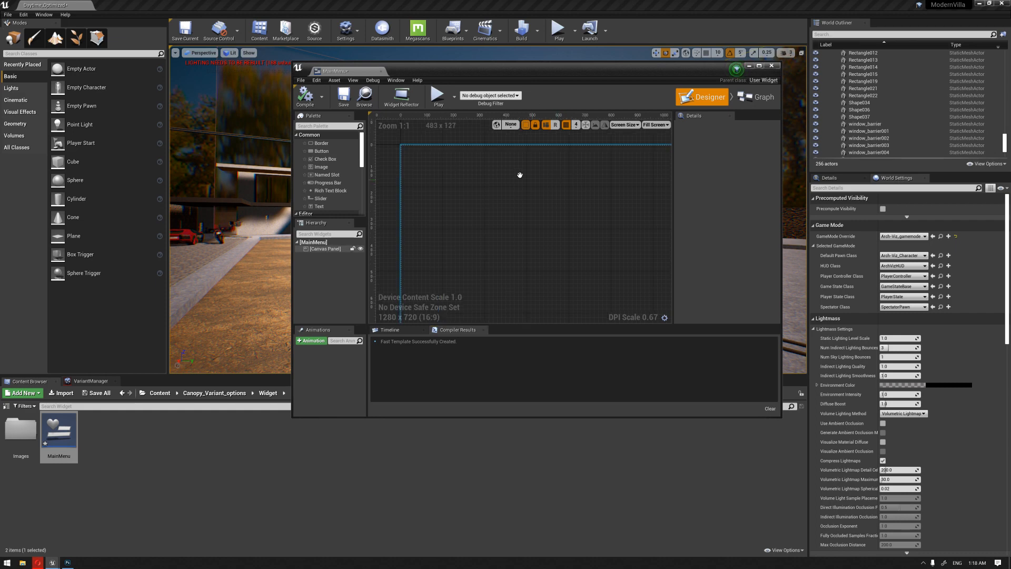
pyautogui.click(138, 474)
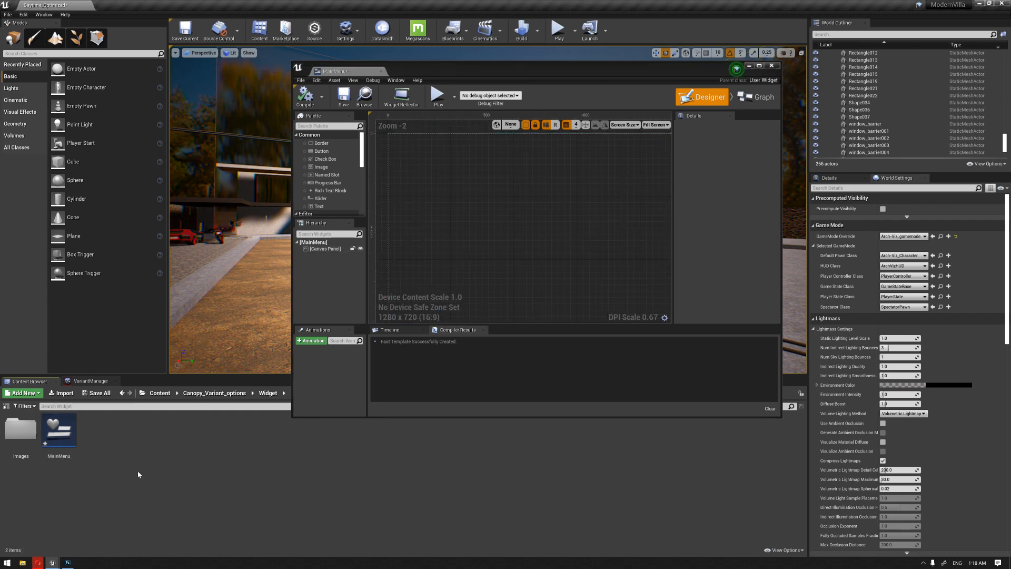
pyautogui.doubleClick(20, 429)
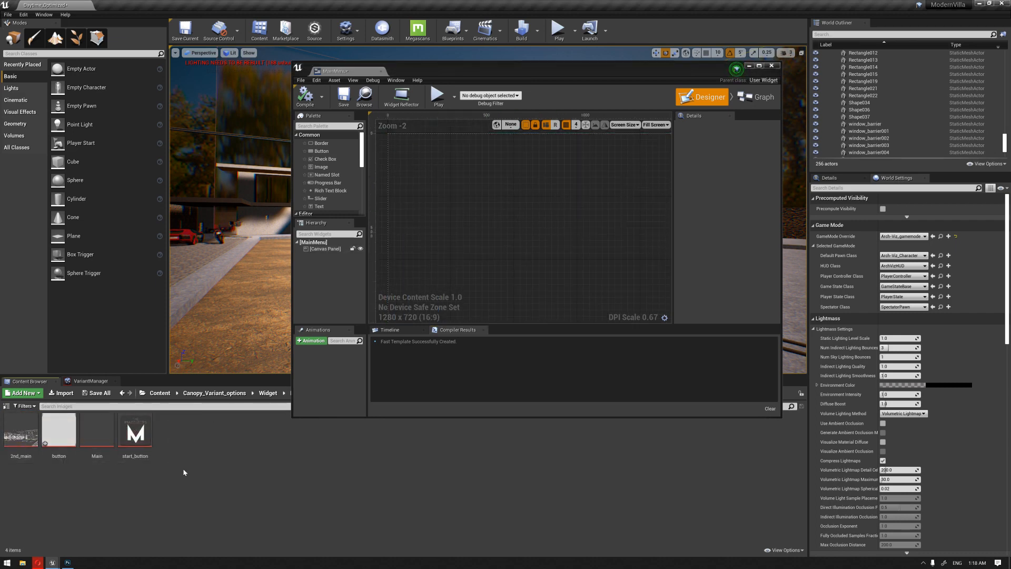
# - Preview the Main texture and place it as an image on the MainMenu canvas panel
pyautogui.doubleClick(96, 429)
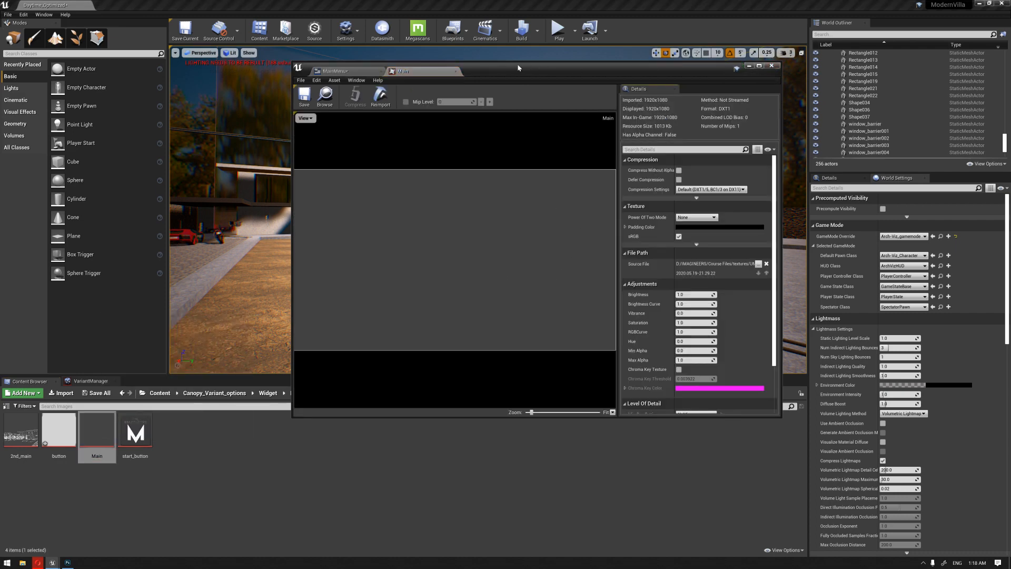
pyautogui.click(456, 71)
pyautogui.click(194, 464)
pyautogui.moveTo(97, 429); pyautogui.dragTo(510, 228)
pyautogui.doubleClick(634, 71)
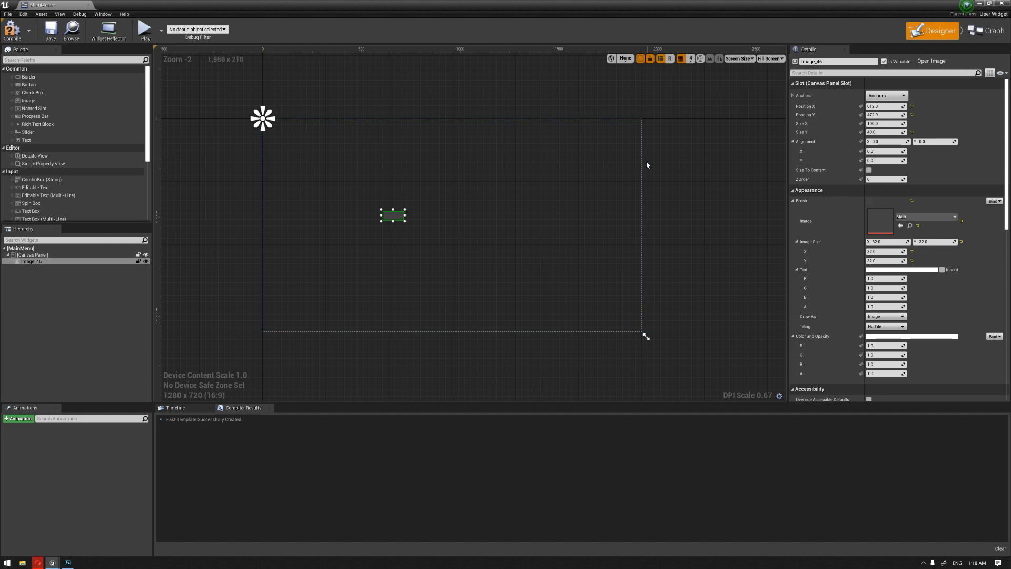
# - Anchor the image to stretch across the whole canvas and set its left, top, right and bottom offsets to 0
pyautogui.click(893, 95)
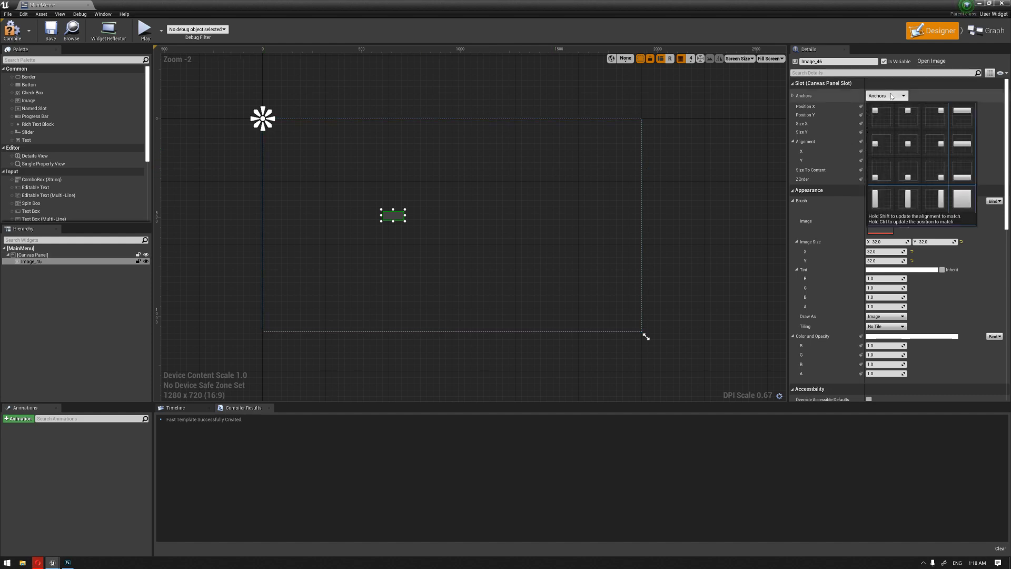
pyautogui.click(962, 199)
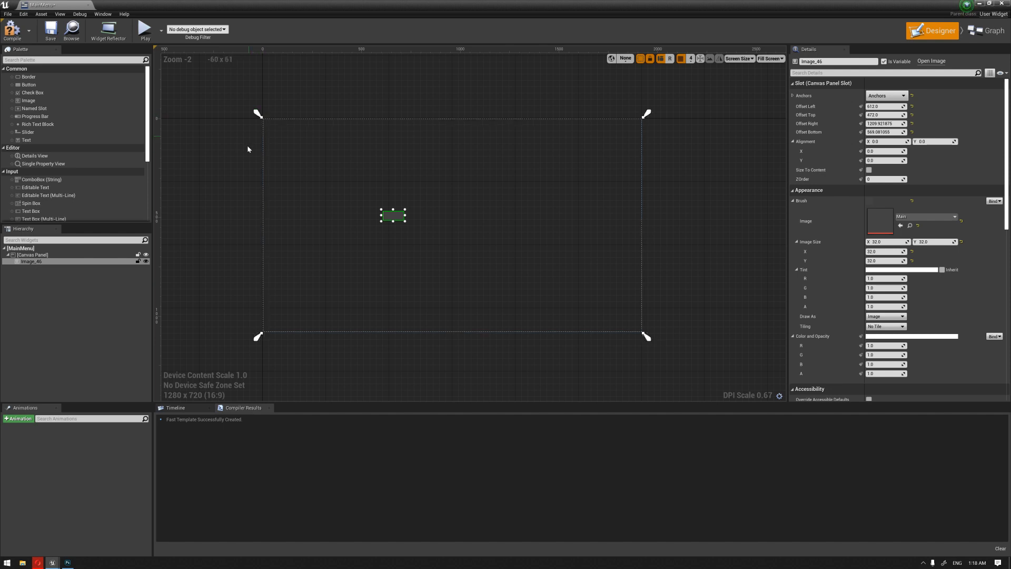
pyautogui.click(889, 107)
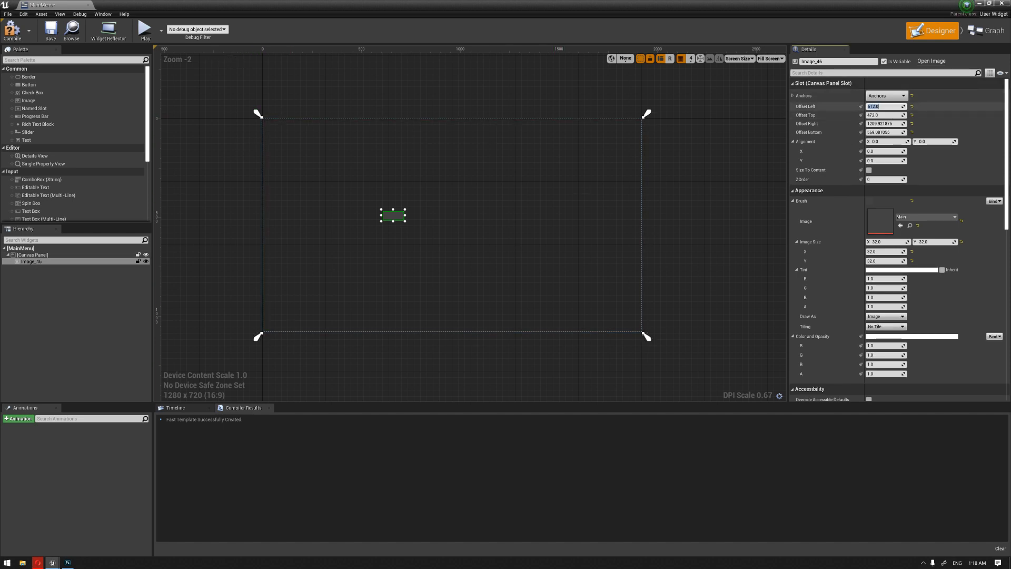
pyautogui.write('0')
pyautogui.press('Tab')
pyautogui.write('0')
pyautogui.press('Tab')
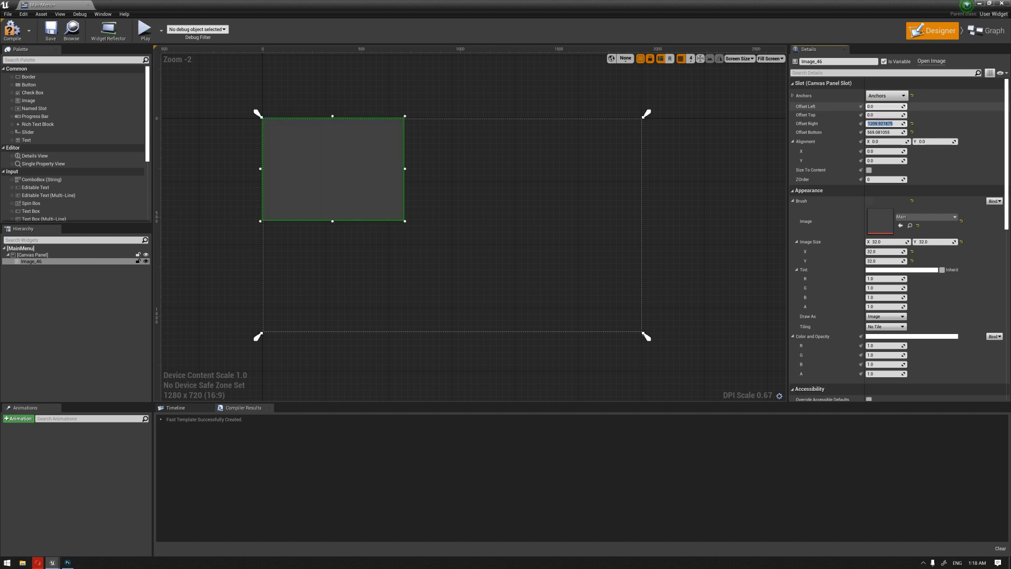
pyautogui.write('0')
pyautogui.press('Tab')
pyautogui.write('0')
pyautogui.press('Return')
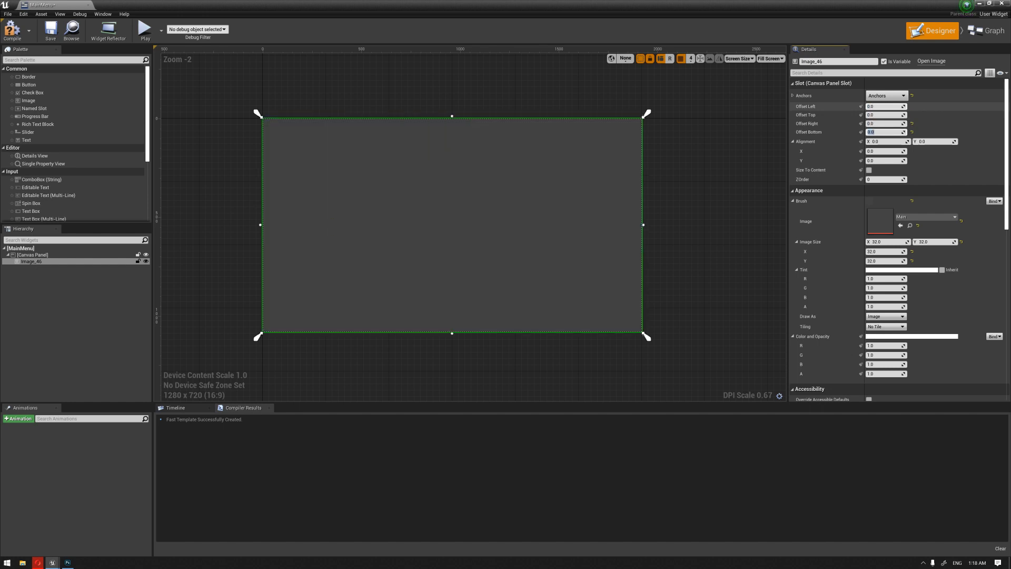
# - Add a button near the middle of the canvas, over the background image
pyautogui.moveTo(707, 141); pyautogui.dragTo(703, 167, button='right')
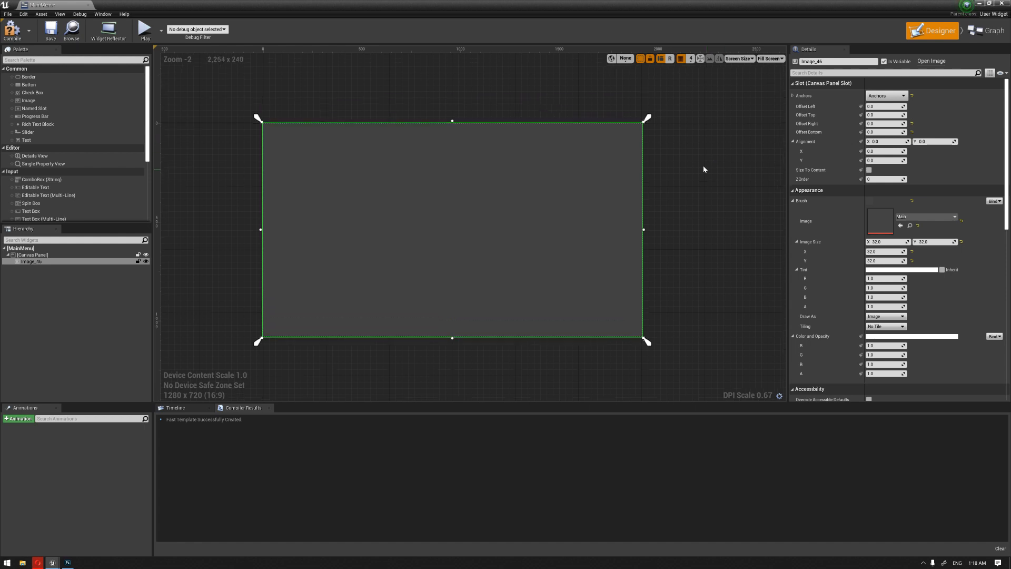
pyautogui.moveTo(393, 162); pyautogui.dragTo(408, 153, button='right')
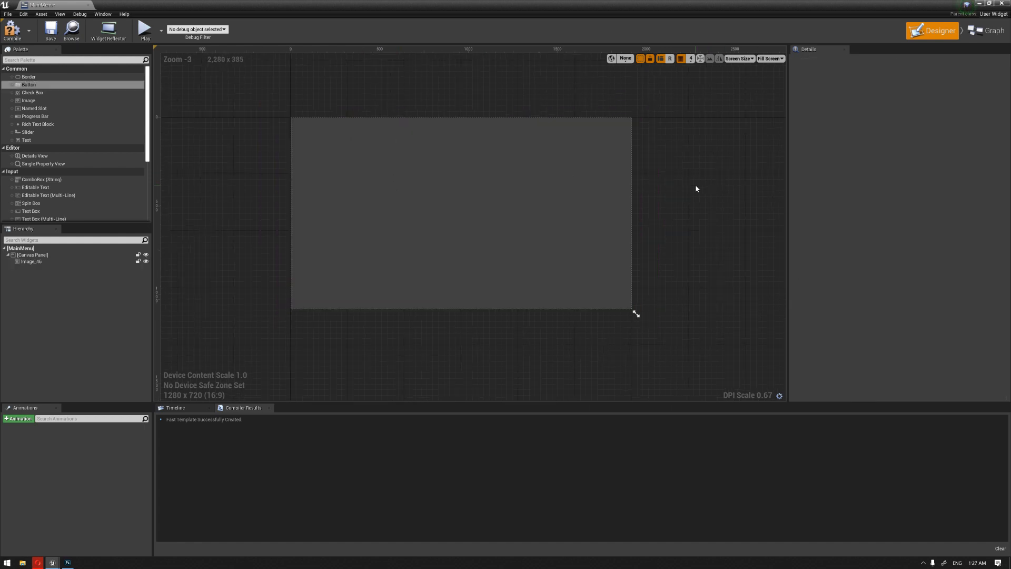
pyautogui.moveTo(29, 84); pyautogui.dragTo(451, 203)
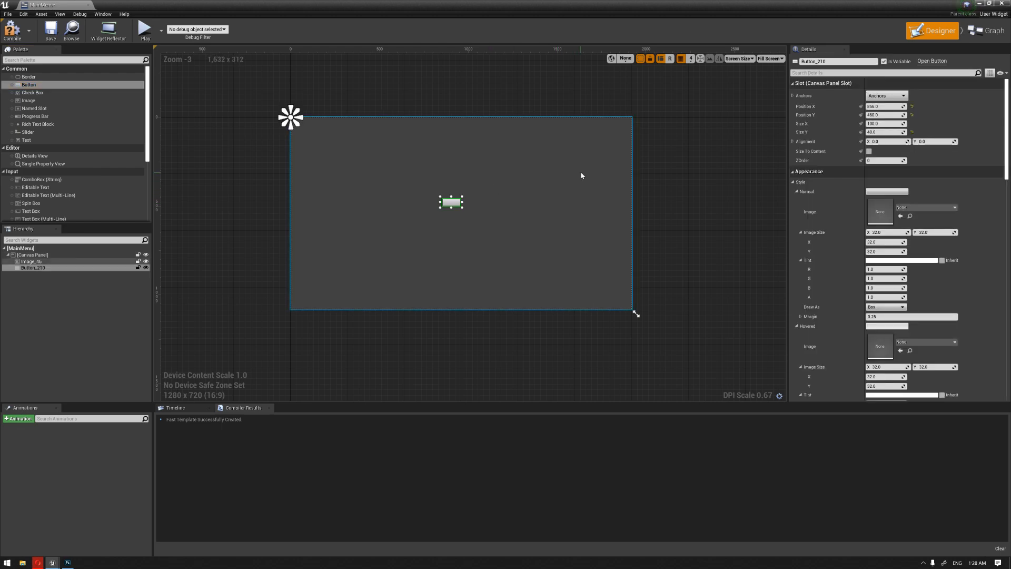
# - Assign the start_button texture as the image of the button's Normal style
pyautogui.moveTo(568, 3); pyautogui.dragTo(471, 29)
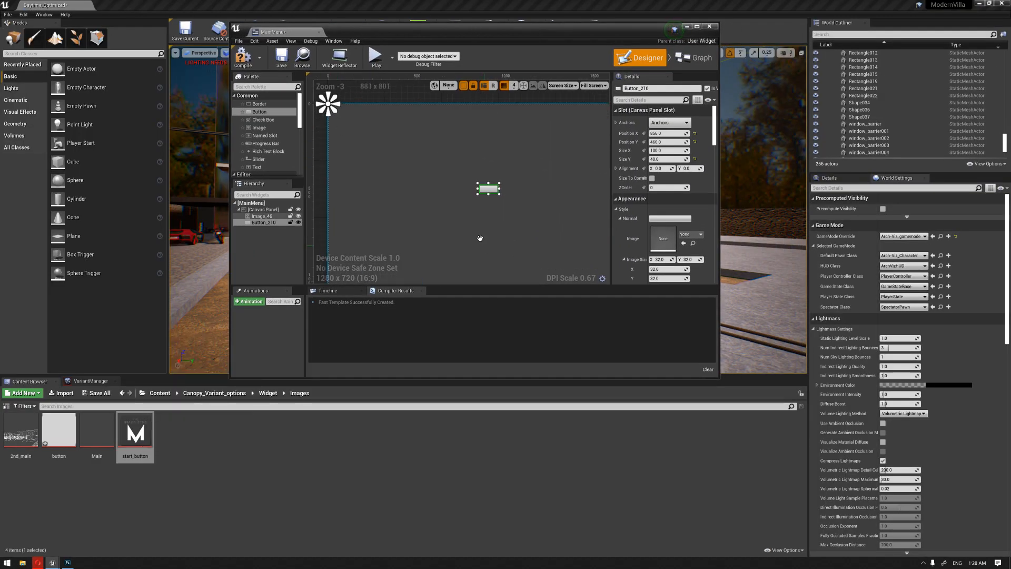
pyautogui.moveTo(485, 248); pyautogui.dragTo(433, 213, button='right')
pyautogui.click(689, 235)
pyautogui.write('start')
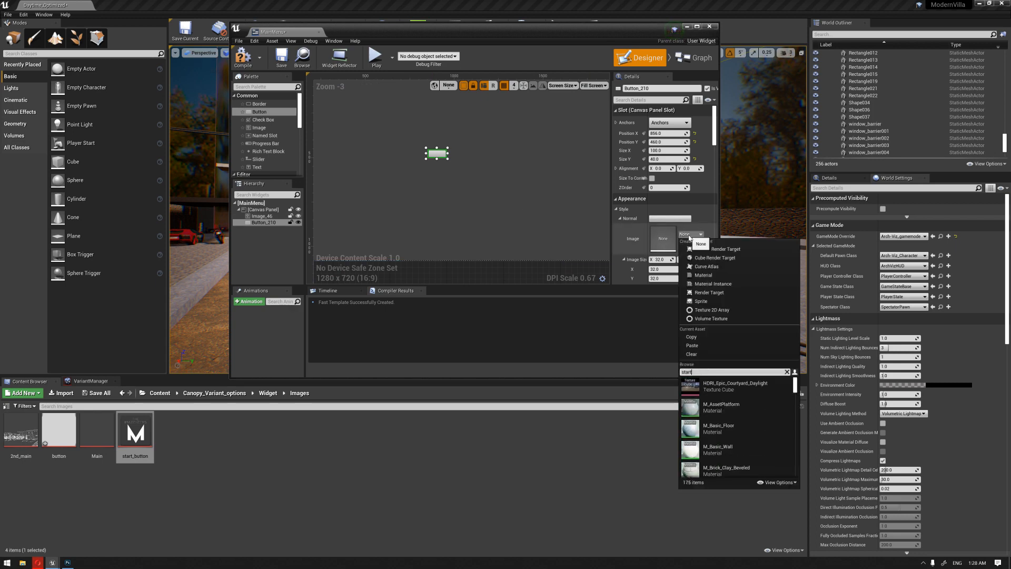
pyautogui.write('_b')
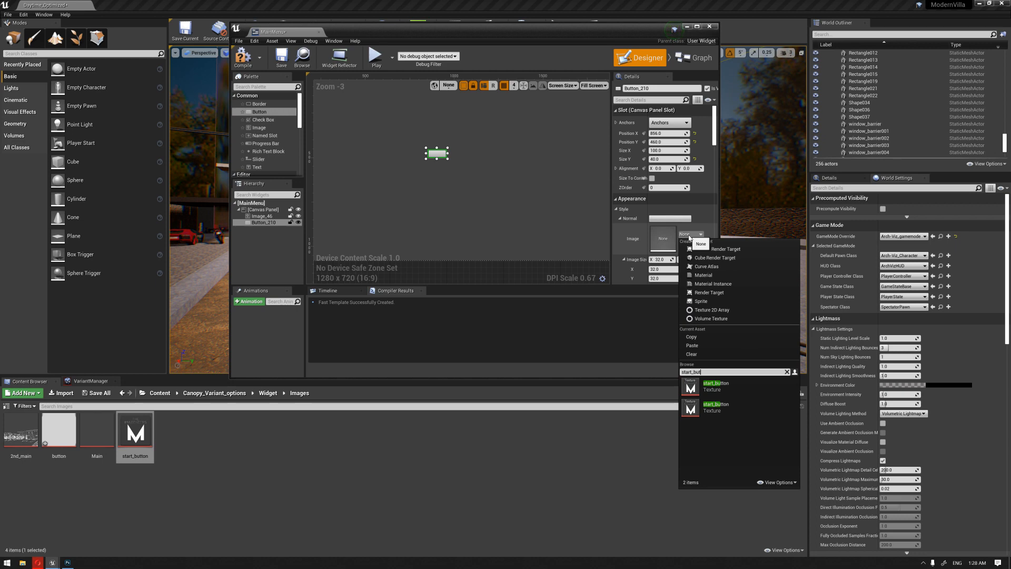
pyautogui.write('ut')
pyautogui.click(706, 387)
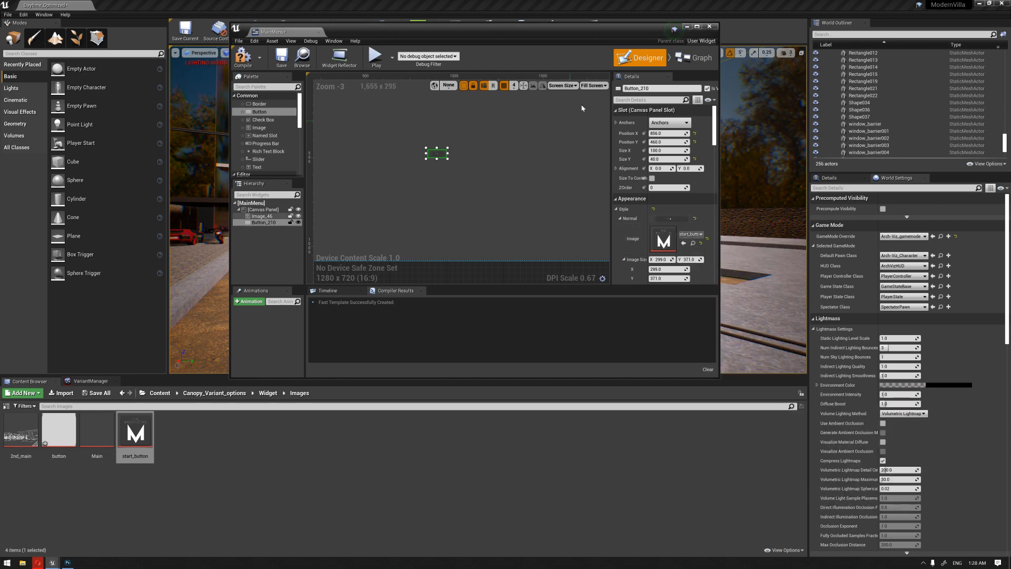
pyautogui.doubleClick(626, 35)
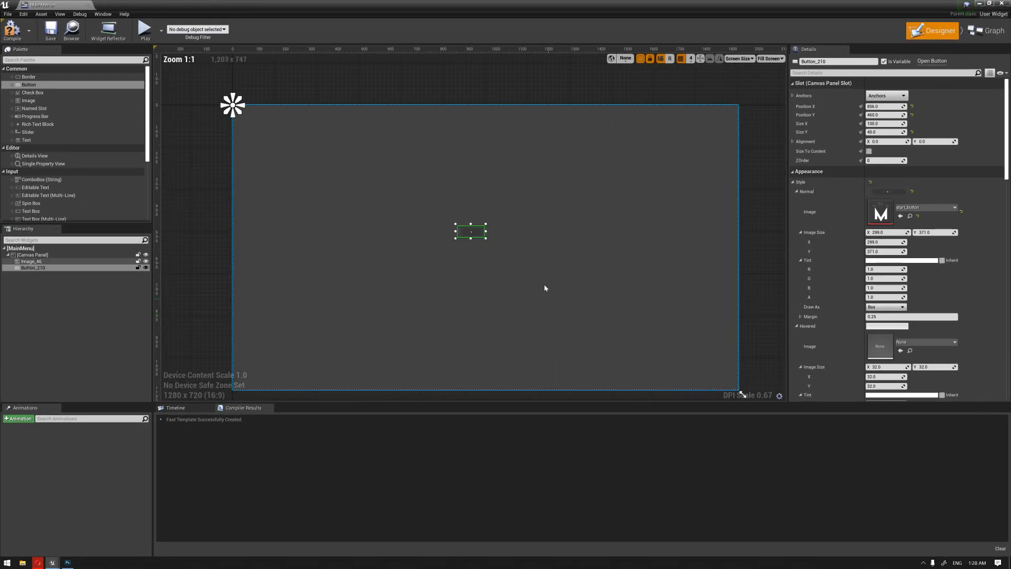
# - Anchor the button to the centre of the canvas
pyautogui.click(887, 95)
pyautogui.click(912, 144)
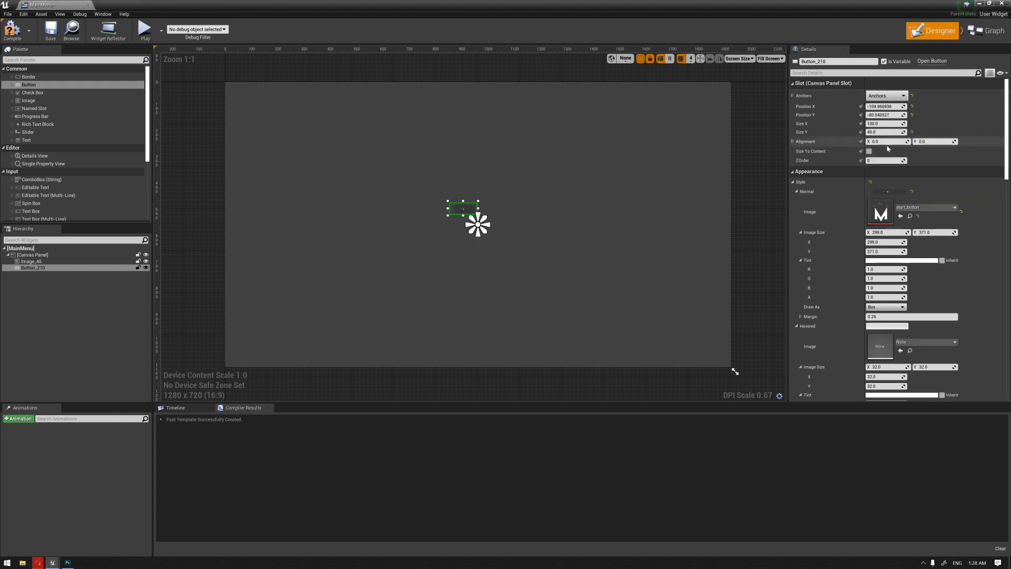
# - Set the button's X and Y position and its X and Y size to 0, and enable Size To Content
pyautogui.click(885, 107)
pyautogui.write('0')
pyautogui.press('Tab')
pyautogui.write('0')
pyautogui.press('Tab')
pyautogui.write('0')
pyautogui.press('Tab')
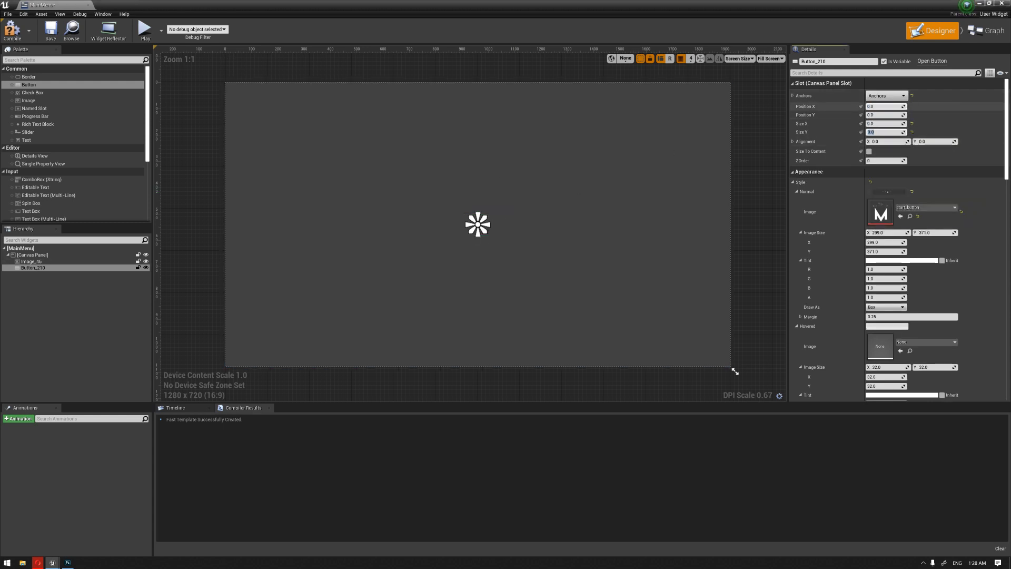
pyautogui.click(869, 152)
# - Move the button to the centre of the canvas, at about X -157, Y -209 from its anchor
pyautogui.moveTo(477, 218); pyautogui.dragTo(478, 191)
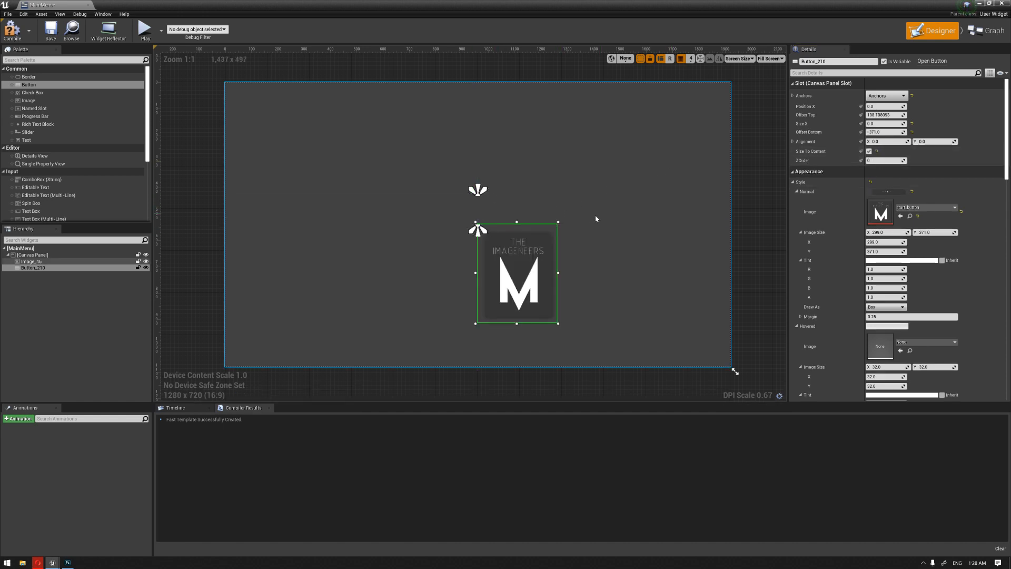
pyautogui.hotkey('ctrl', 'z')
pyautogui.moveTo(528, 274); pyautogui.dragTo(498, 244)
pyautogui.click(564, 184)
pyautogui.scroll(-2, 497, 195)
pyautogui.scroll(2, 483, 231)
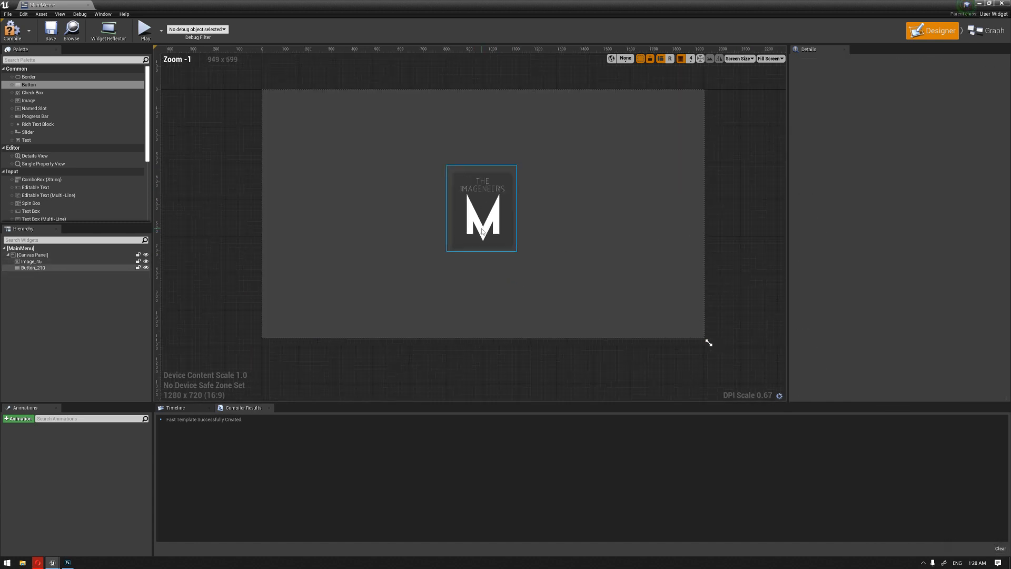
pyautogui.scroll(-1, 484, 231)
pyautogui.click(483, 231)
pyautogui.moveTo(546, 216); pyautogui.dragTo(535, 230, button='right')
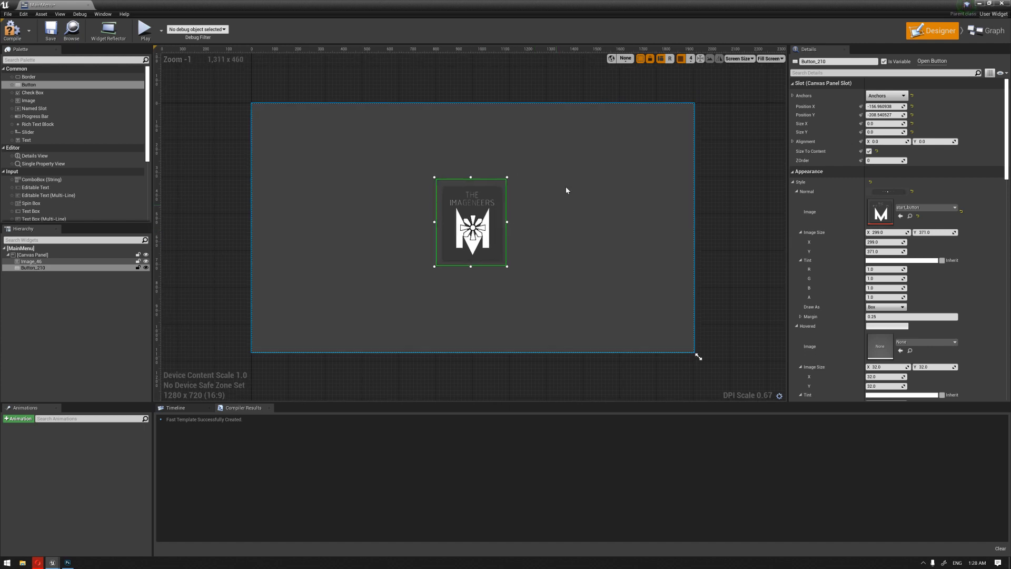
pyautogui.click(504, 81)
pyautogui.click(486, 147)
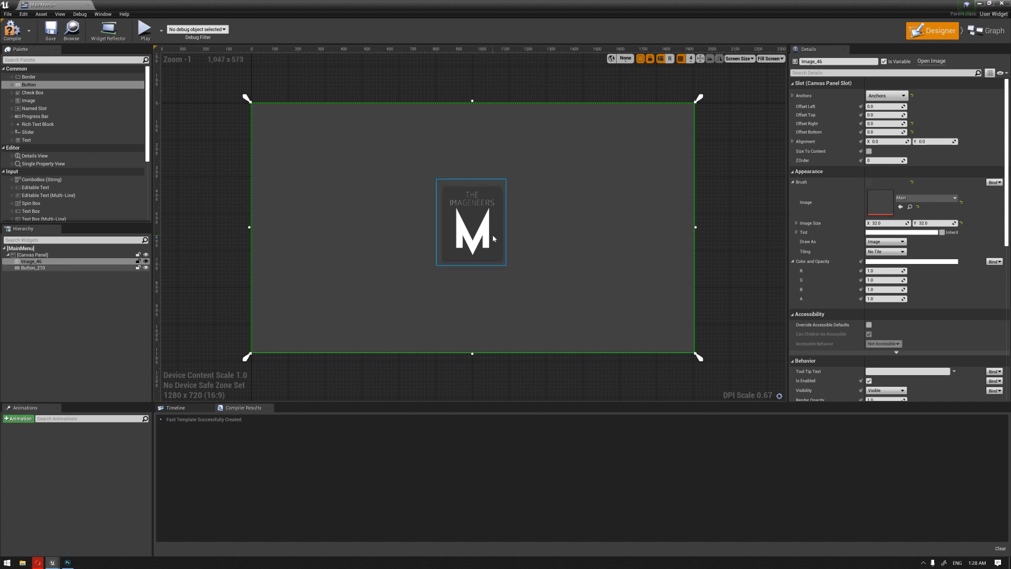
pyautogui.moveTo(725, 260); pyautogui.dragTo(718, 239, button='right')
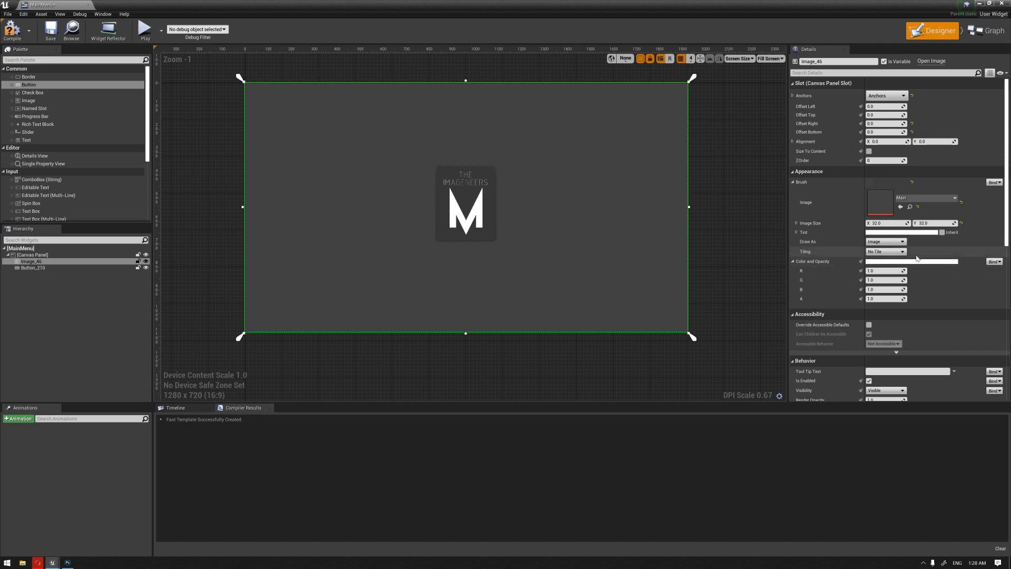
# - Assign the start_button texture as the image of the button's Hovered and Pressed styles
pyautogui.click(487, 230)
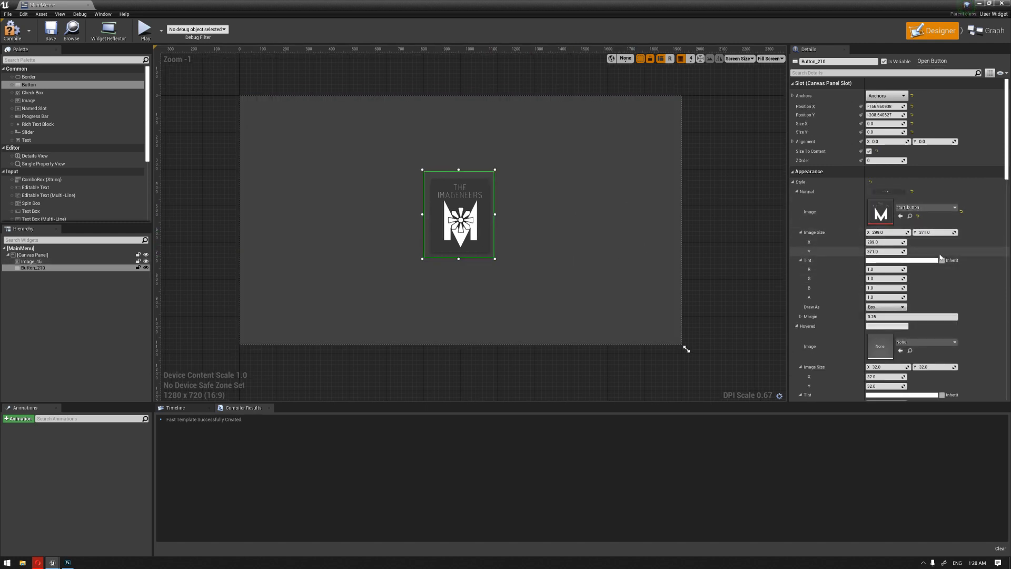
pyautogui.scroll(-2, 943, 270)
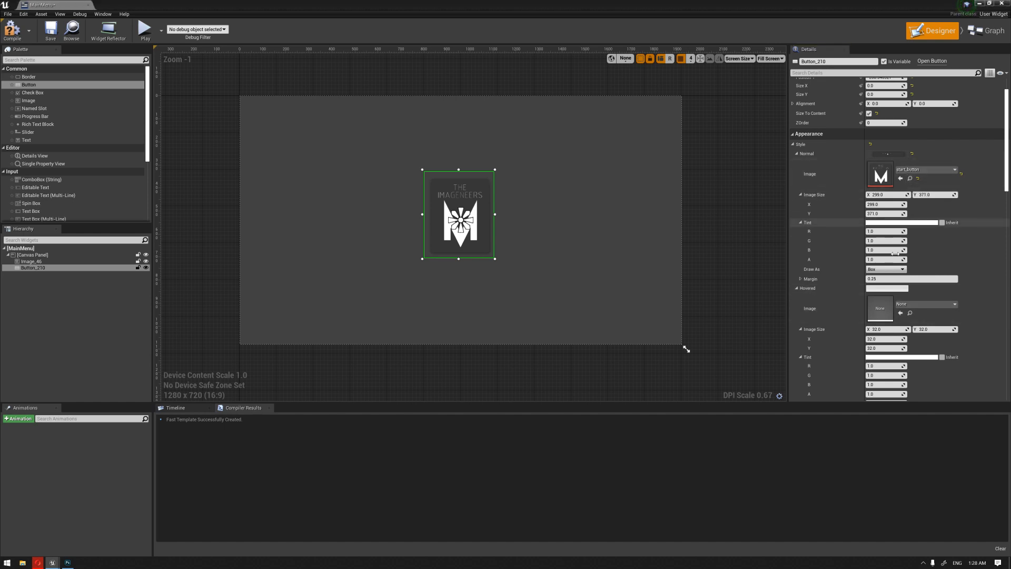
pyautogui.click(902, 313)
pyautogui.scroll(-5, 909, 332)
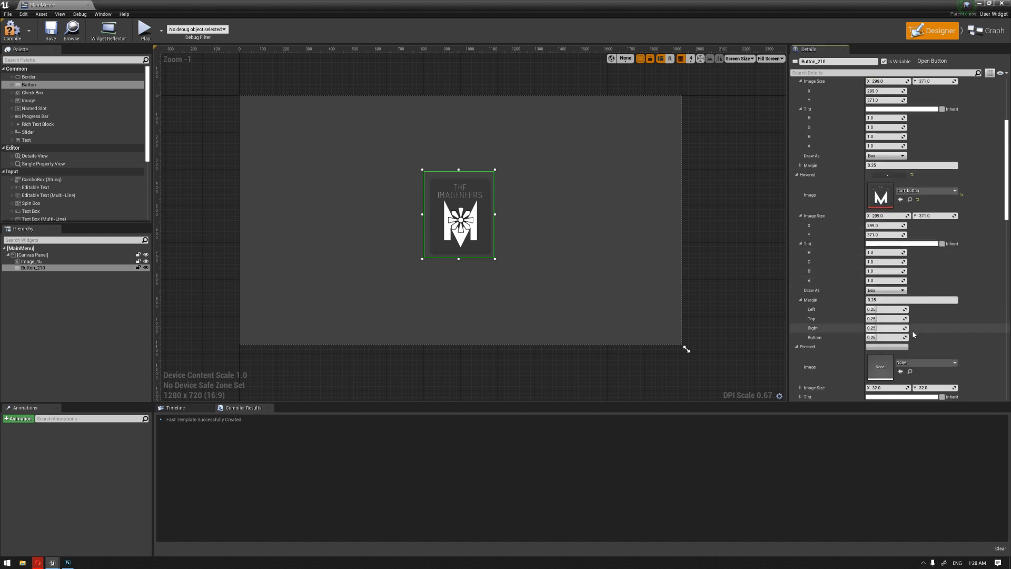
pyautogui.click(900, 333)
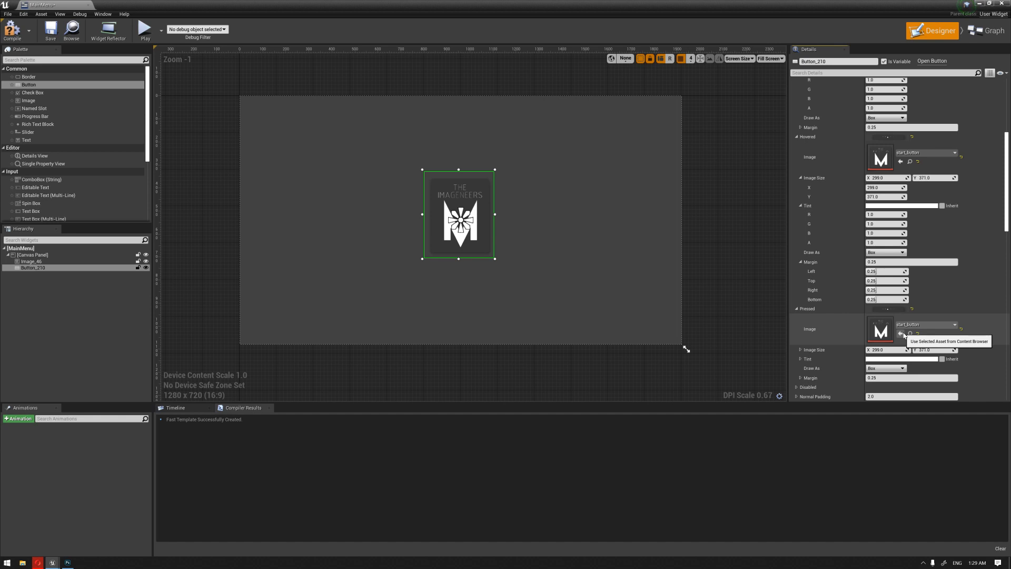
# - Compile the MainMenu widget
pyautogui.click(703, 207)
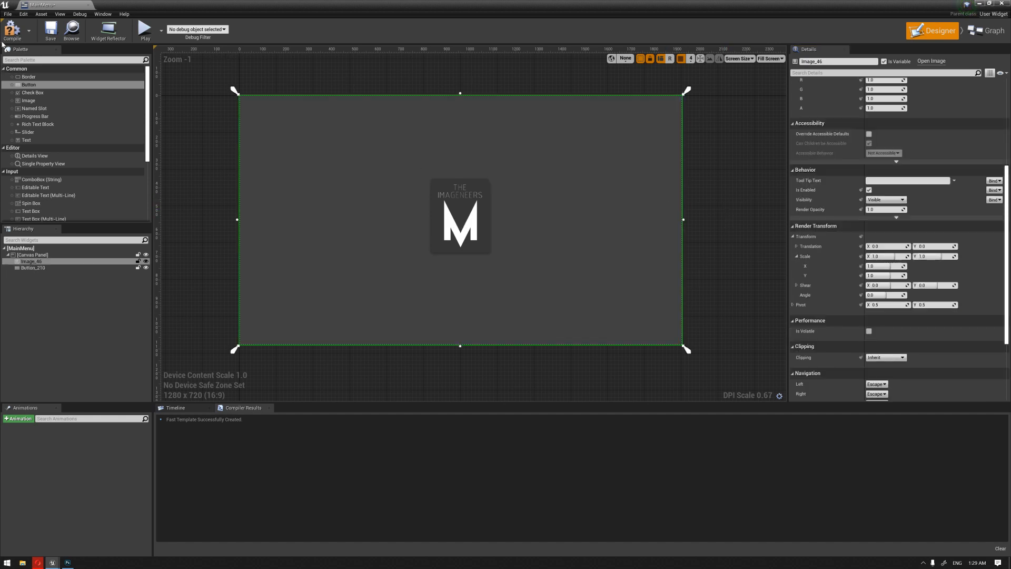
pyautogui.click(12, 29)
pyautogui.click(443, 90)
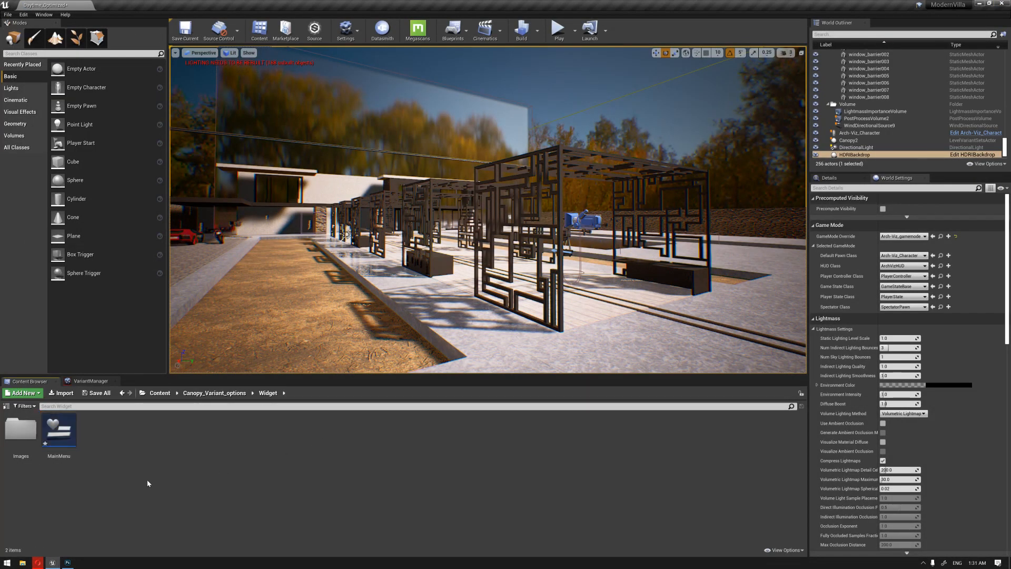
# - Create a widget blueprint named Selection_Menu in the Widget folder
pyautogui.rightClick(115, 466)
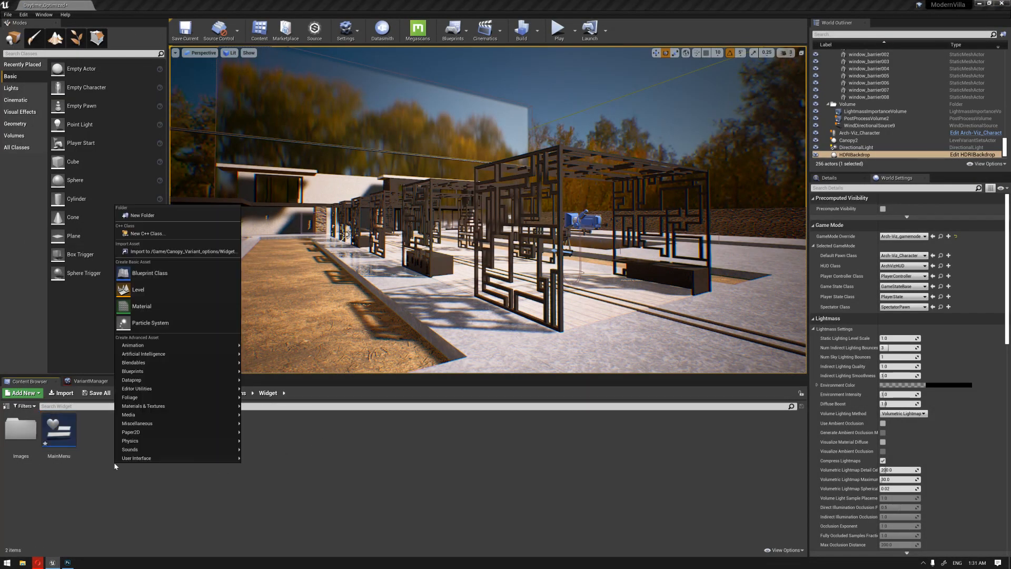
pyautogui.moveTo(158, 458)
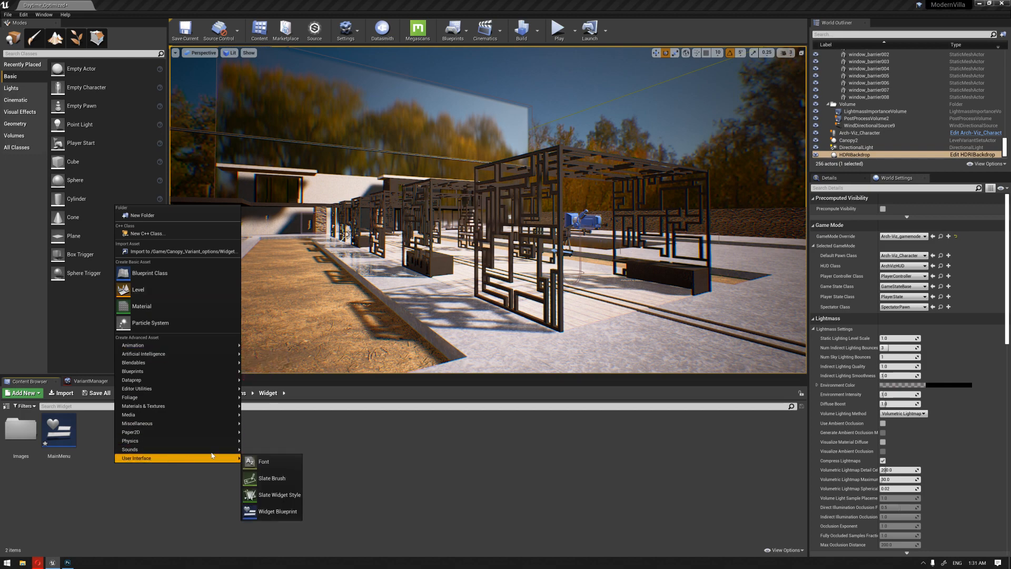
pyautogui.click(280, 511)
pyautogui.write('S')
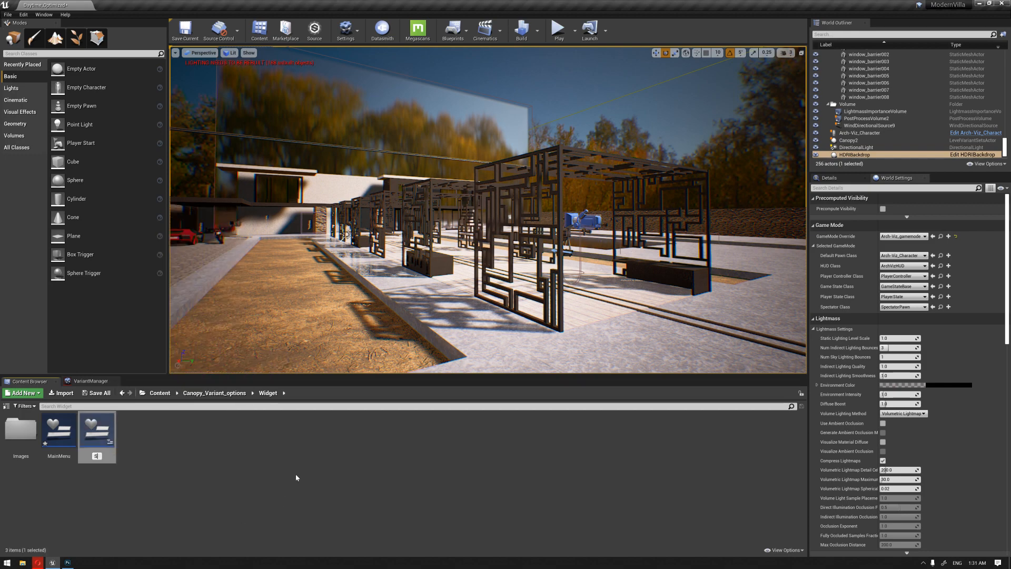
pyautogui.write('election_Menu')
pyautogui.press('Return')
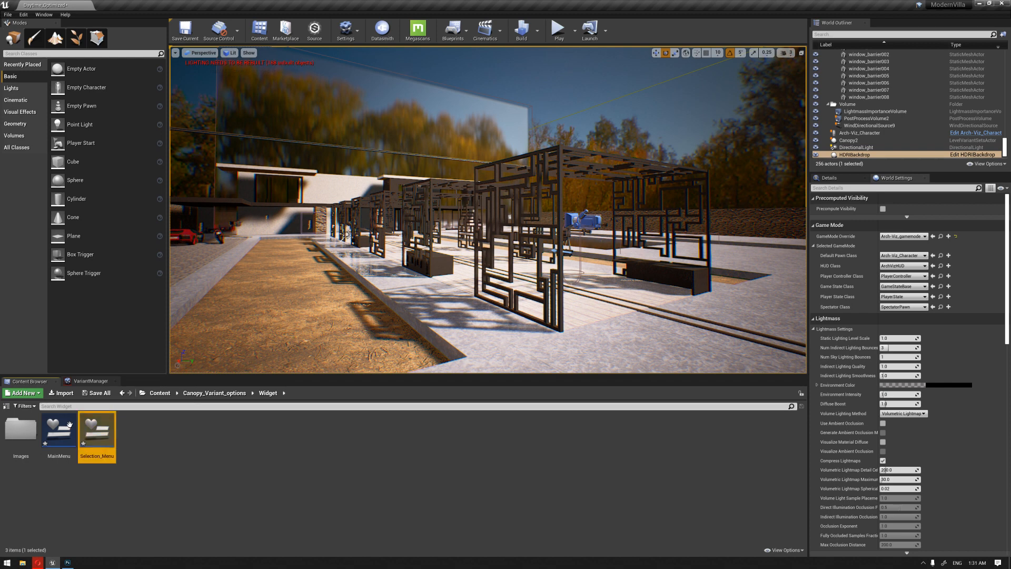
# - Open Selection_Menu and place the 2nd_main texture from the Images folder on its canvas, at about X 864, Y 508
pyautogui.doubleClick(96, 432)
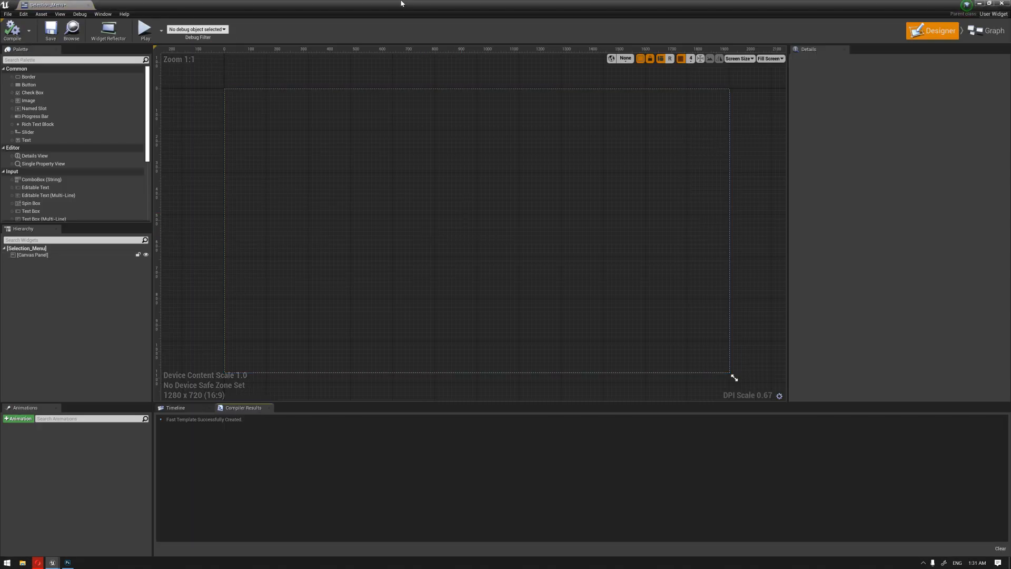
pyautogui.doubleClick(402, 4)
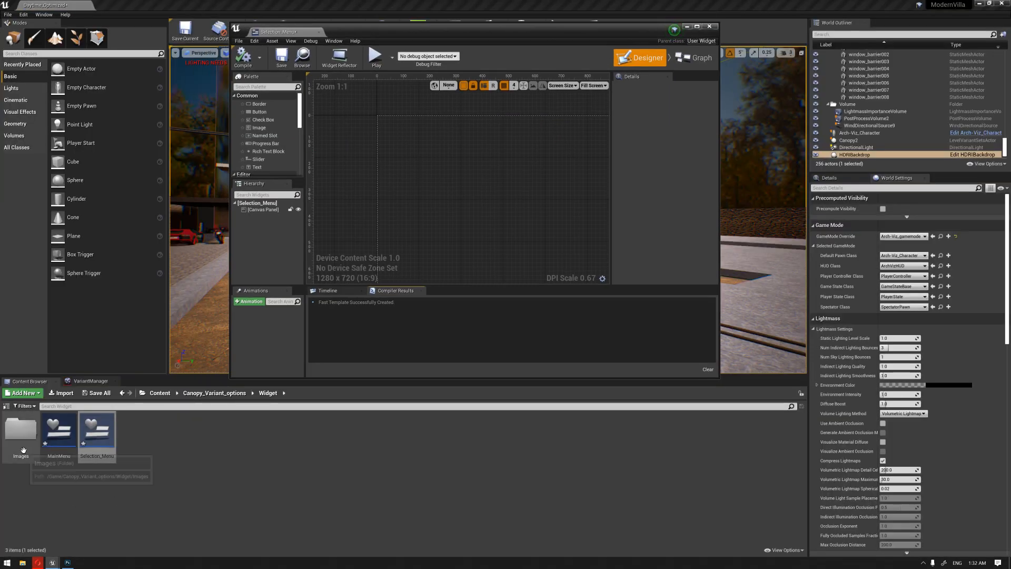
pyautogui.doubleClick(16, 431)
pyautogui.moveTo(8, 439); pyautogui.dragTo(480, 191)
pyautogui.doubleClick(535, 32)
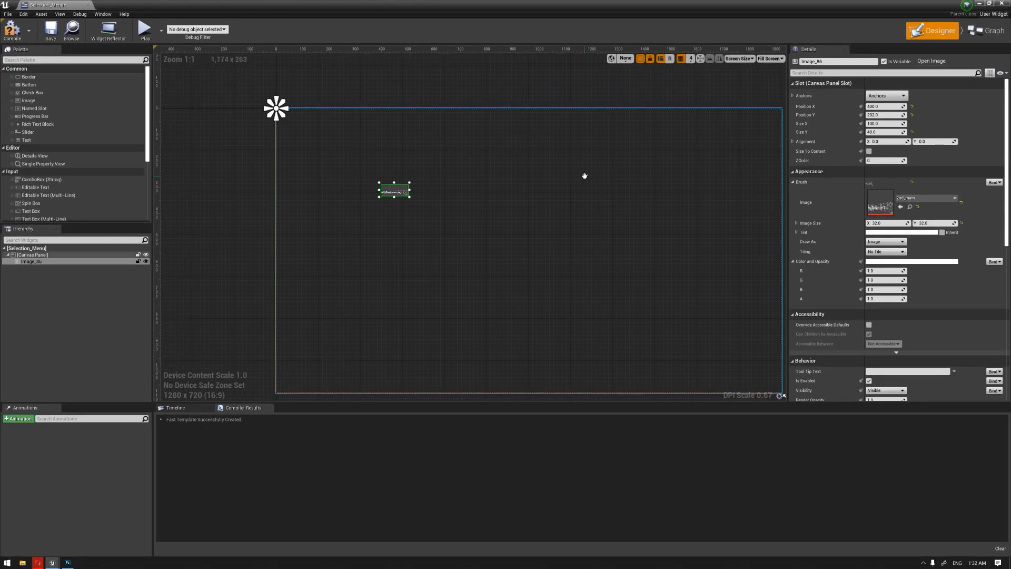
pyautogui.moveTo(327, 143); pyautogui.dragTo(453, 203)
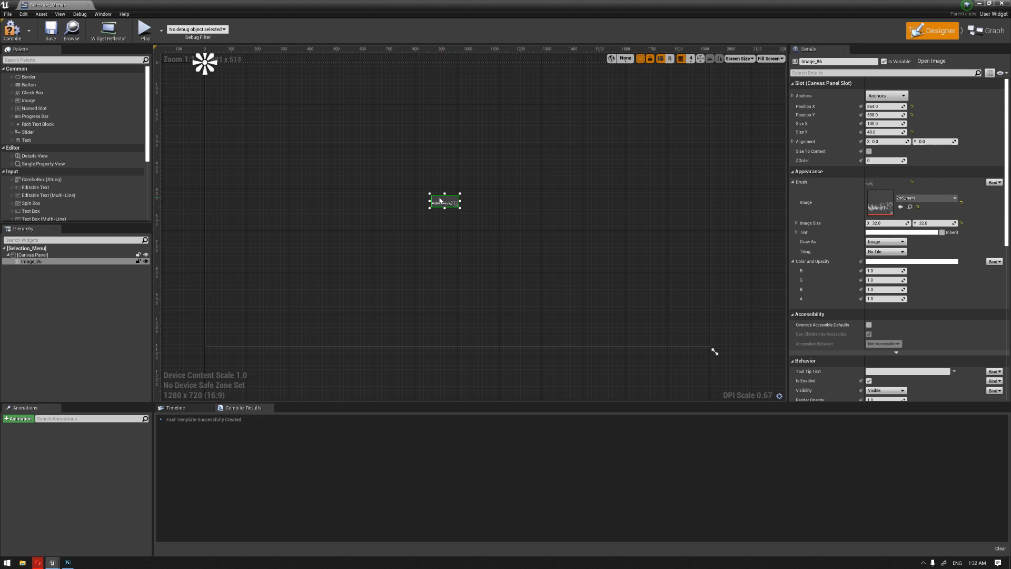
# - Anchor the 2nd_main image to stretch across the whole canvas and set its left, top, right and bottom offsets to 0
pyautogui.click(877, 96)
pyautogui.click(962, 199)
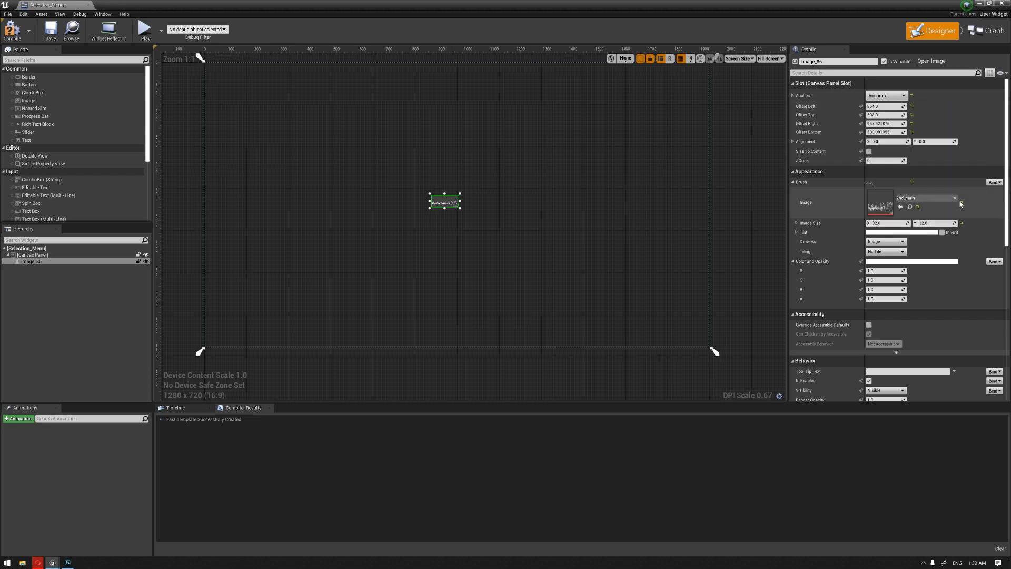
pyautogui.click(884, 107)
pyautogui.write('0')
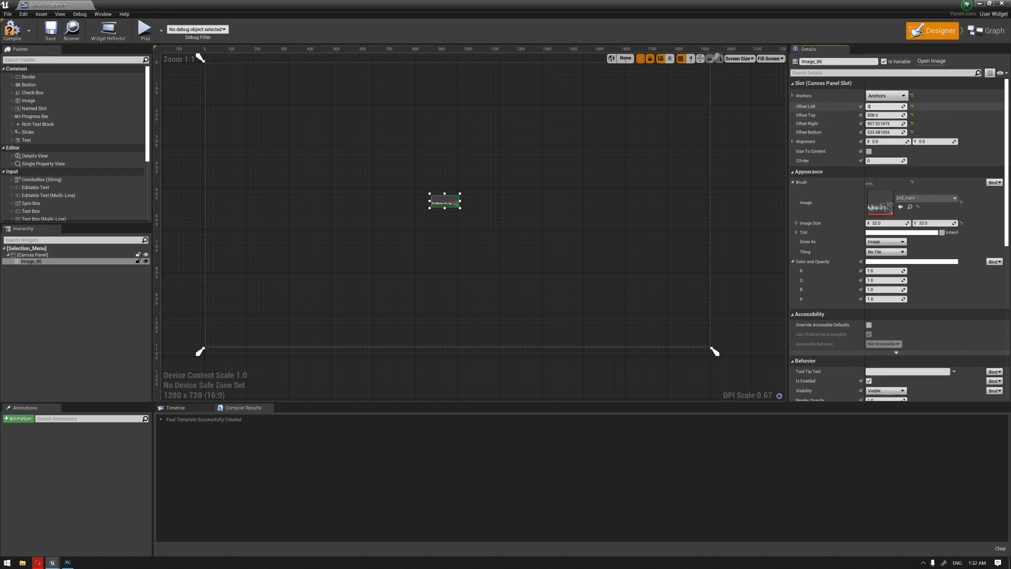
pyautogui.press('Tab')
pyautogui.write('0')
pyautogui.press('Tab')
pyautogui.write('0')
pyautogui.press('Tab')
pyautogui.write('0')
pyautogui.press('Return')
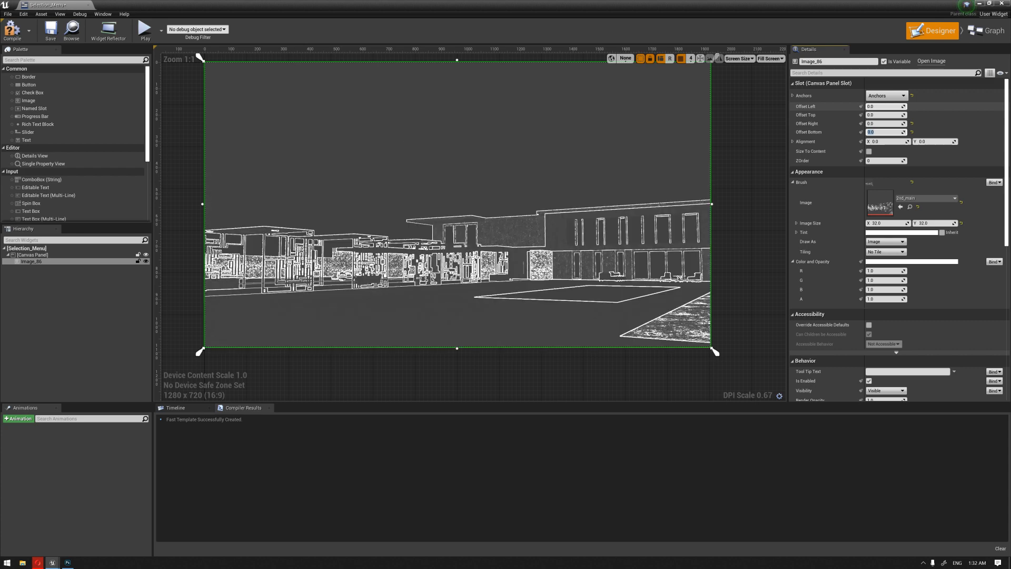
# - Add a button near the canvas's upper-right corner, at about X 1520, Y 60
pyautogui.click(758, 167)
pyautogui.moveTo(691, 166); pyautogui.dragTo(653, 184, button='right')
pyautogui.moveTo(599, 199)
pyautogui.mouseDown(button='right')
pyautogui.moveTo(598, 173)
pyautogui.moveTo(594, 182)
pyautogui.mouseUp(button='right')
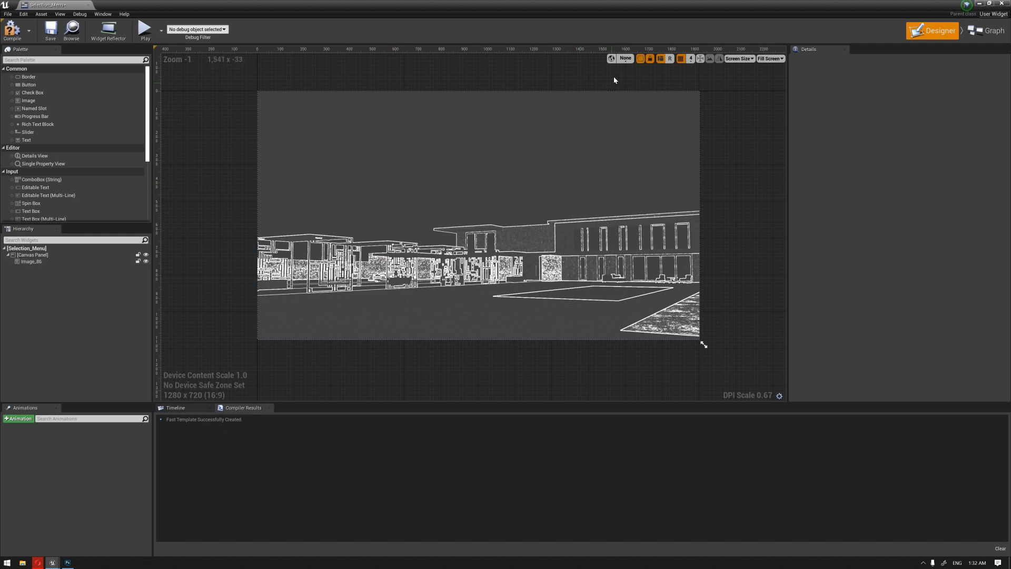
pyautogui.moveTo(606, 103); pyautogui.dragTo(607, 112, button='right')
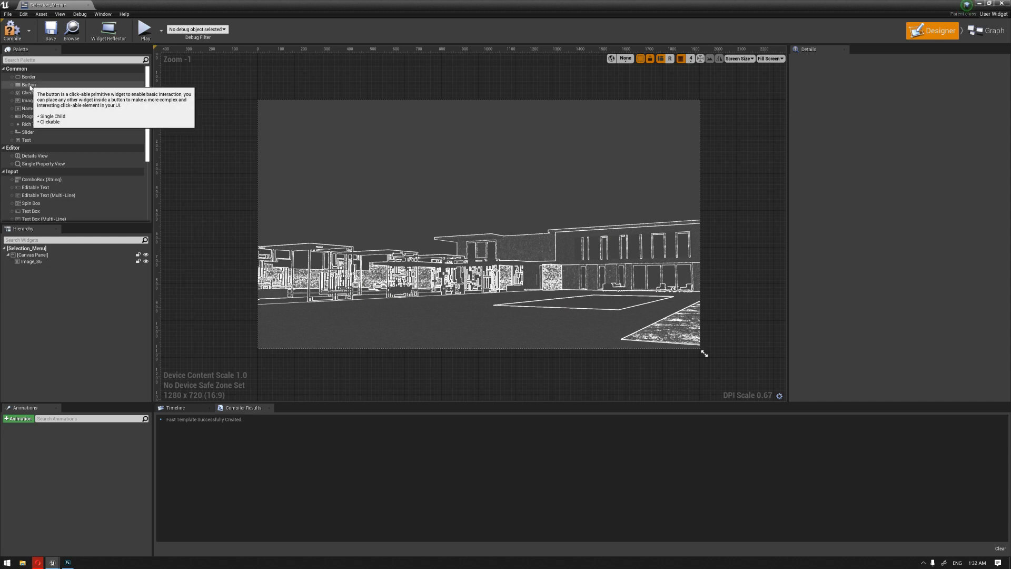
pyautogui.moveTo(30, 87); pyautogui.dragTo(612, 119)
pyautogui.scroll(3, 630, 128)
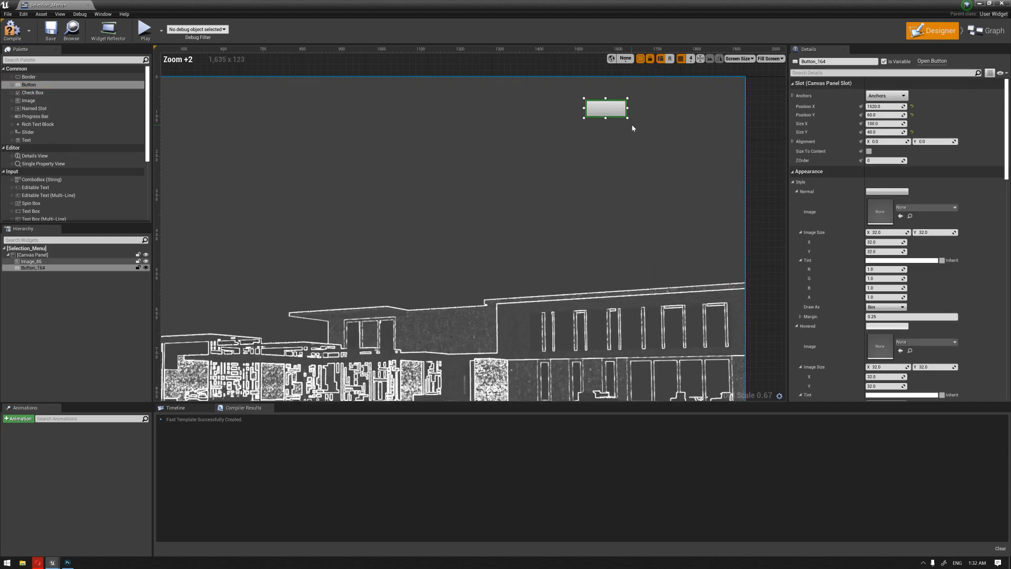
pyautogui.moveTo(632, 127); pyautogui.dragTo(630, 169, button='right')
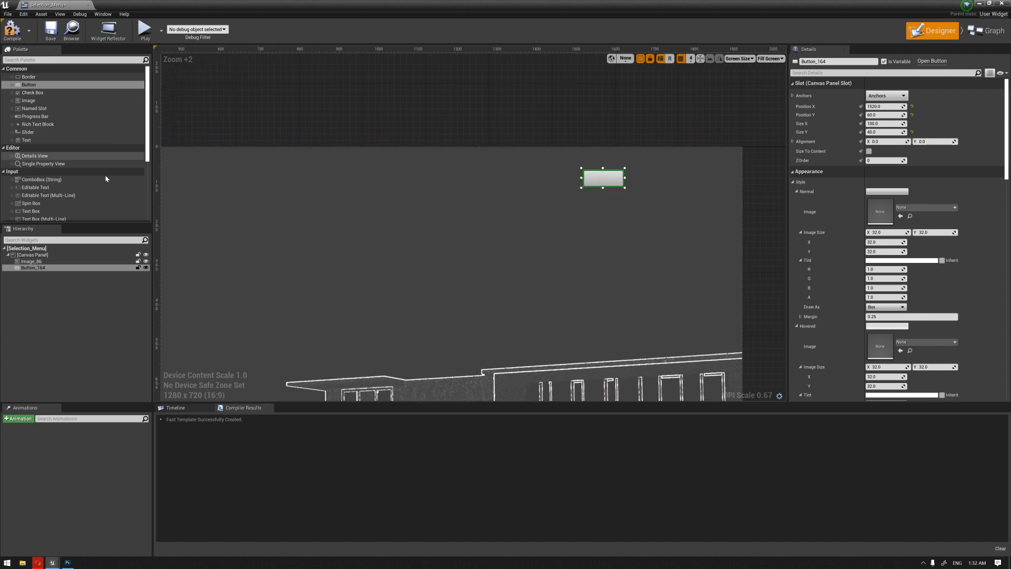
# - Add a text block inside the new button and set its text to Option
pyautogui.click(31, 141)
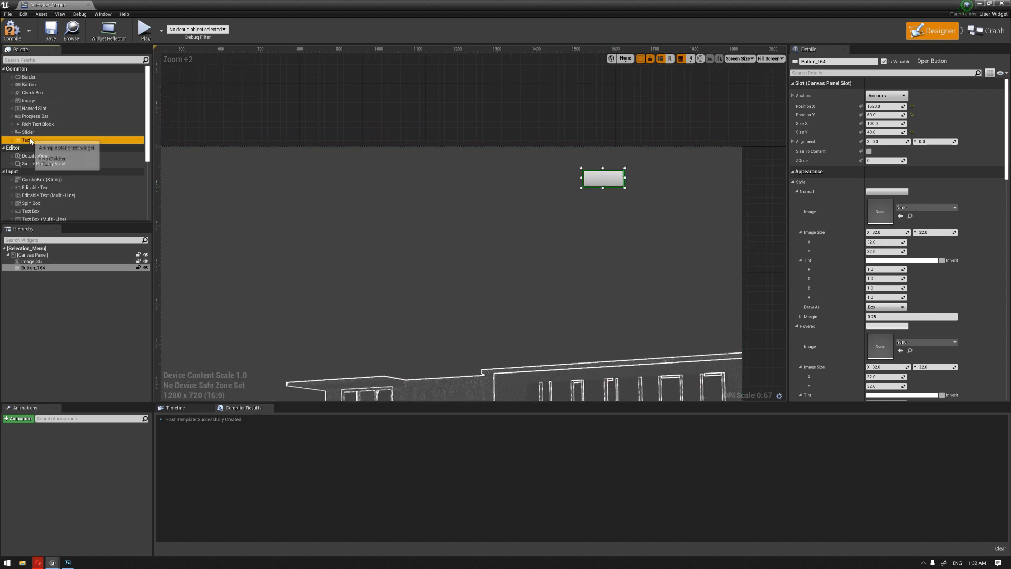
pyautogui.moveTo(41, 271); pyautogui.dragTo(43, 273)
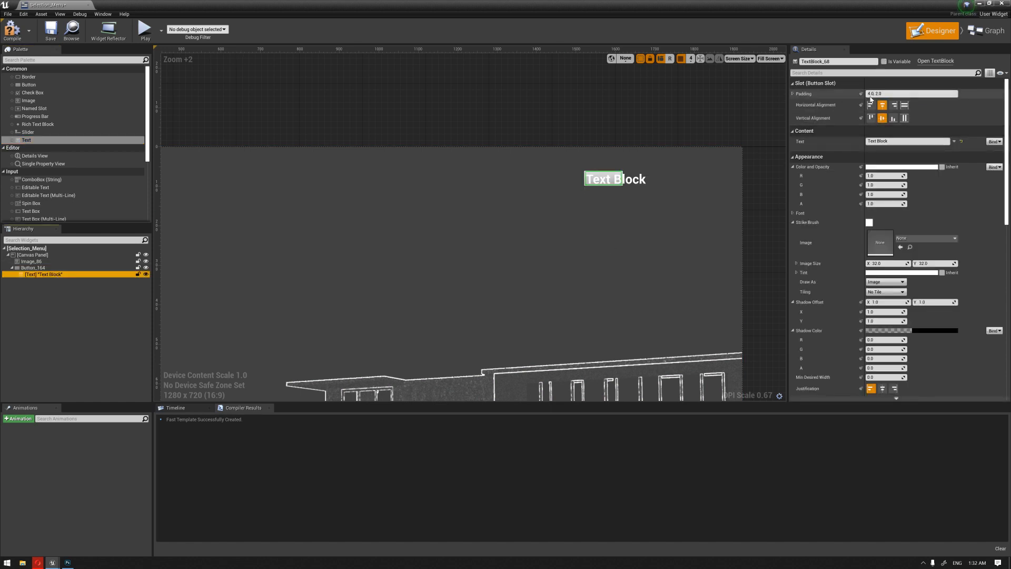
pyautogui.click(903, 141)
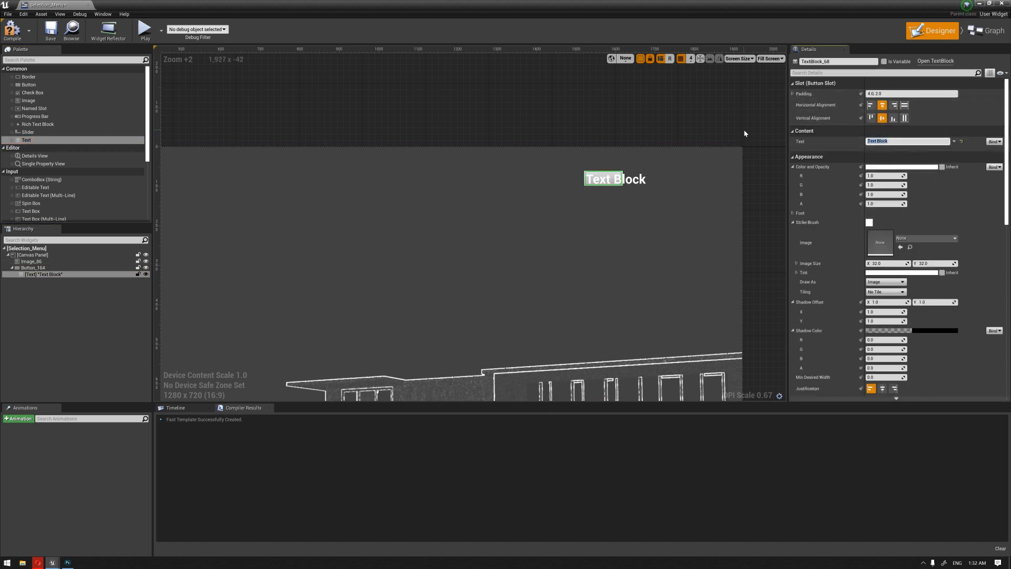
pyautogui.write('0')
pyautogui.press('Return')
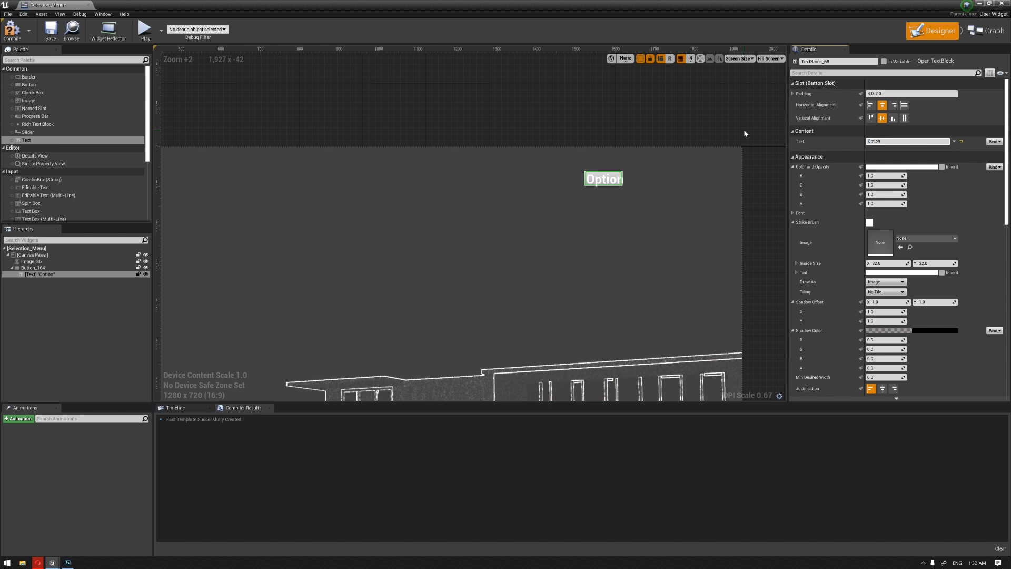
pyautogui.click(611, 177)
pyautogui.scroll(2, 627, 180)
pyautogui.click(616, 174)
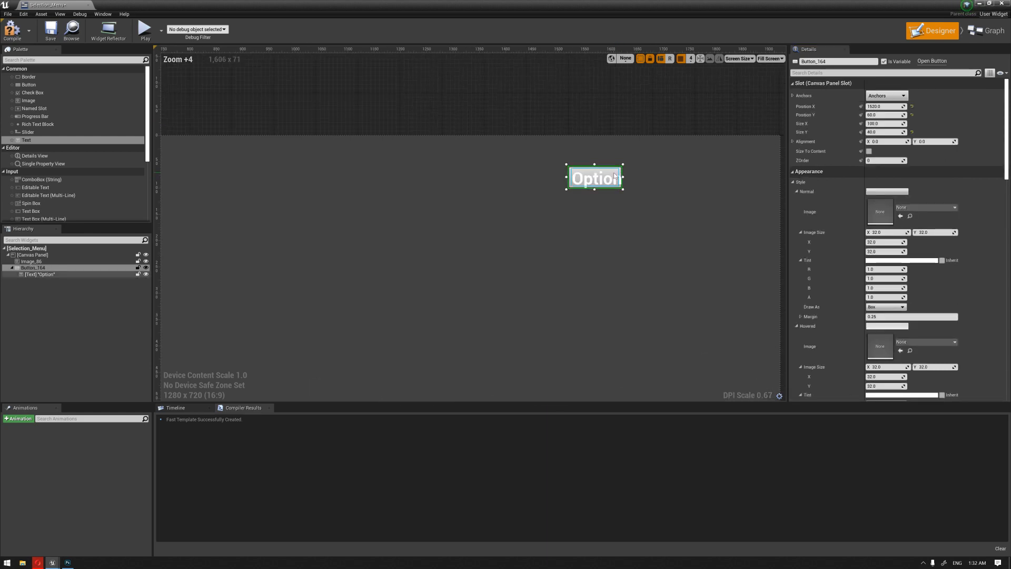
# - Turn the Selection_Menu editor into a floating window and enlarge it while keeping the Images folder's textures in view
pyautogui.doubleClick(617, 3)
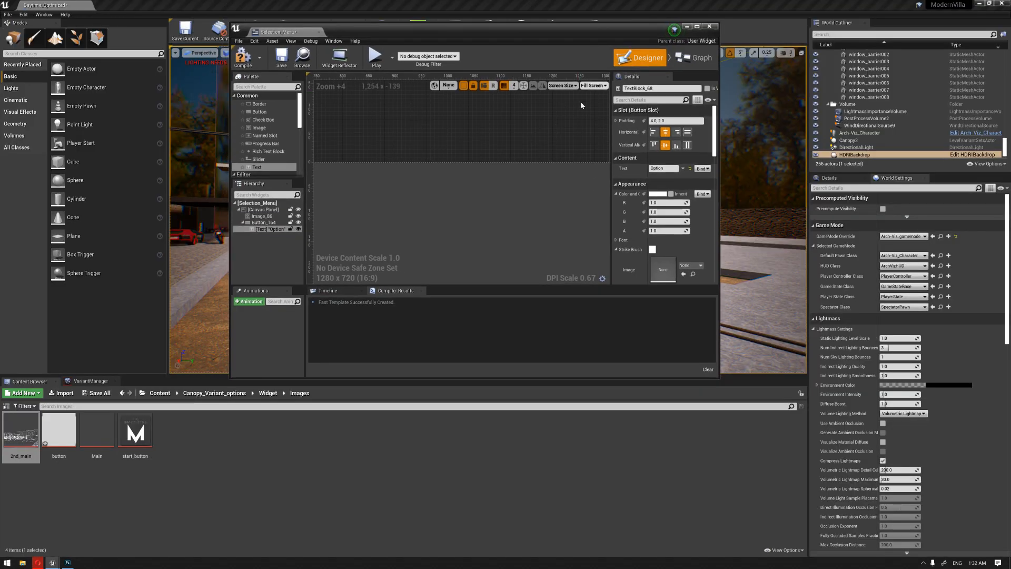
pyautogui.moveTo(624, 31); pyautogui.dragTo(590, 70)
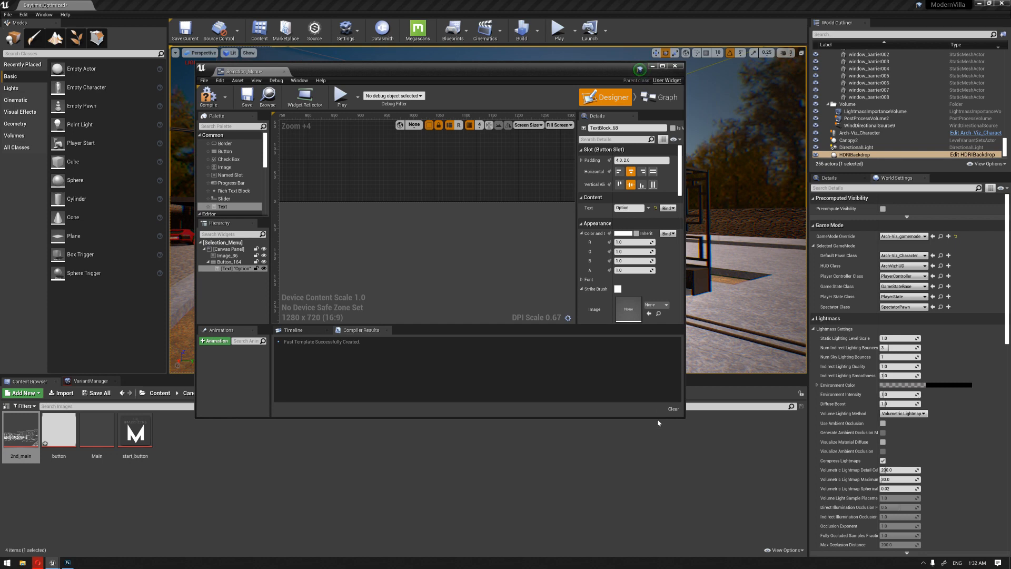
pyautogui.moveTo(685, 417); pyautogui.dragTo(825, 482)
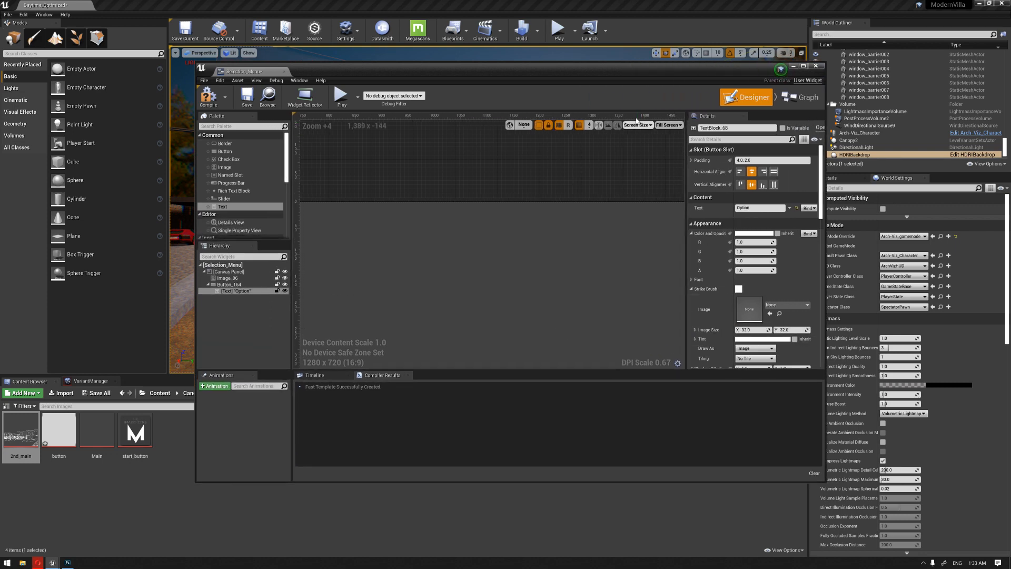
# - Enlarge the Option button to about 120 by 53
pyautogui.moveTo(622, 198); pyautogui.dragTo(474, 176, button='right')
pyautogui.scroll(-3, 476, 185)
pyautogui.scroll(3, 529, 191)
pyautogui.moveTo(559, 203); pyautogui.dragTo(519, 167, button='right')
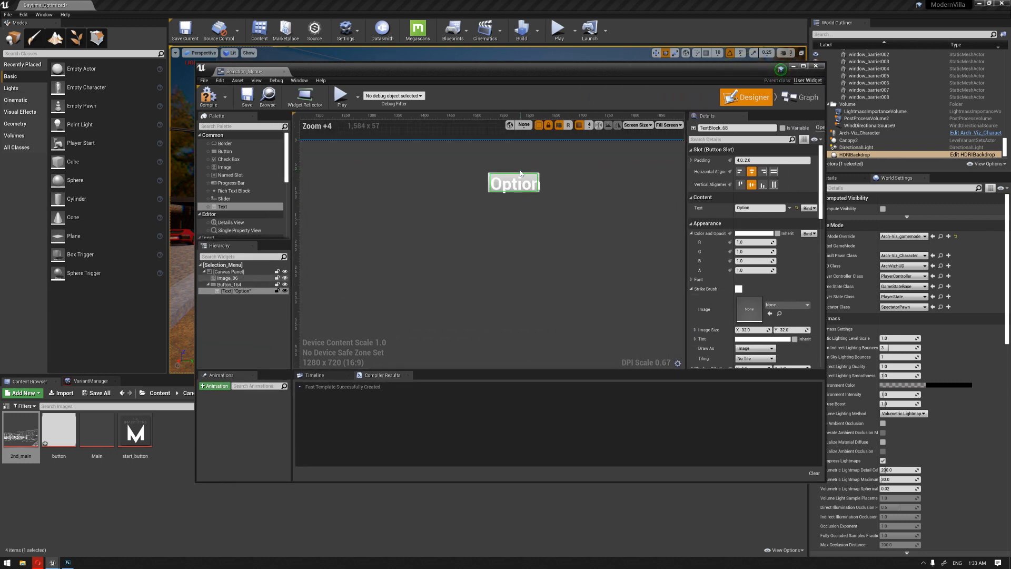
pyautogui.scroll(-3, 519, 195)
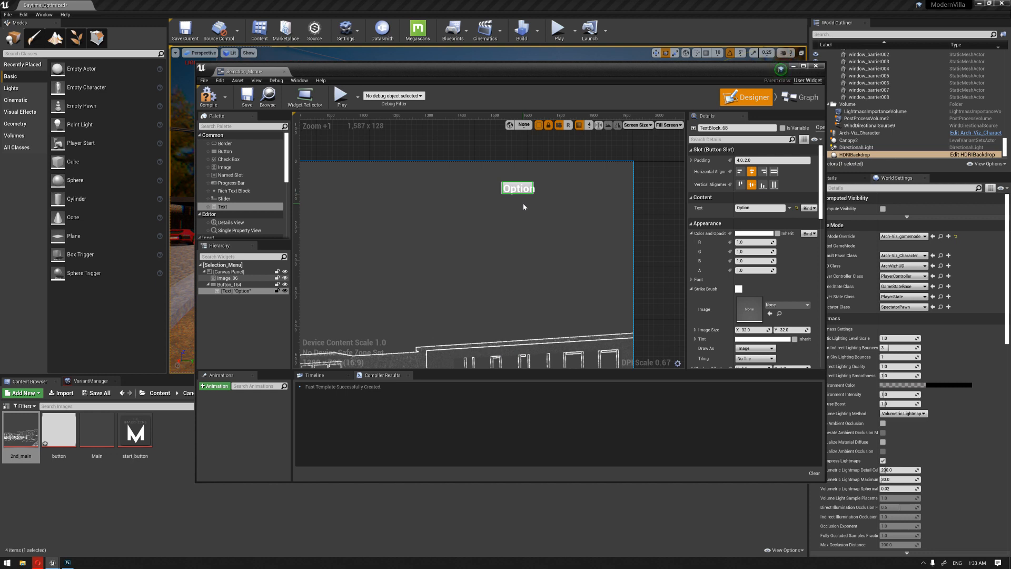
pyautogui.scroll(4, 522, 203)
pyautogui.click(528, 192)
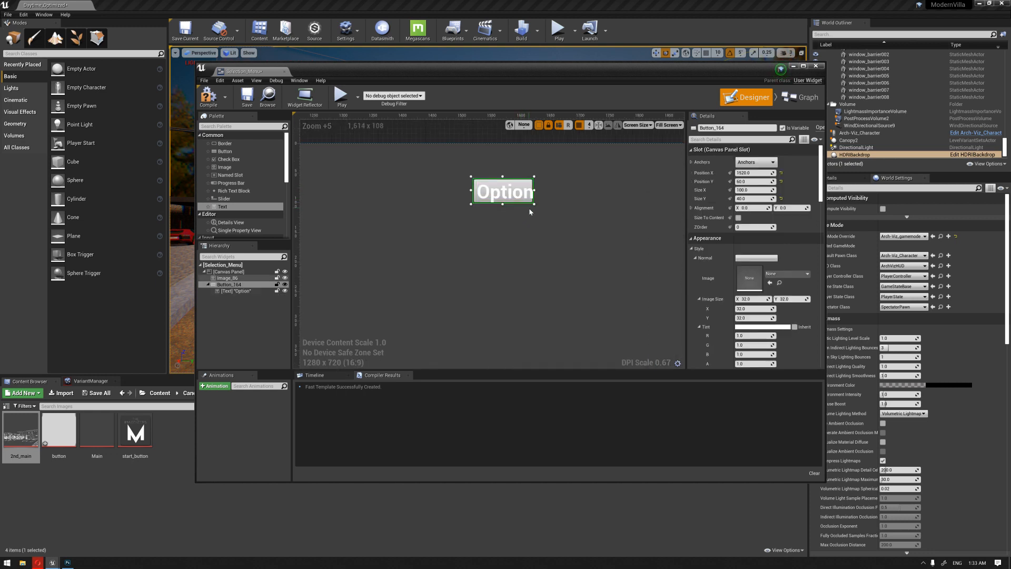
pyautogui.moveTo(535, 205); pyautogui.dragTo(546, 213)
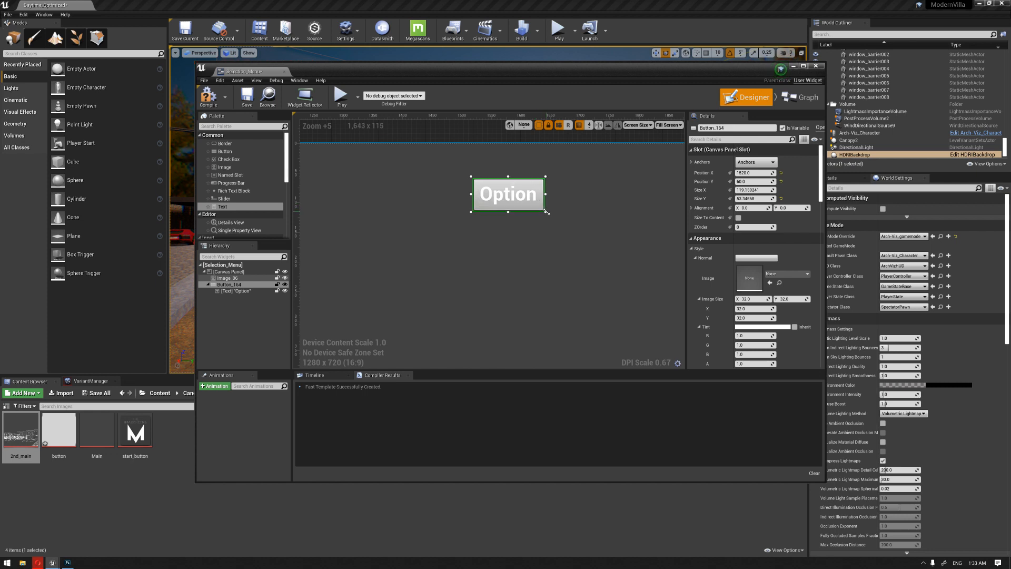
# - Assign the button texture as the Option button's Normal style image
pyautogui.click(794, 274)
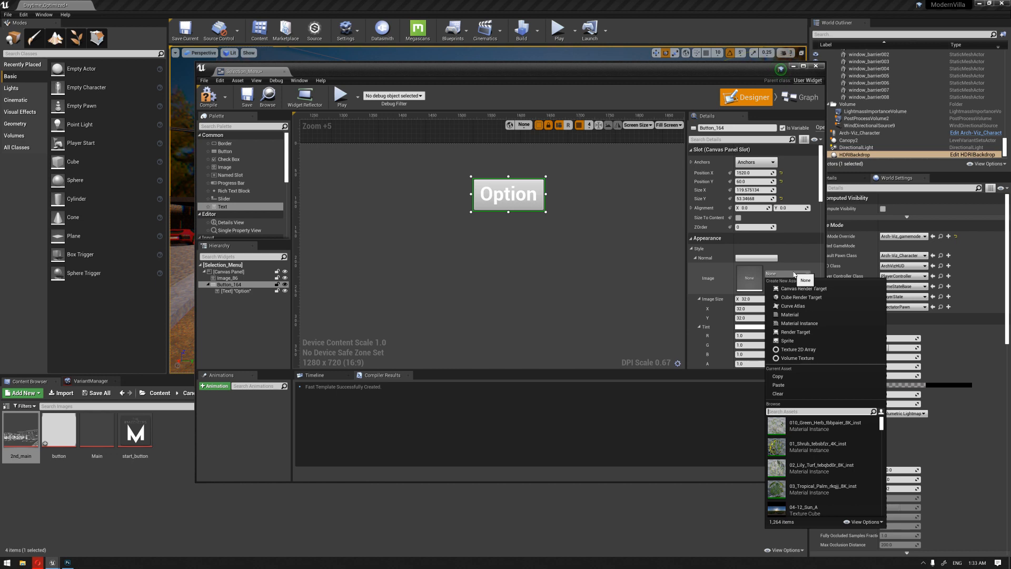
pyautogui.write('butoon')
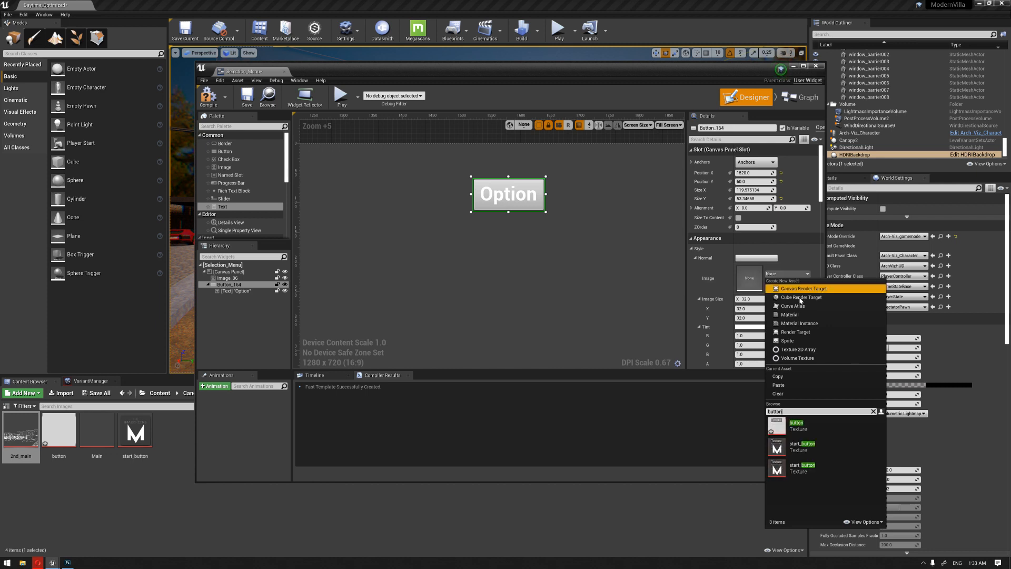
pyautogui.click(795, 425)
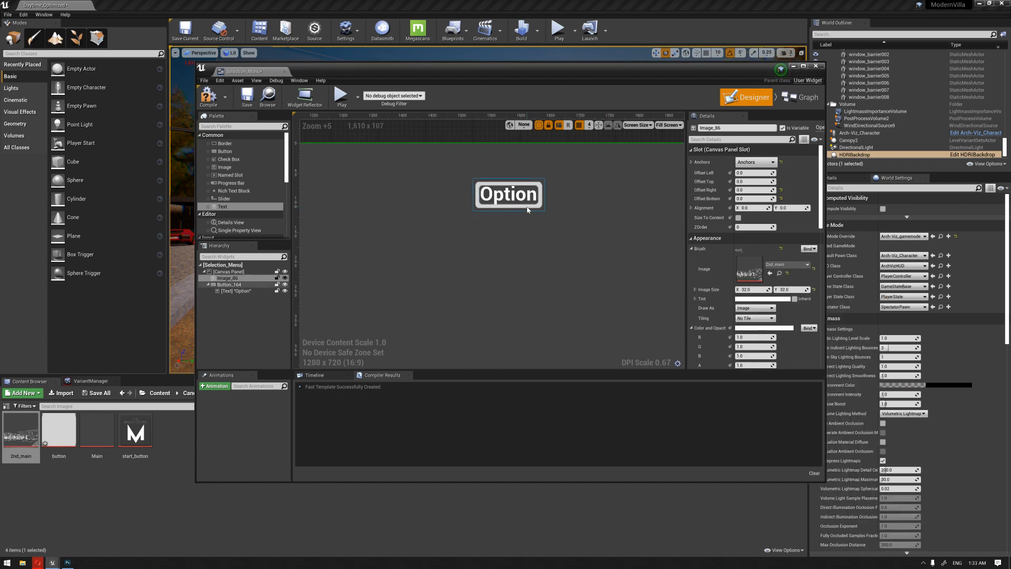
# - Enlarge the Option button further to about 169 by 65 and maximize the Selection_Menu editor window
pyautogui.moveTo(545, 211); pyautogui.dragTo(574, 218)
pyautogui.doubleClick(663, 74)
pyautogui.moveTo(528, 196); pyautogui.dragTo(721, 226, button='right')
pyautogui.scroll(-5, 666, 212)
pyautogui.click(664, 124)
pyautogui.scroll(2, 644, 224)
pyautogui.moveTo(643, 220); pyautogui.dragTo(667, 196, button='right')
pyautogui.click(689, 175)
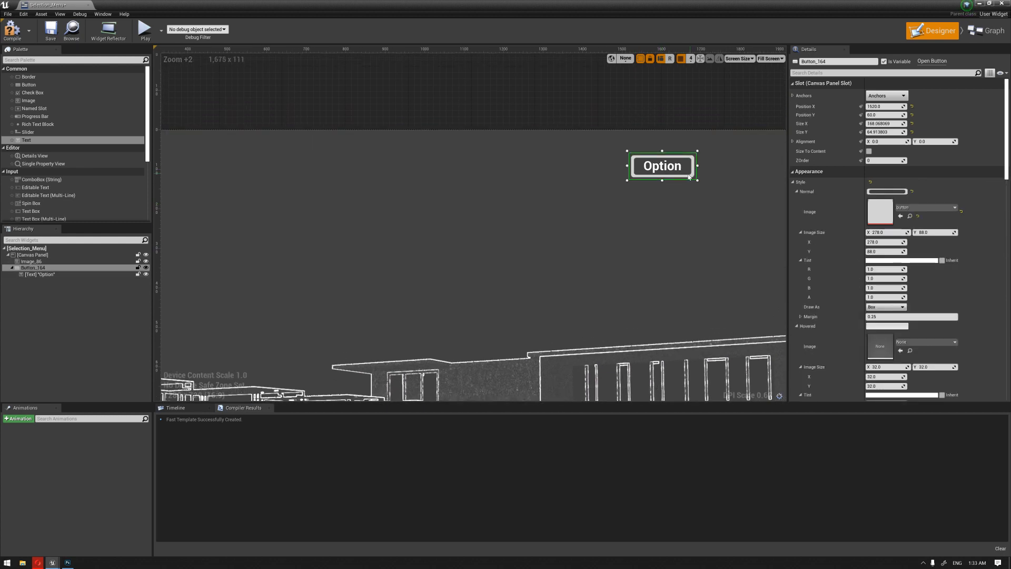
# - Copy the Option button and paste the duplicate below it, at about X 1473, Y 210
pyautogui.rightClick(691, 180)
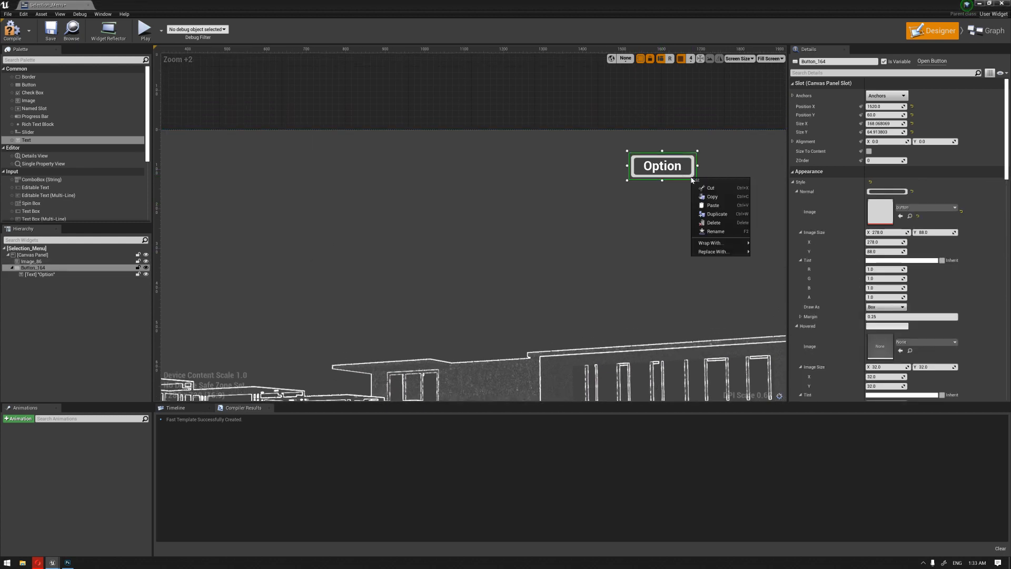
pyautogui.click(711, 197)
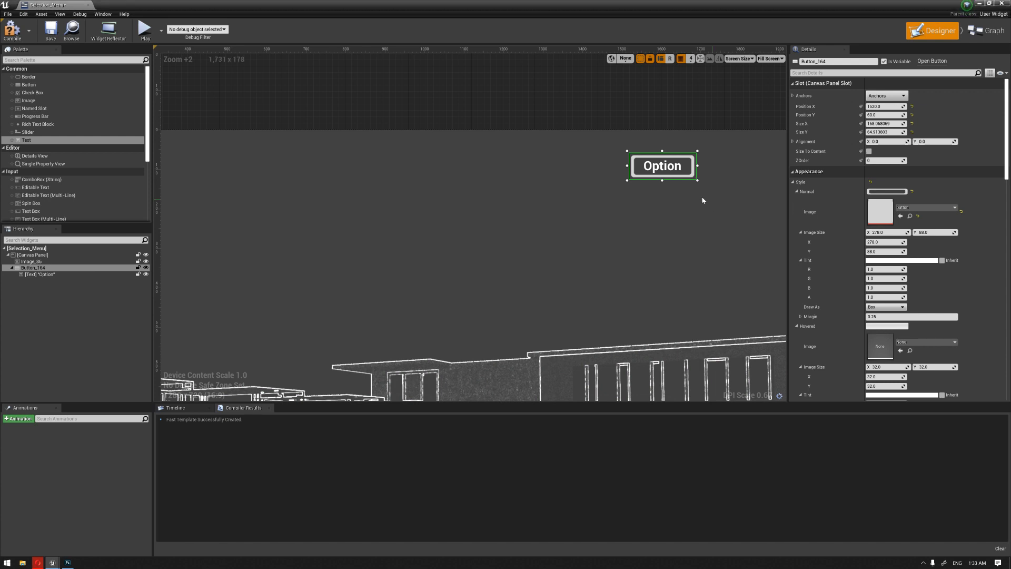
pyautogui.rightClick(612, 211)
pyautogui.click(630, 240)
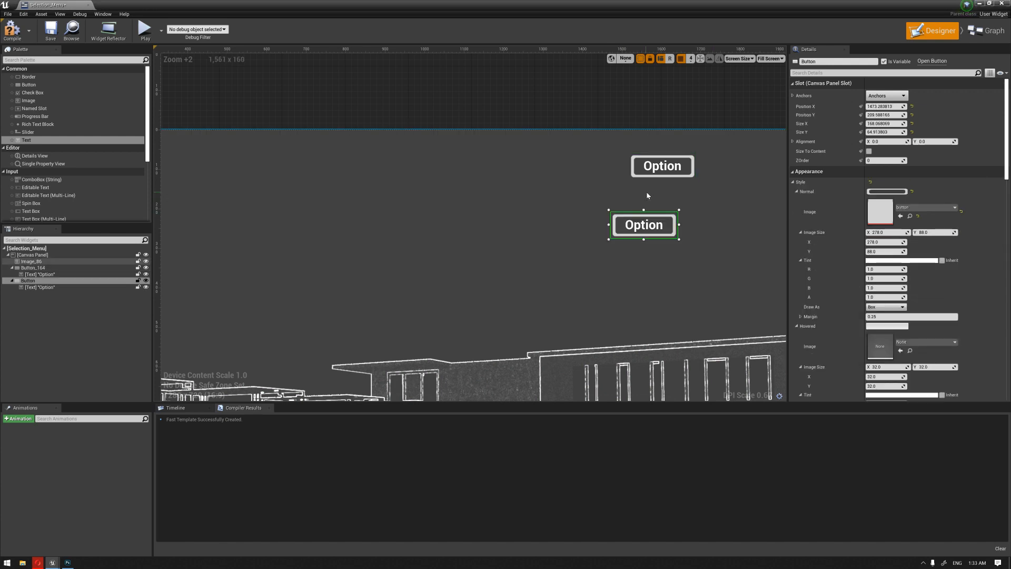
# - Split the duplicate button's anchors vertically along the canvas's left edge and move the button beside the original, at X 1272
pyautogui.scroll(-2, 606, 190)
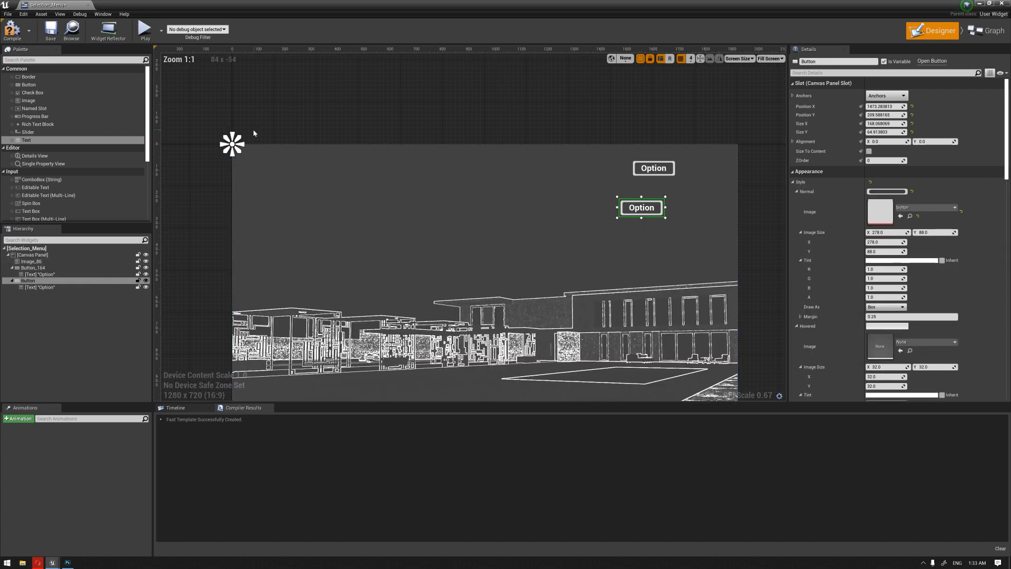
pyautogui.moveTo(232, 144); pyautogui.dragTo(236, 187)
pyautogui.moveTo(232, 138); pyautogui.dragTo(237, 157)
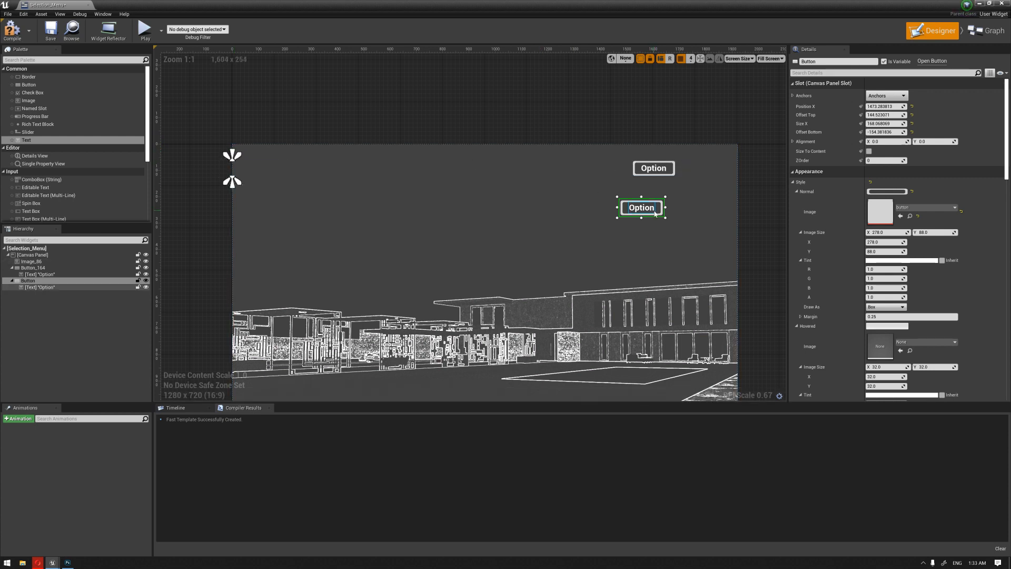
pyautogui.moveTo(643, 205); pyautogui.dragTo(591, 165)
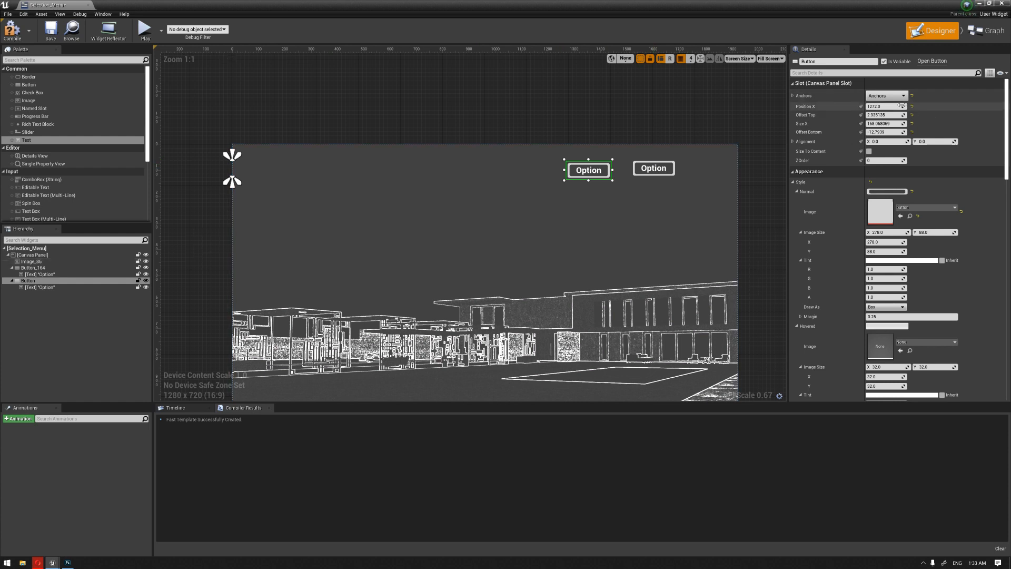
# - Set the duplicate button's top and bottom offsets to 0
pyautogui.click(887, 115)
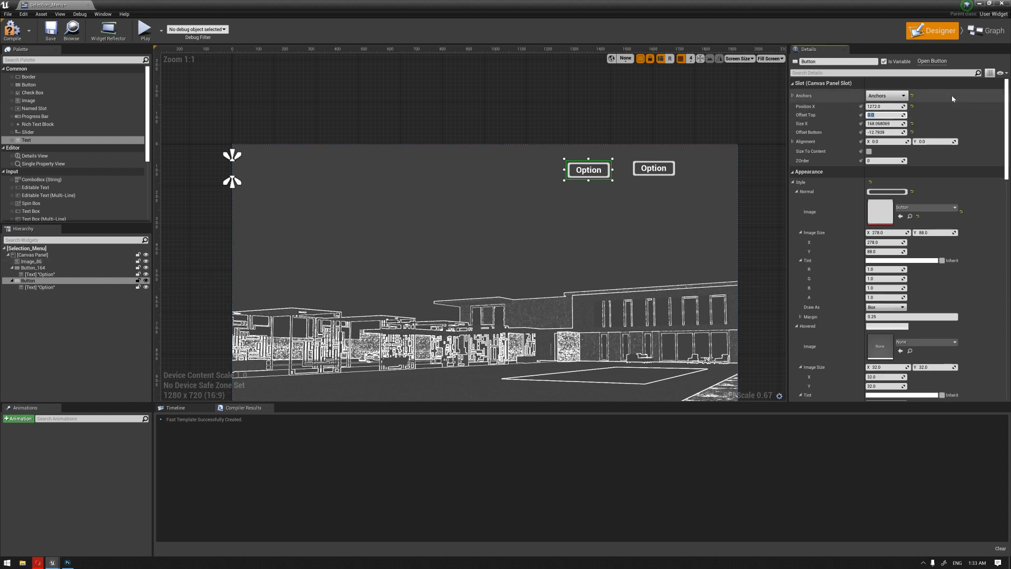
pyautogui.click(887, 133)
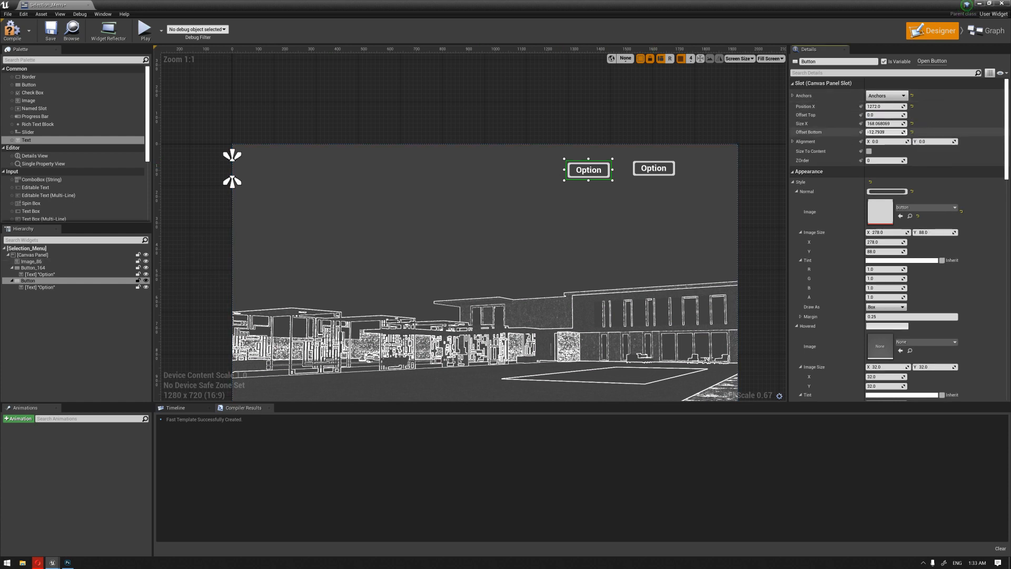
pyautogui.click(621, 168)
pyautogui.scroll(5, 622, 168)
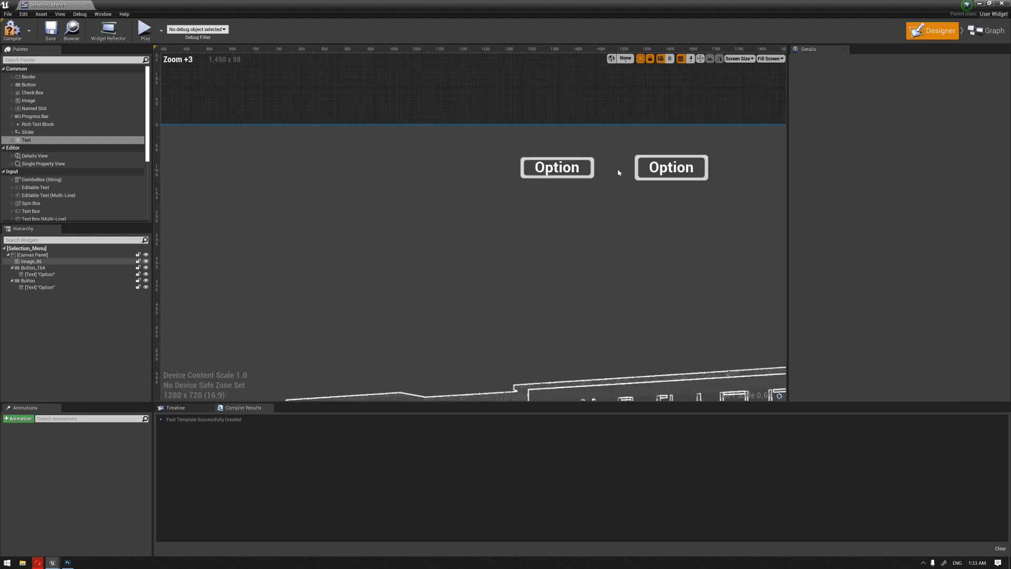
# - Stretch the duplicate button's height to match the original, with offsets of about -4 at the top and -4.5 at the bottom
pyautogui.click(572, 187)
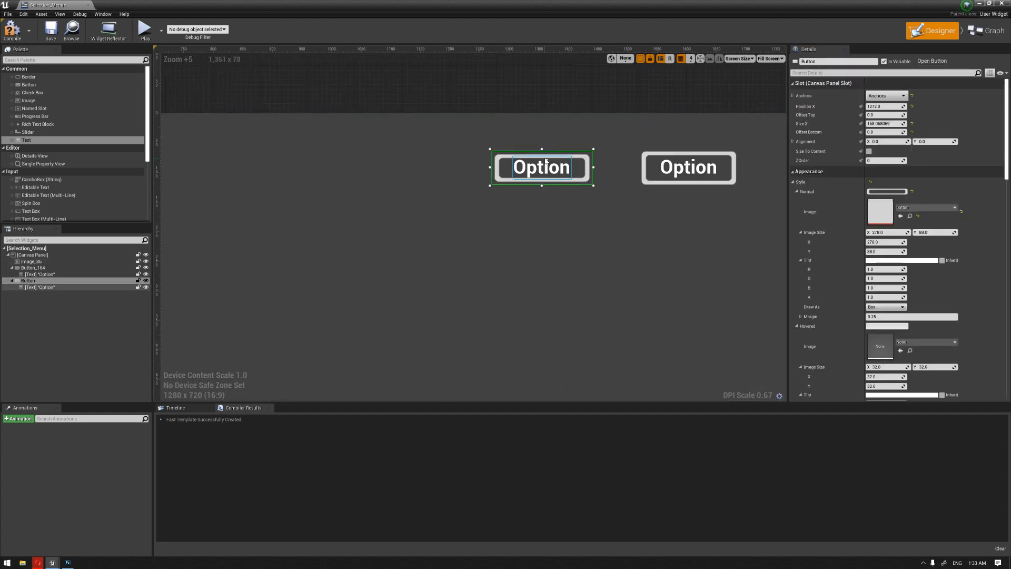
pyautogui.moveTo(542, 151); pyautogui.dragTo(542, 144)
pyautogui.moveTo(542, 185); pyautogui.dragTo(542, 186)
pyautogui.press('Down')
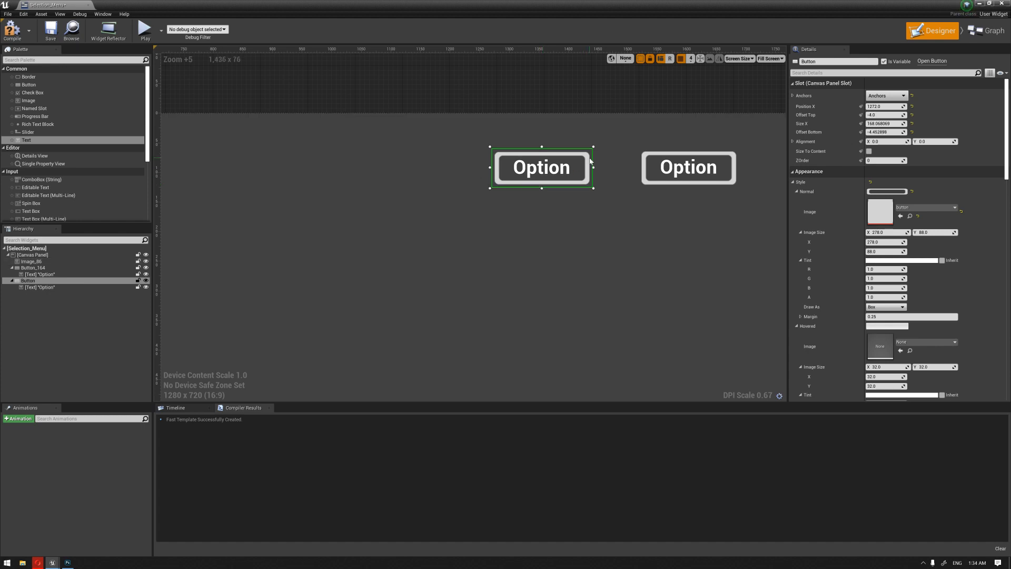
pyautogui.click(548, 65)
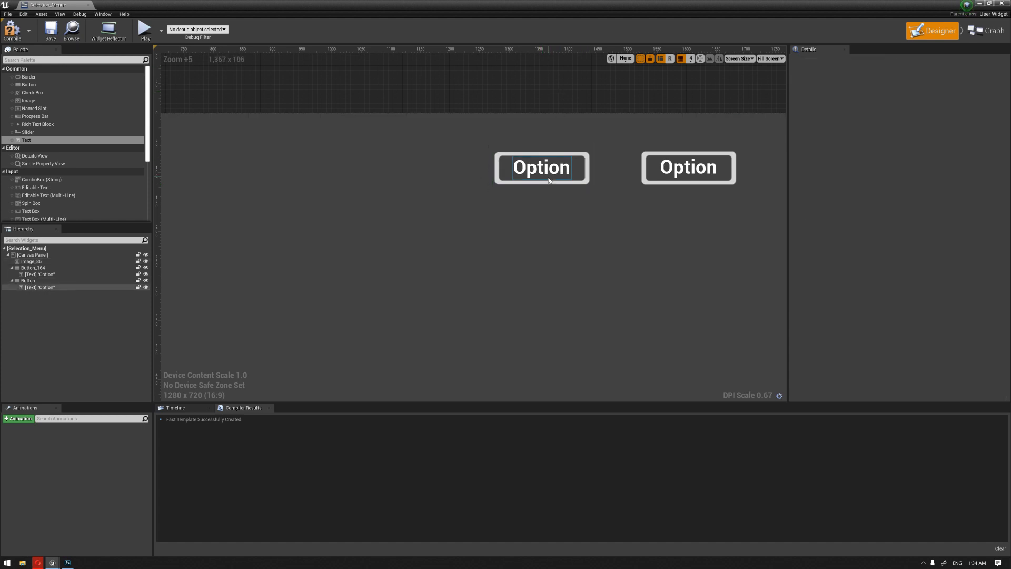
# - Change the duplicate button's text to Renders
pyautogui.click(79, 287)
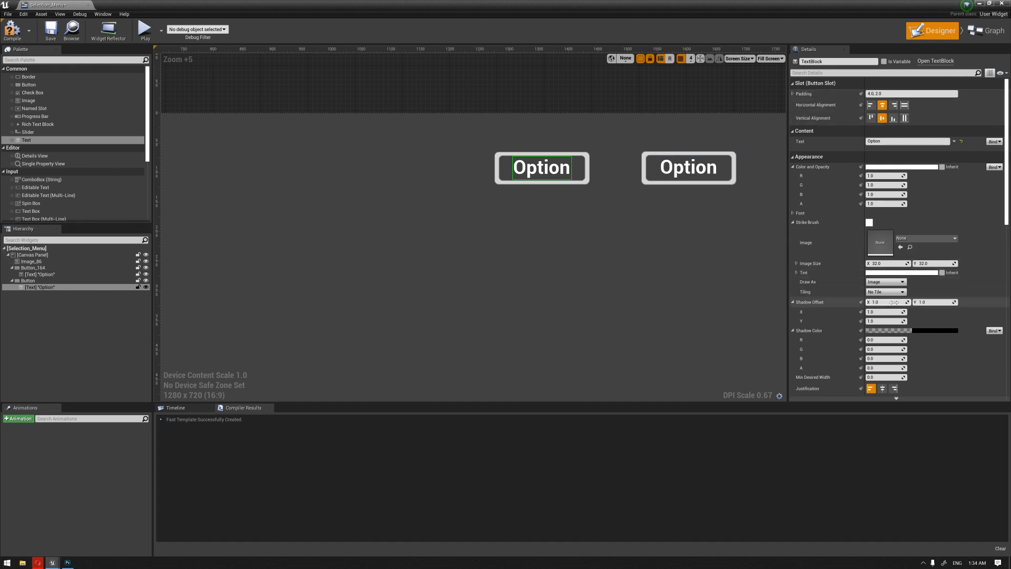
pyautogui.scroll(-3, 889, 290)
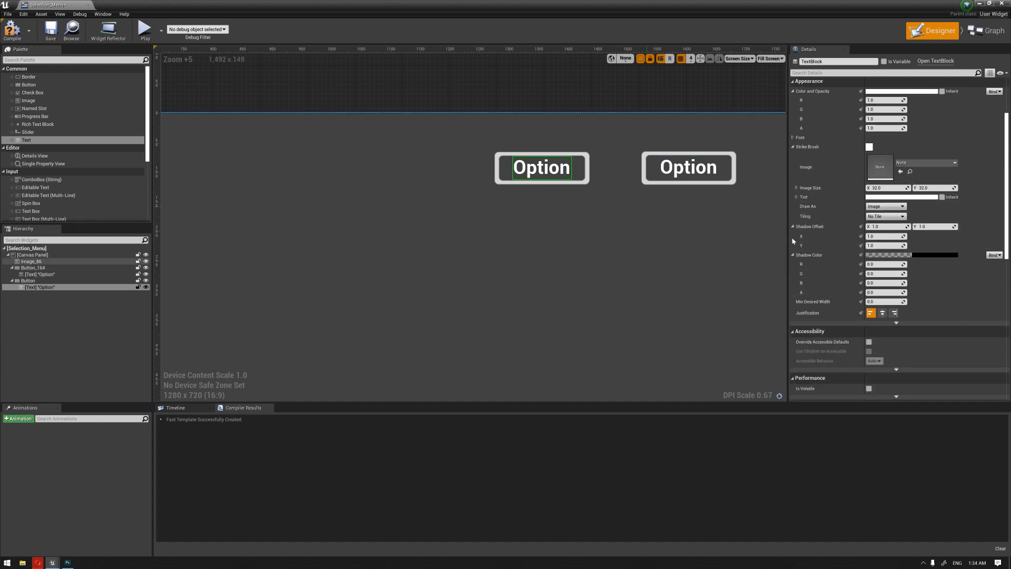
pyautogui.scroll(-2, 931, 241)
pyautogui.scroll(5, 928, 237)
pyautogui.scroll(1, 771, 234)
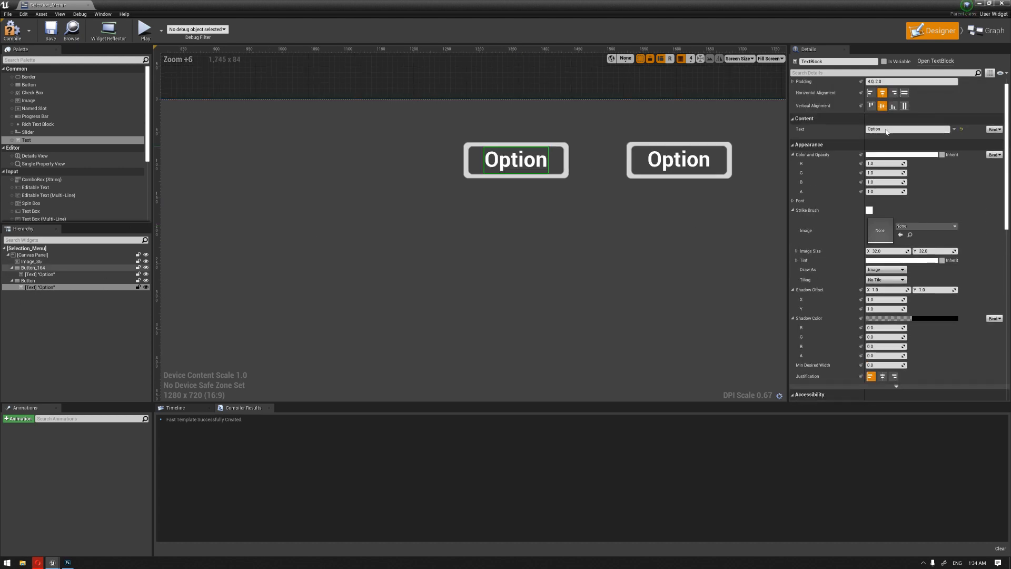
pyautogui.scroll(1, 843, 139)
pyautogui.click(900, 141)
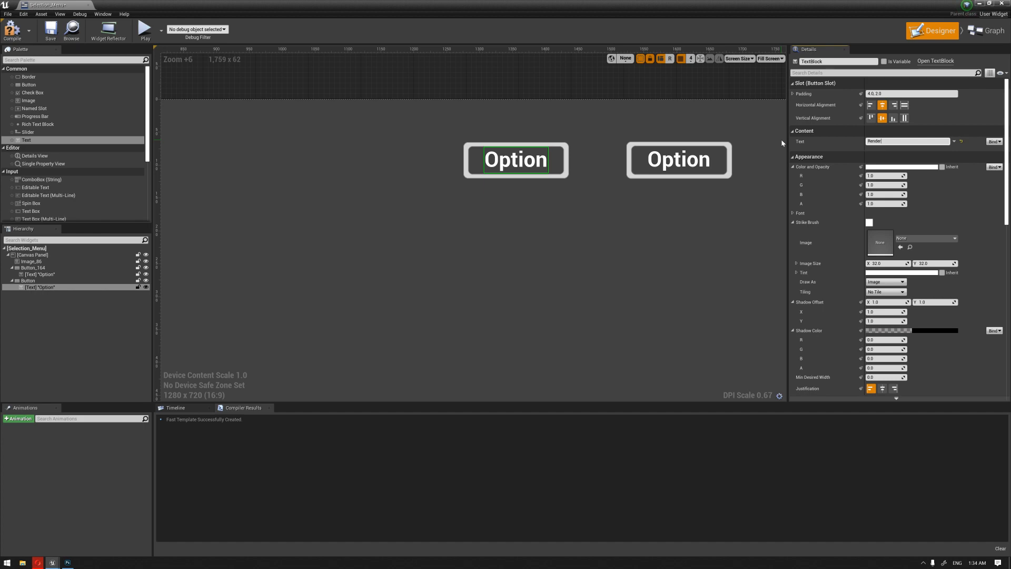
pyautogui.press('Return')
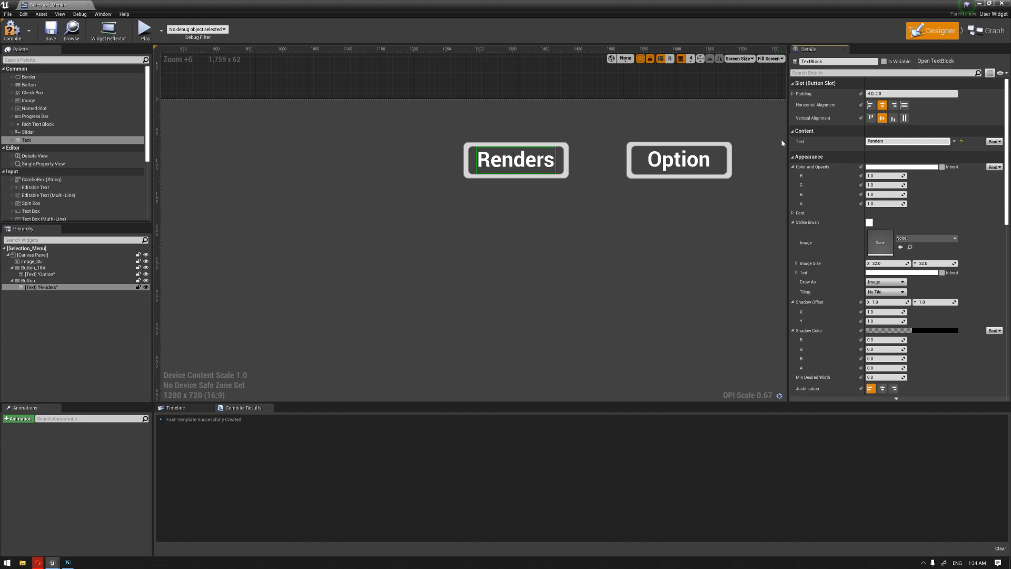
pyautogui.click(501, 97)
# - Copy the Renders button, paste it, and place the duplicate in line to its left at X 1020
pyautogui.scroll(-6, 560, 244)
pyautogui.moveTo(547, 253); pyautogui.dragTo(614, 180, button='right')
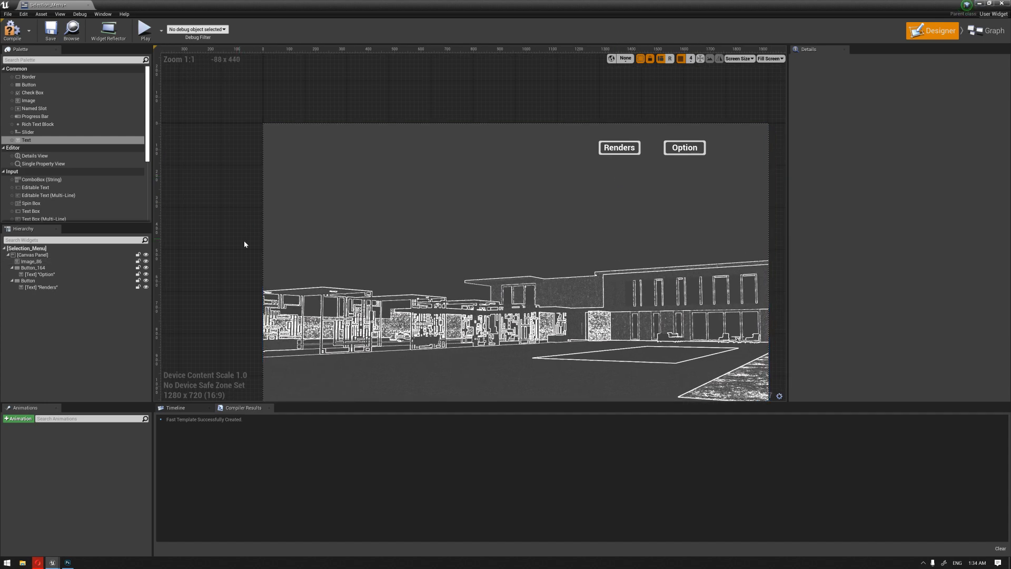
pyautogui.scroll(4, 658, 154)
pyautogui.click(600, 155)
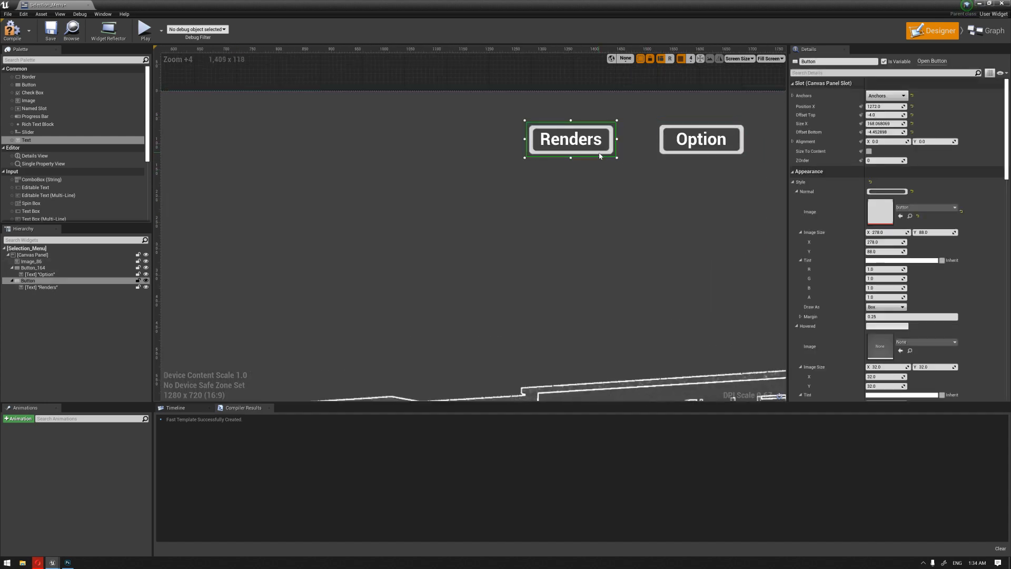
pyautogui.rightClick(600, 156)
pyautogui.click(501, 183)
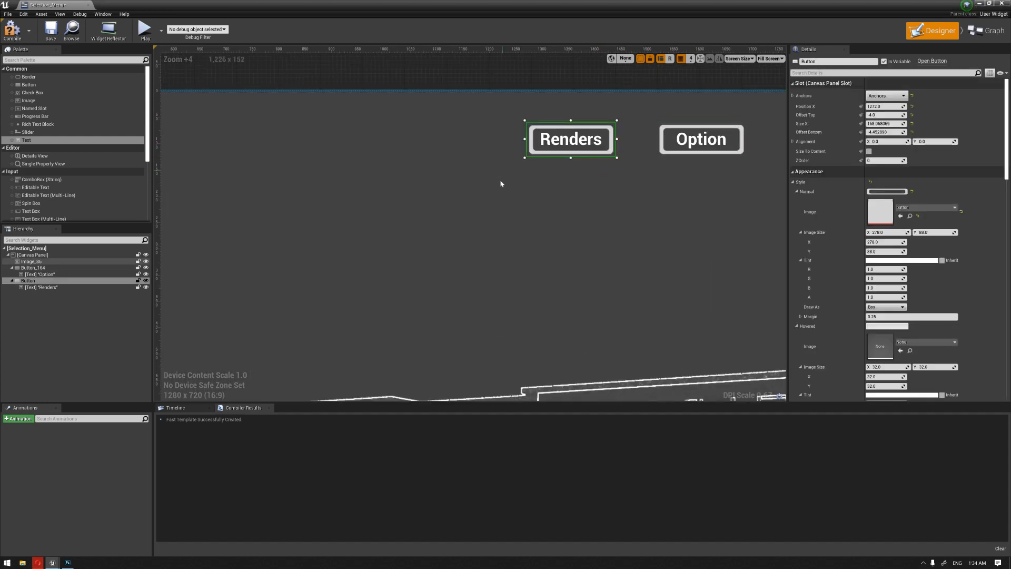
pyautogui.rightClick(528, 186)
pyautogui.click(553, 220)
pyautogui.moveTo(590, 228); pyautogui.dragTo(470, 131)
pyautogui.moveTo(508, 148); pyautogui.dragTo(556, 174, button='right')
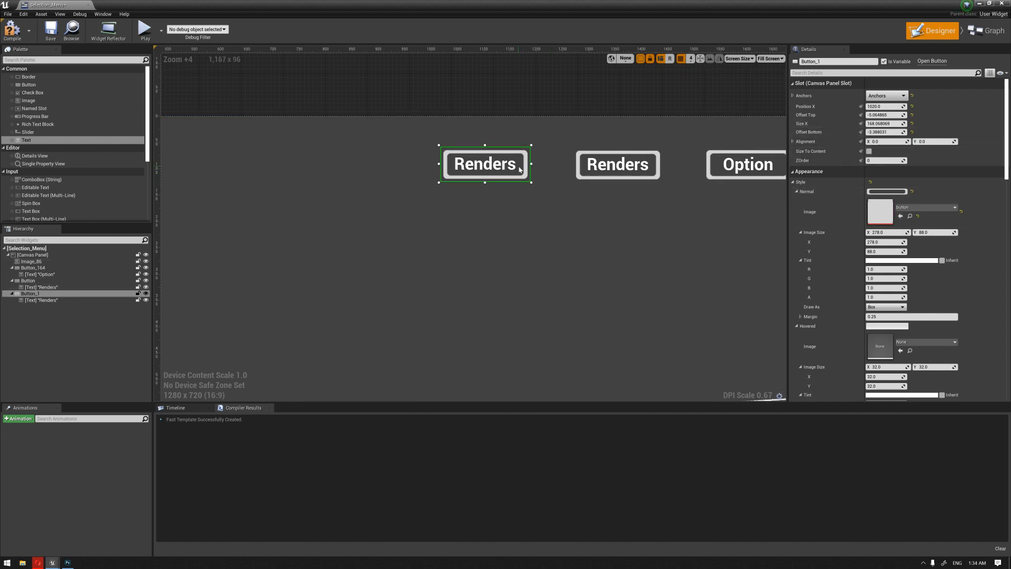
# - Change the leftmost button's text to Cinematic
pyautogui.click(42, 300)
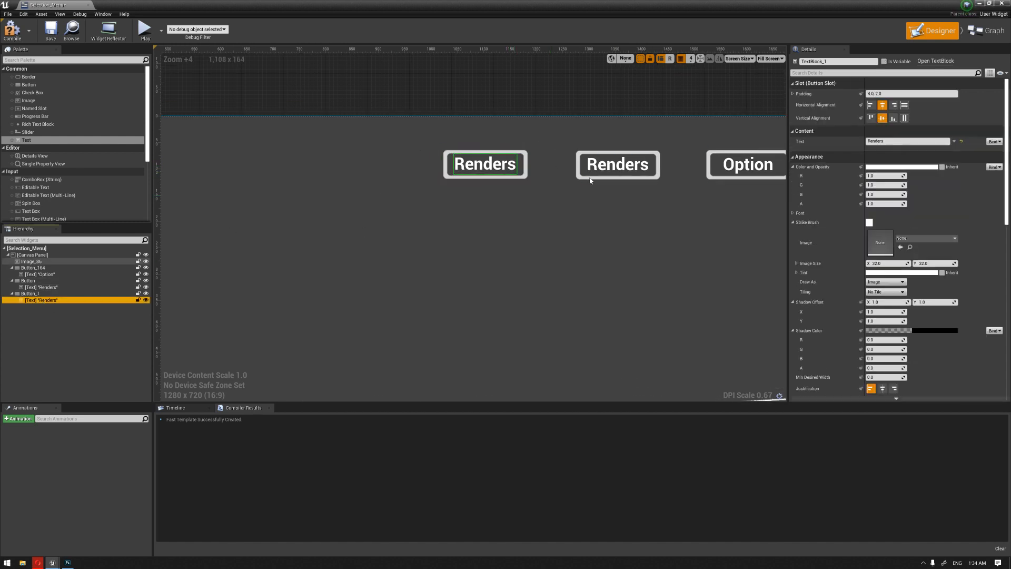
pyautogui.click(884, 141)
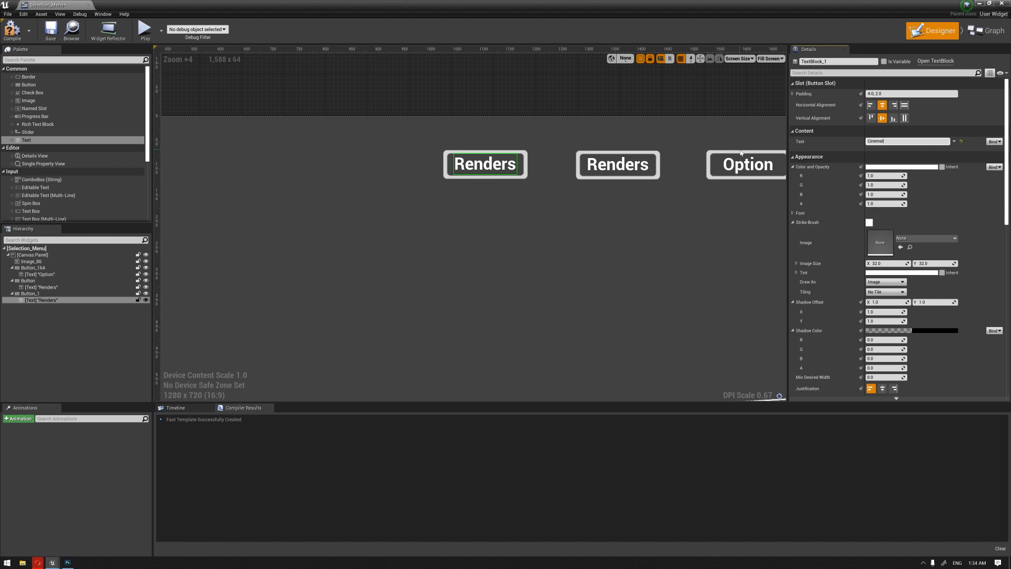
pyautogui.press('Return')
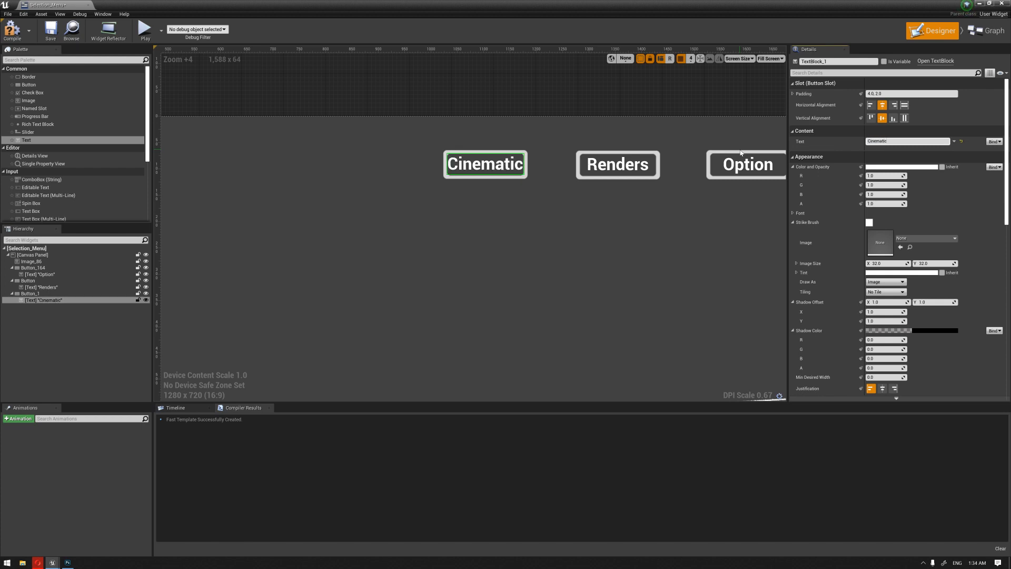
pyautogui.click(523, 174)
pyautogui.click(521, 145)
# - Copy the Cinematic button, paste it, and place the duplicate in line to its left at X 768
pyautogui.scroll(-3, 521, 145)
pyautogui.scroll(3, 514, 134)
pyautogui.scroll(-3, 504, 121)
pyautogui.scroll(-1, 504, 121)
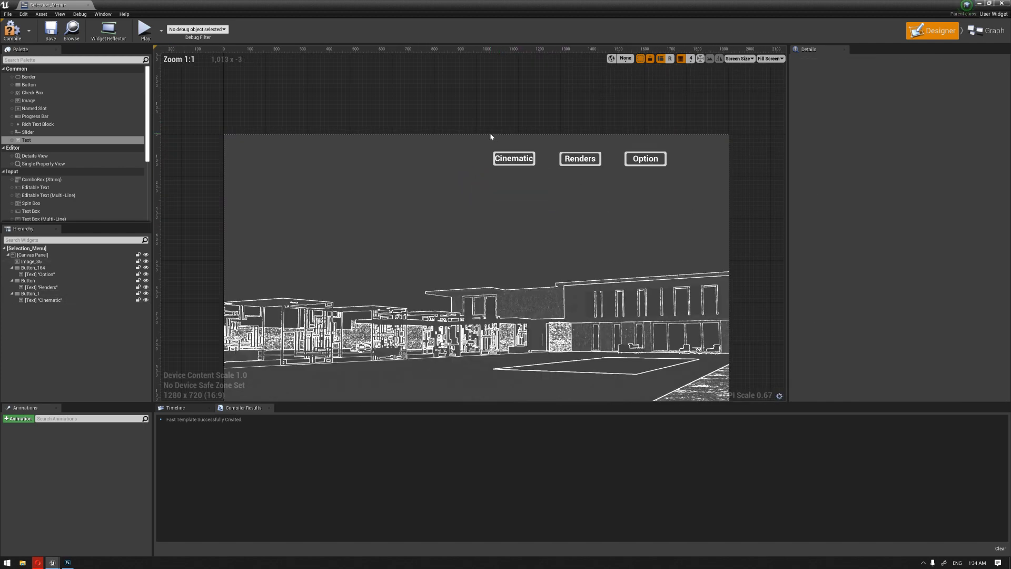
pyautogui.scroll(3, 516, 164)
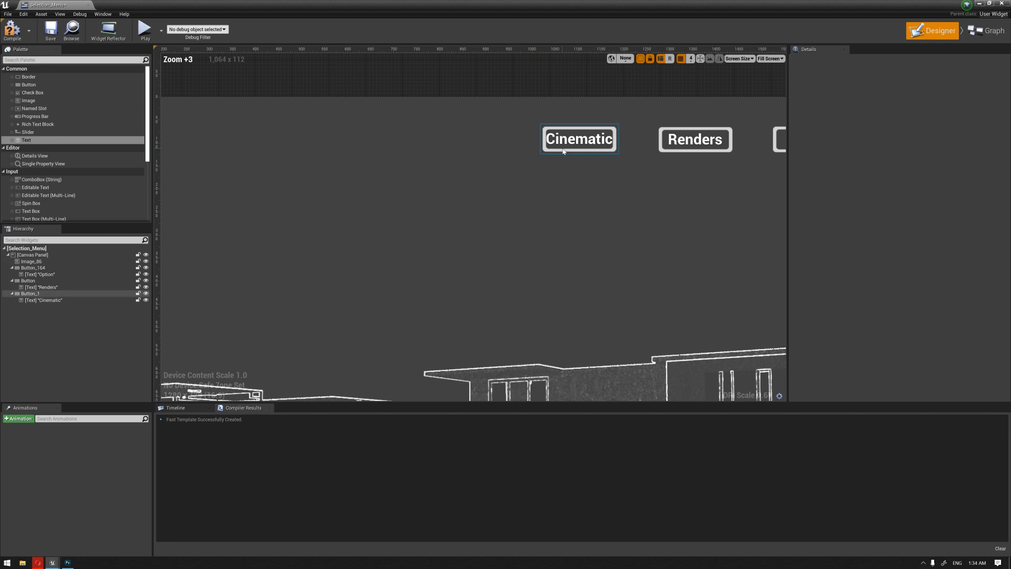
pyautogui.moveTo(516, 170); pyautogui.dragTo(497, 224, button='right')
pyautogui.click(542, 212)
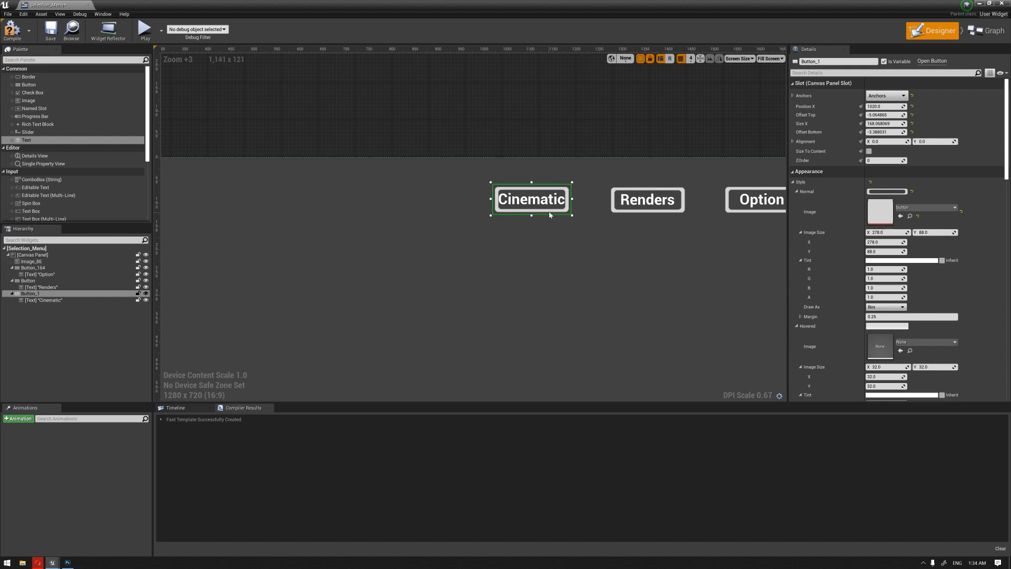
pyautogui.rightClick(550, 211)
pyautogui.click(551, 236)
pyautogui.click(548, 249)
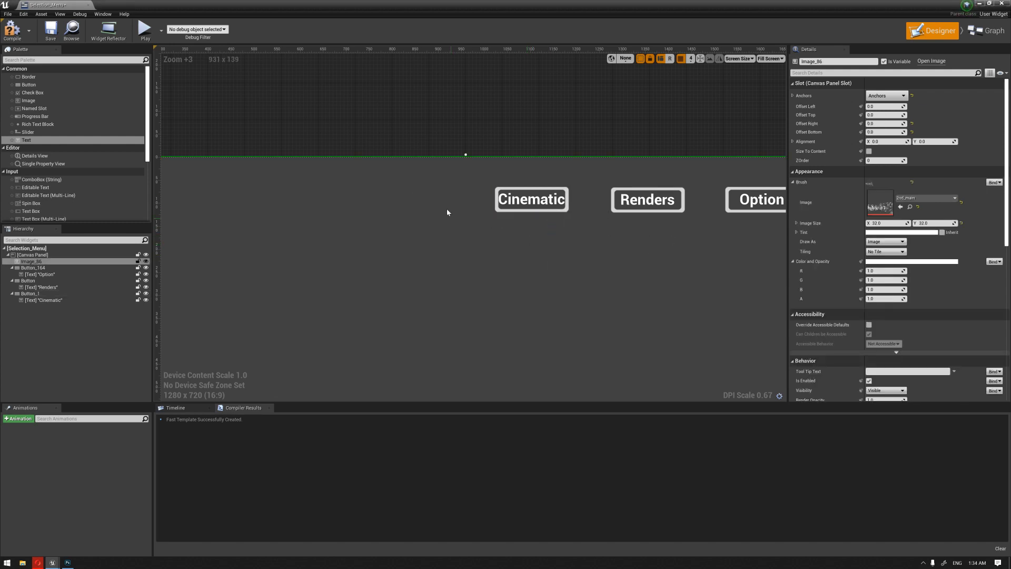
pyautogui.rightClick(414, 203)
pyautogui.click(437, 228)
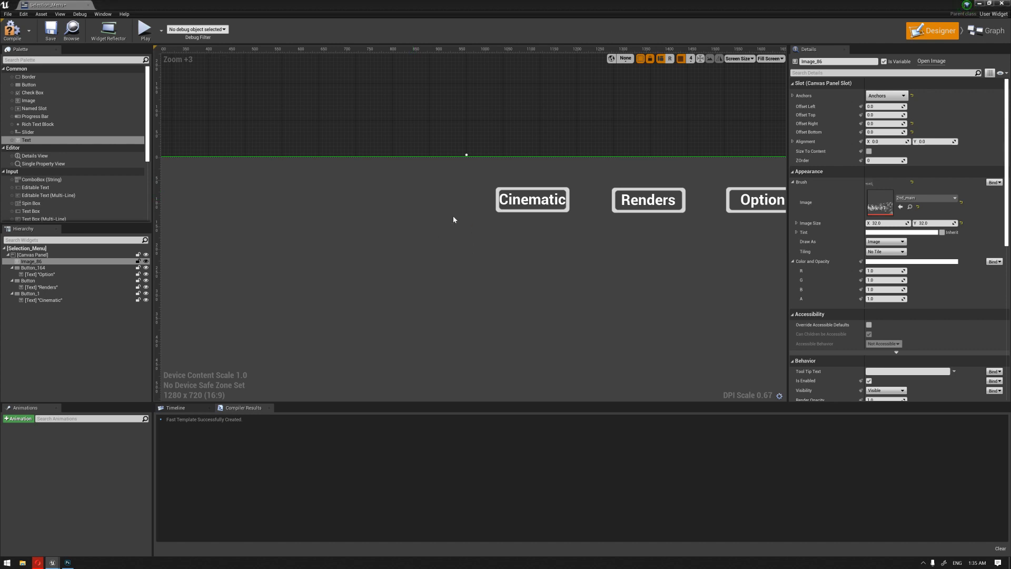
pyautogui.moveTo(452, 230); pyautogui.dragTo(444, 193)
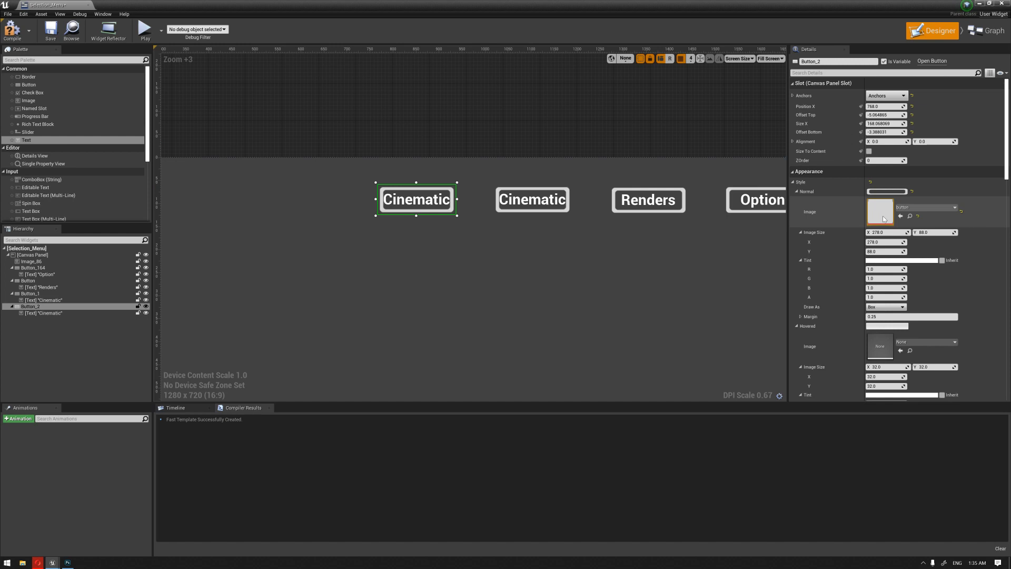
# - Change the new leftmost button's text to Walkthrough
pyautogui.scroll(-3, 921, 204)
pyautogui.click(74, 313)
pyautogui.scroll(3, 991, 96)
pyautogui.click(916, 142)
pyautogui.write('Walkthrough')
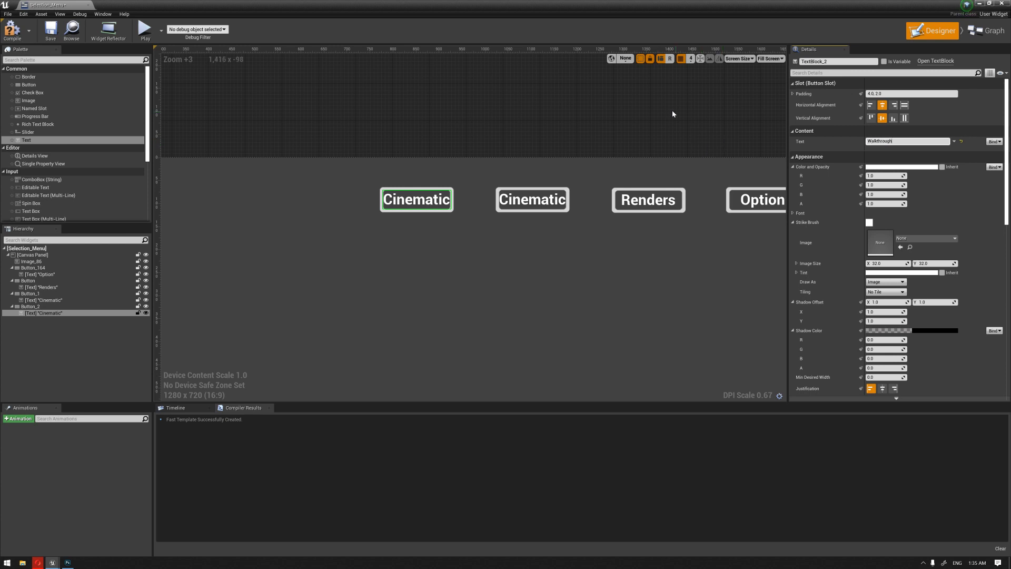
pyautogui.click(648, 124)
# - Widen the Walkthrough button to about 210 so its frame fits the longer text
pyautogui.click(448, 215)
pyautogui.moveTo(456, 215); pyautogui.dragTo(474, 216)
pyautogui.scroll(-3, 571, 119)
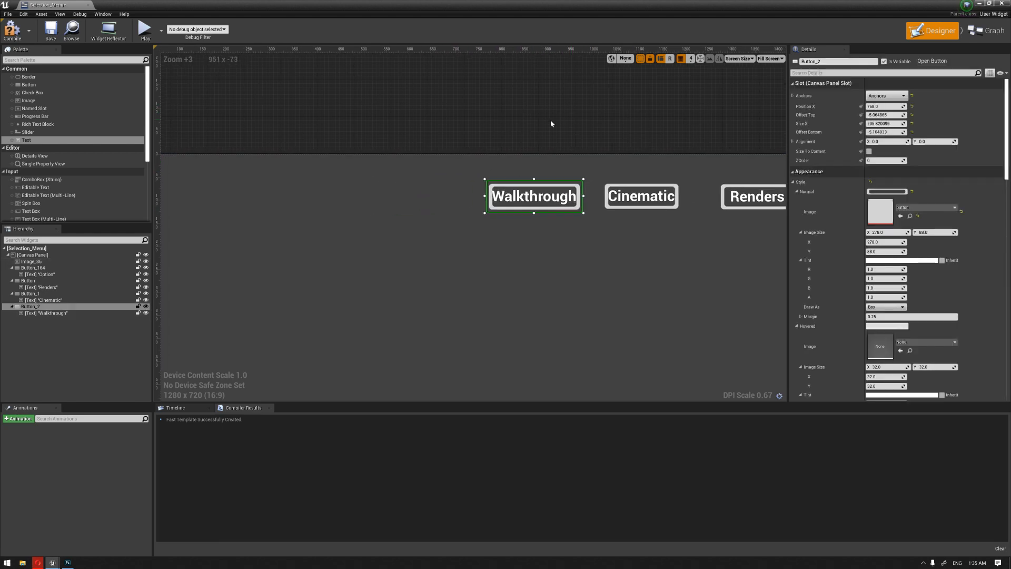
pyautogui.click(447, 122)
pyautogui.scroll(2, 448, 129)
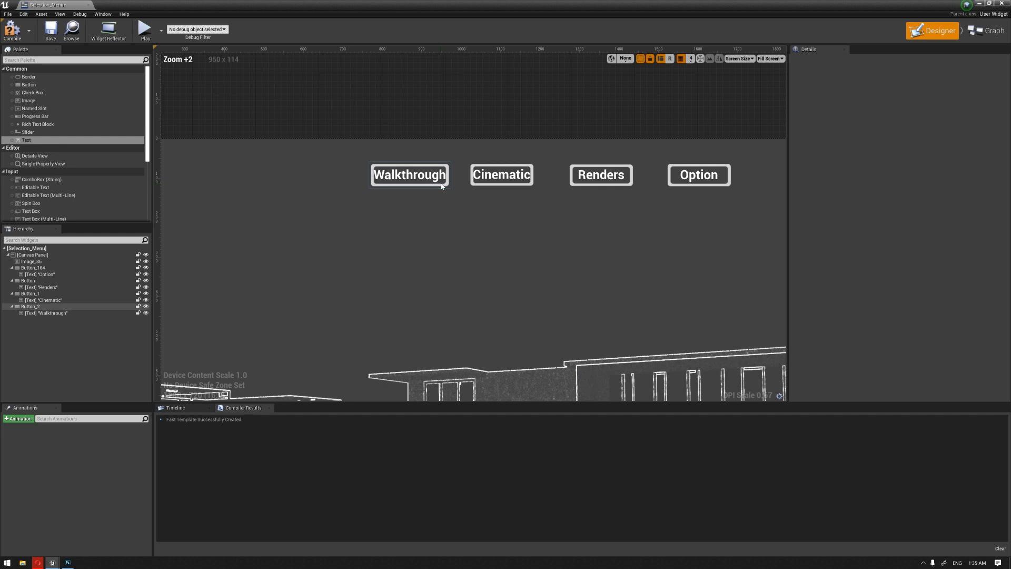
# - Even out the button row by moving Walkthrough left to about X 696 and Cinematic to X 1004
pyautogui.moveTo(445, 187); pyautogui.dragTo(420, 189)
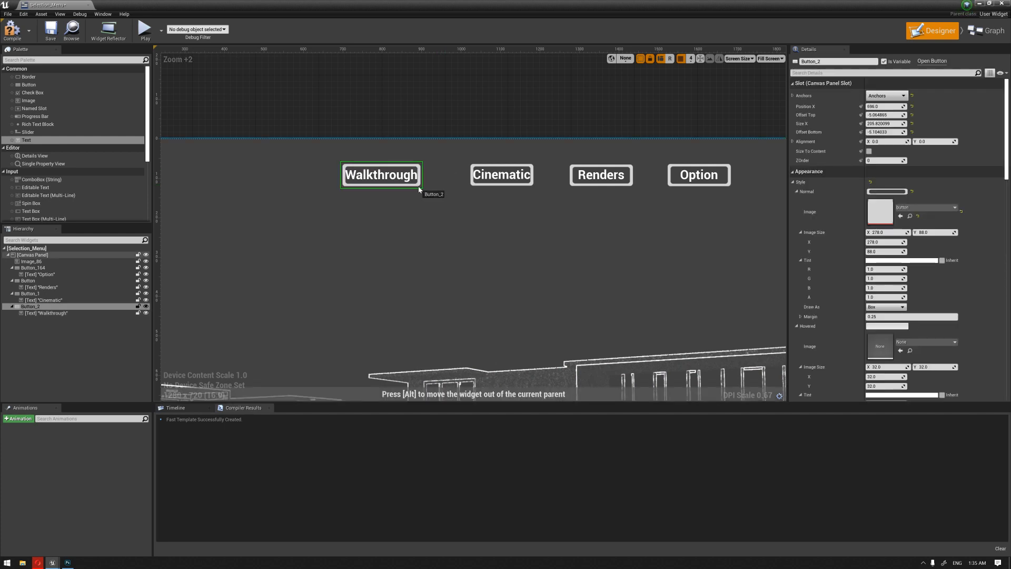
pyautogui.click(448, 167)
pyautogui.moveTo(528, 187); pyautogui.dragTo(523, 188)
pyautogui.click(501, 136)
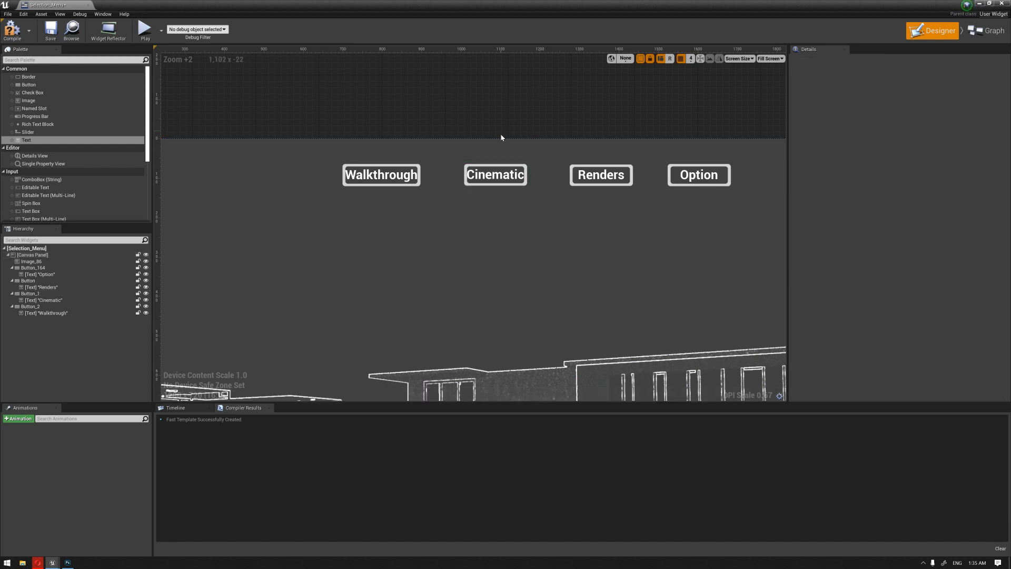
# - Examine the spacing of the four buttons across the menu's upper row
pyautogui.scroll(-2, 504, 140)
pyautogui.moveTo(512, 153); pyautogui.dragTo(552, 128, button='right')
pyautogui.scroll(1, 571, 141)
pyautogui.click(533, 126)
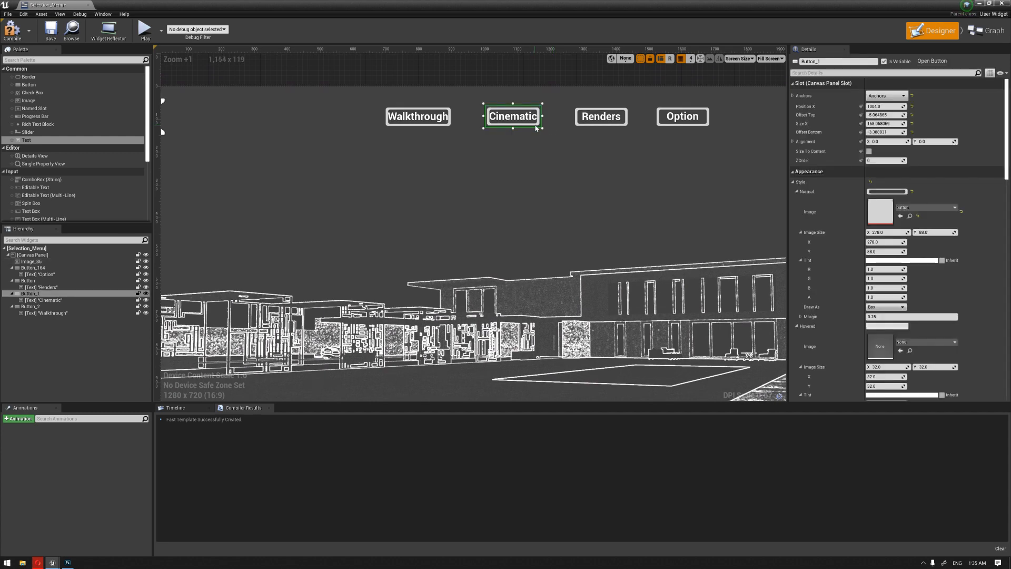
pyautogui.click(549, 80)
pyautogui.scroll(-2, 534, 109)
pyautogui.moveTo(580, 144); pyautogui.dragTo(594, 139, button='right')
pyautogui.scroll(2, 611, 116)
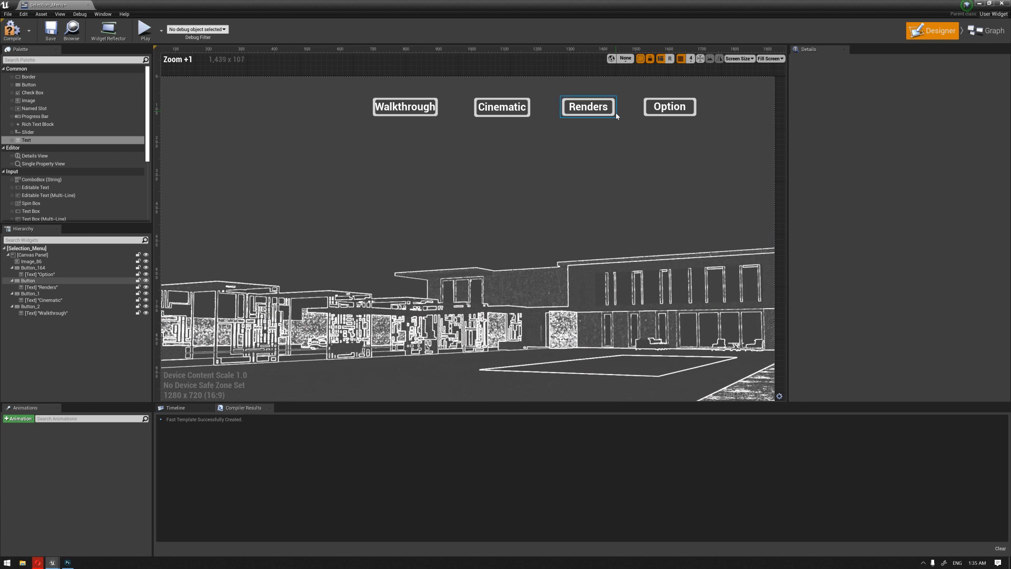
pyautogui.scroll(-1, 615, 115)
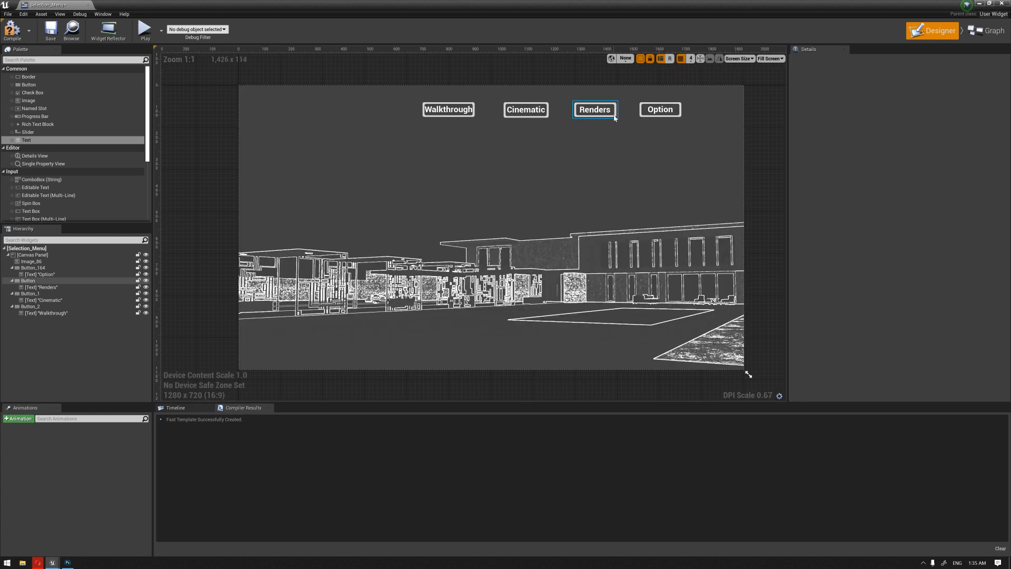
# - Copy the Option button, paste it, and place the duplicate in the canvas's lower-left corner at X 32, Y 984
pyautogui.click(679, 116)
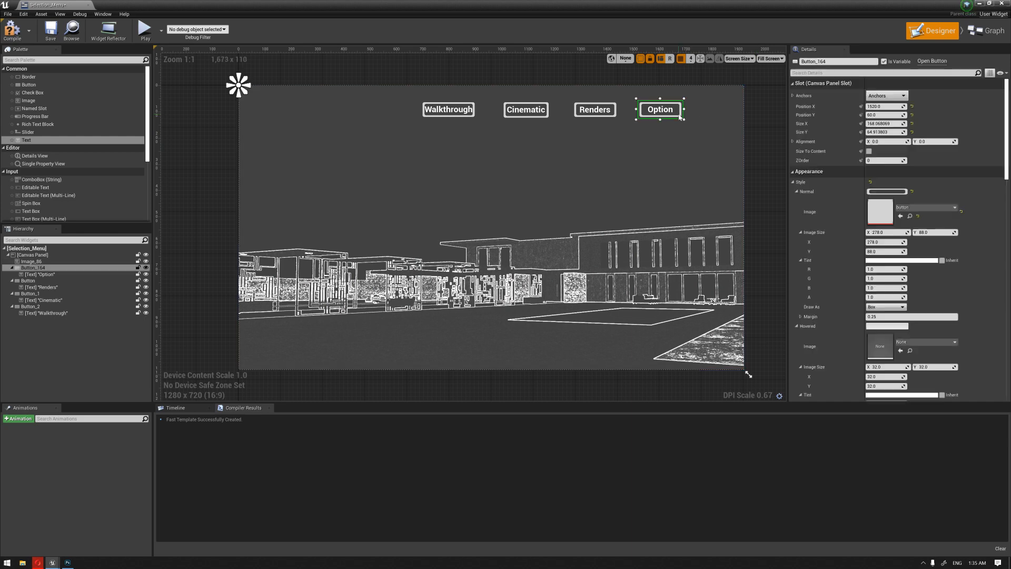
pyautogui.rightClick(680, 117)
pyautogui.press('Escape')
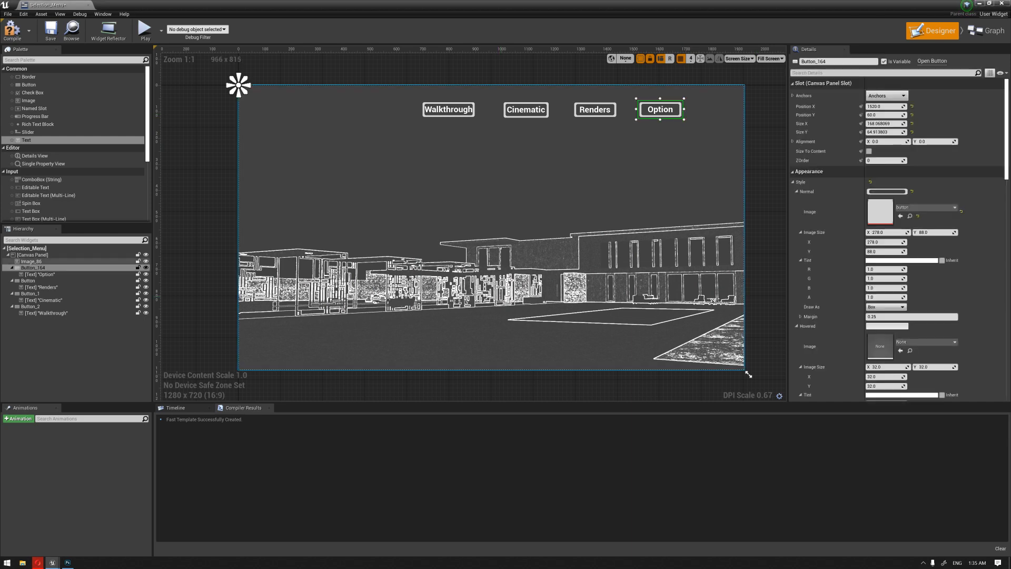
pyautogui.click(679, 174)
pyautogui.rightClick(598, 161)
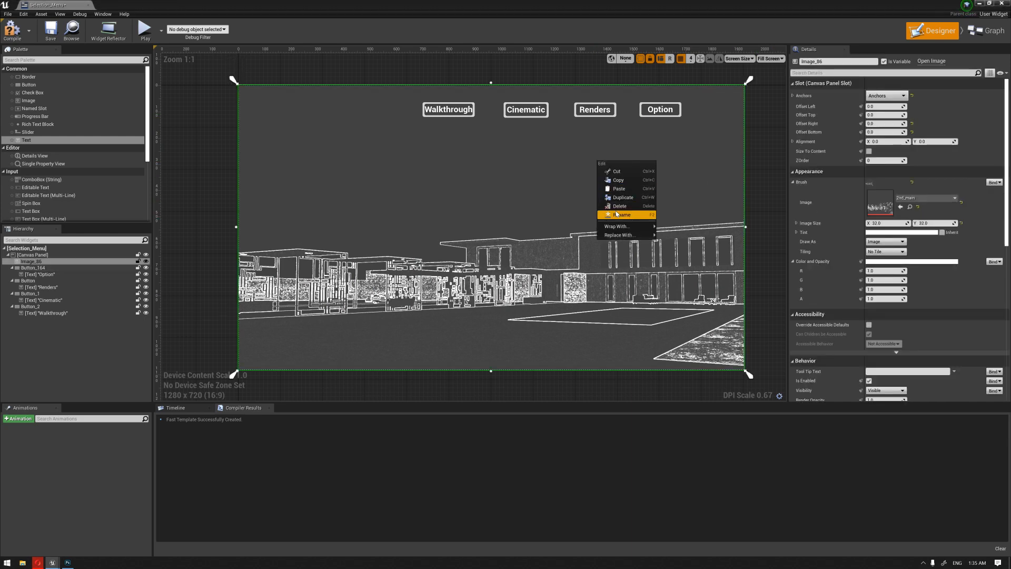
pyautogui.click(620, 188)
pyautogui.moveTo(624, 167); pyautogui.dragTo(290, 365)
pyautogui.scroll(2, 290, 365)
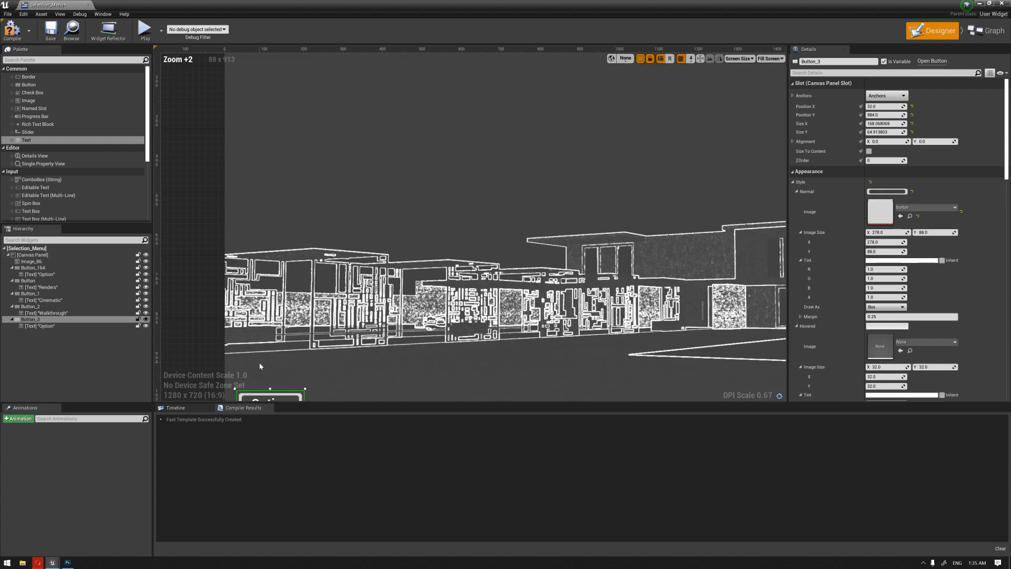
pyautogui.scroll(-2, 340, 277)
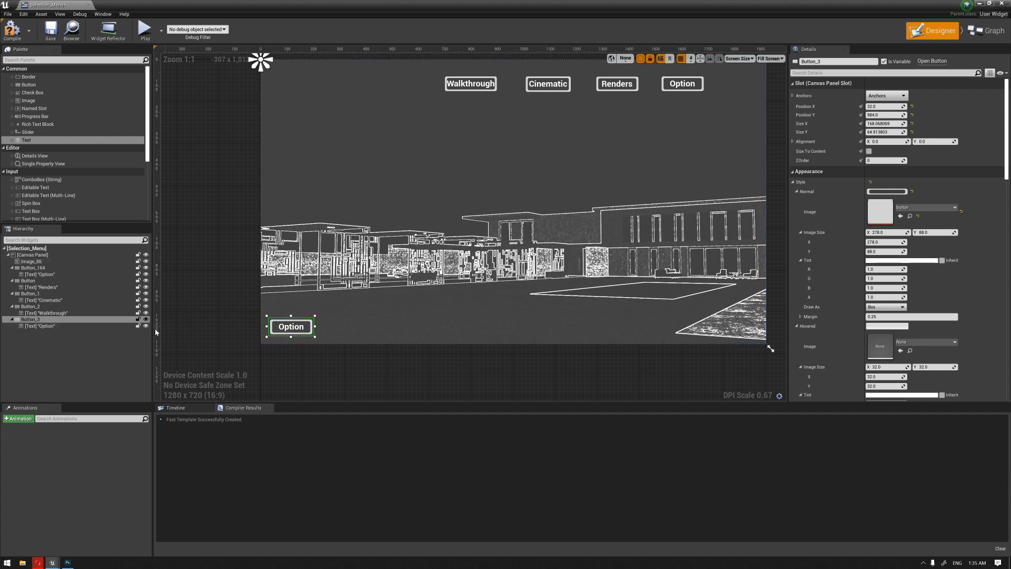
# - Change the lower-left corner button's text to Back
pyautogui.click(75, 327)
pyautogui.click(896, 141)
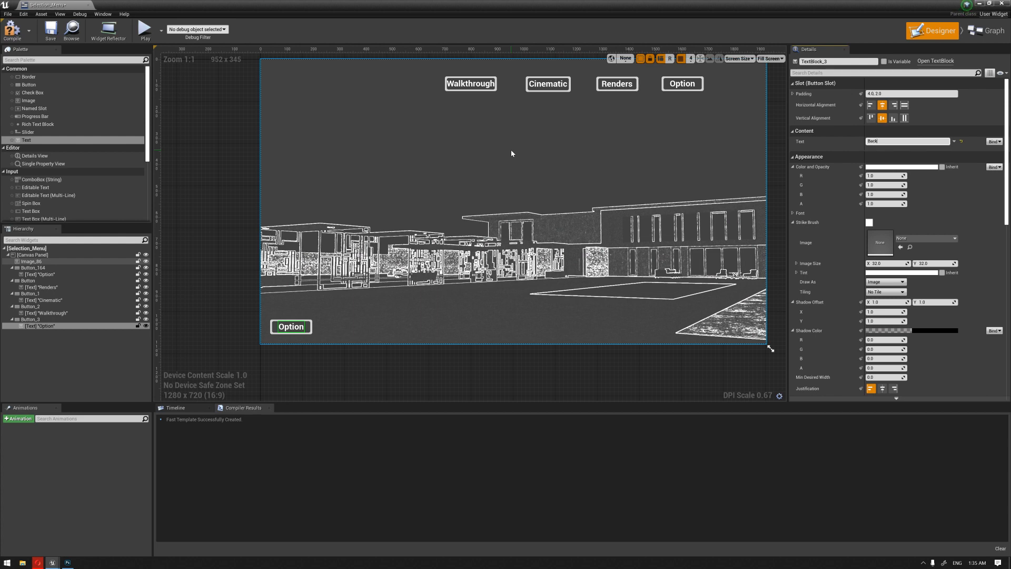
pyautogui.press('Return')
pyautogui.click(276, 173)
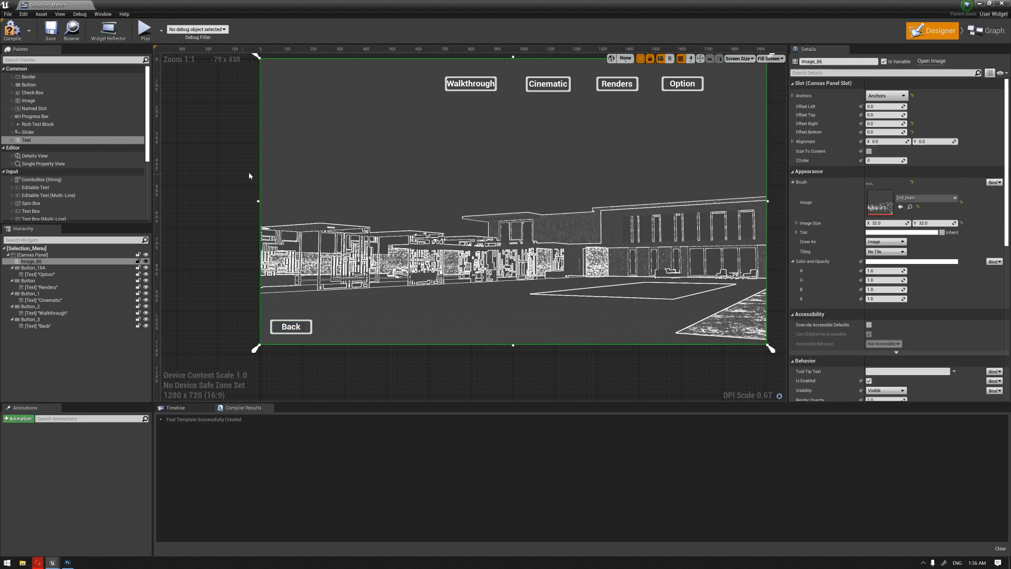
pyautogui.moveTo(254, 152); pyautogui.dragTo(240, 185, button='right')
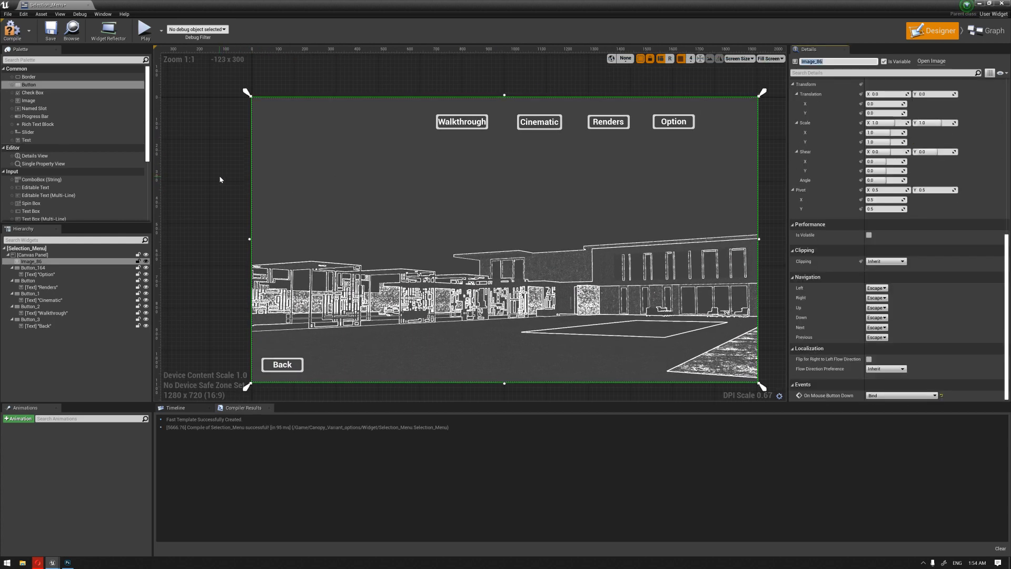
# - Compile the widget, then add an animation named Button_slidefromup and open it for editing
pyautogui.click(10, 30)
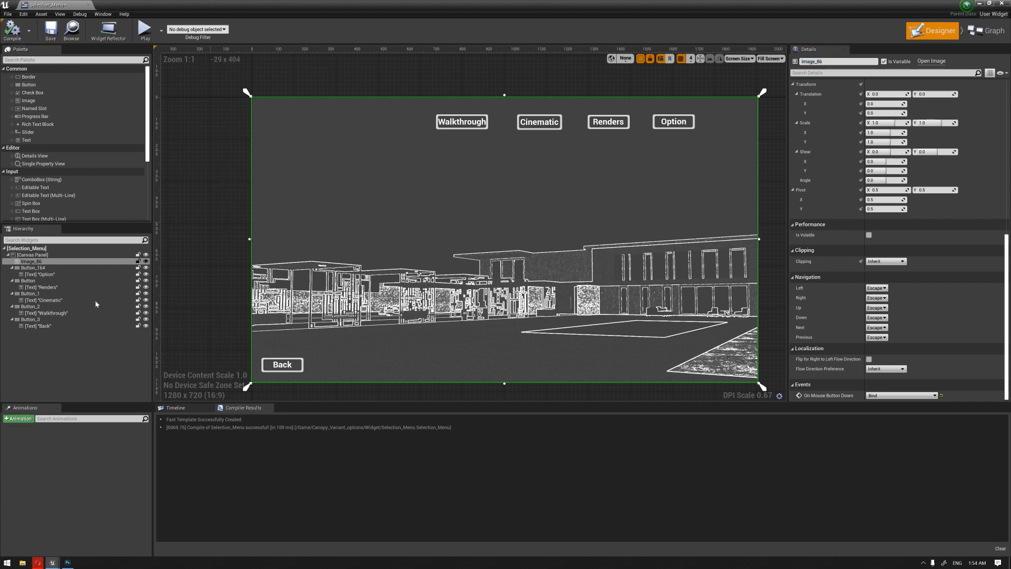
pyautogui.click(18, 418)
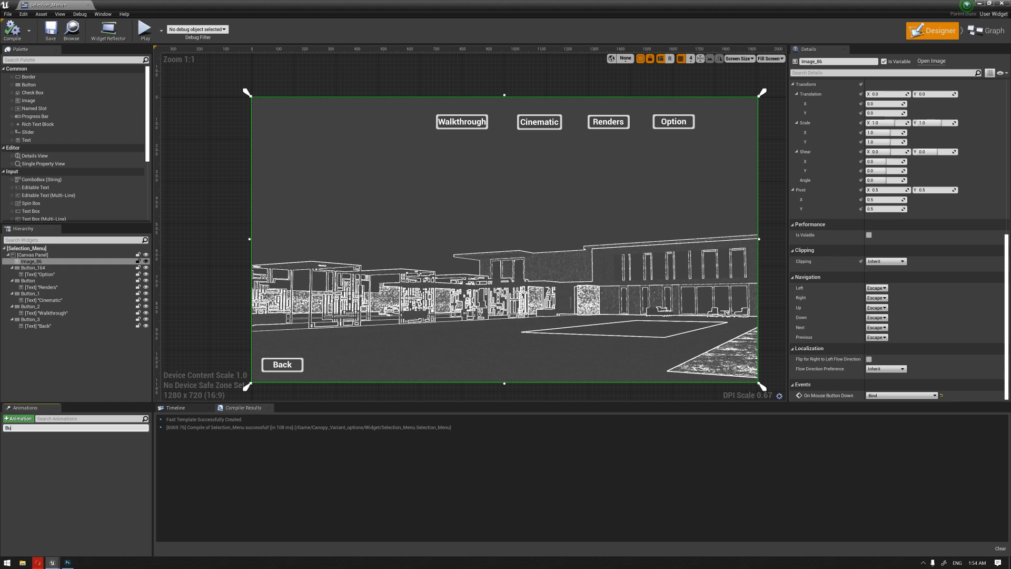
pyautogui.write('Button_slidefromup')
pyautogui.press('Return')
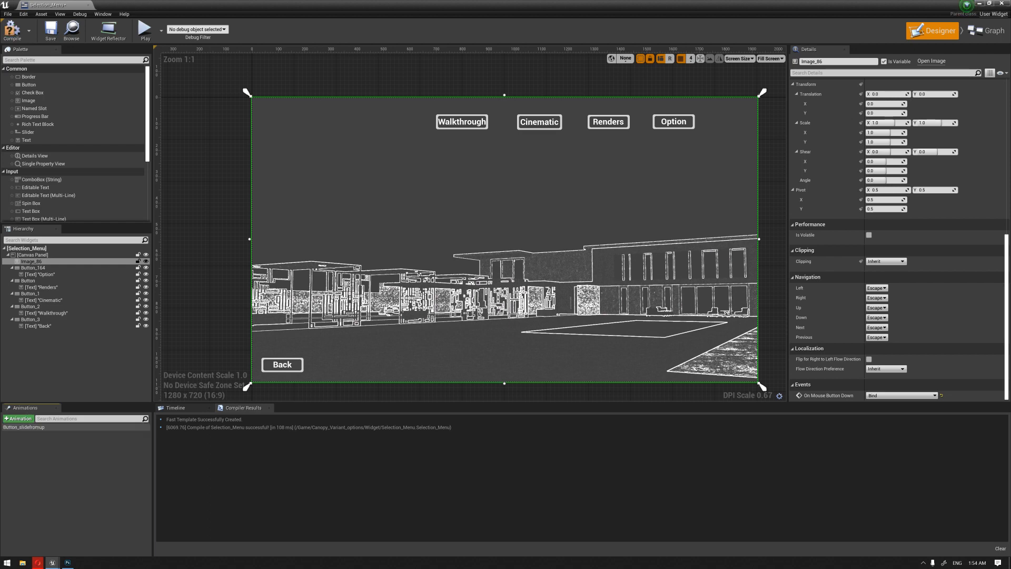
pyautogui.click(102, 427)
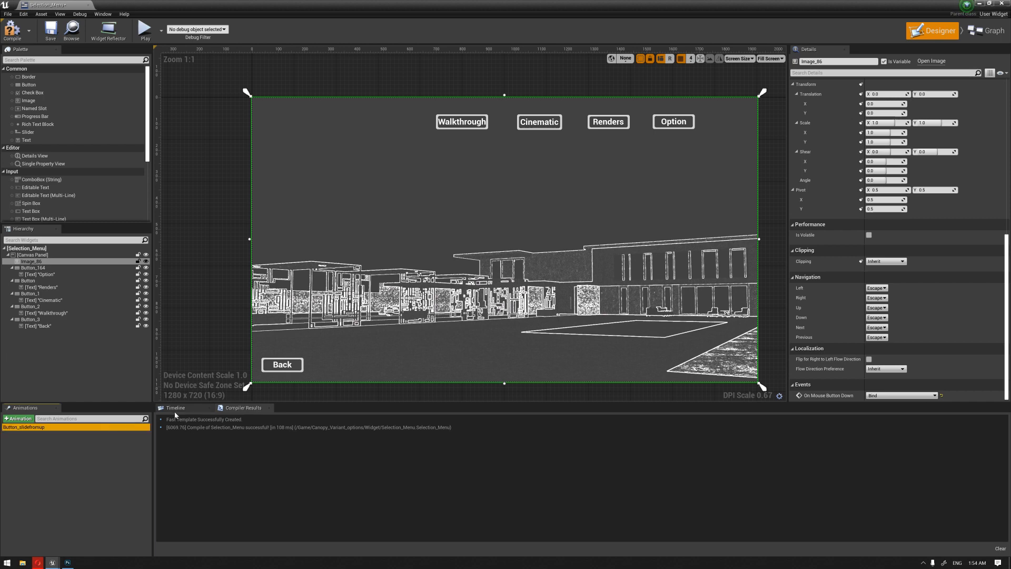
# - Select the Option, Renders, Cinematic and Walkthrough buttons together and bring up their Render Transform properties
pyautogui.click(31, 306)
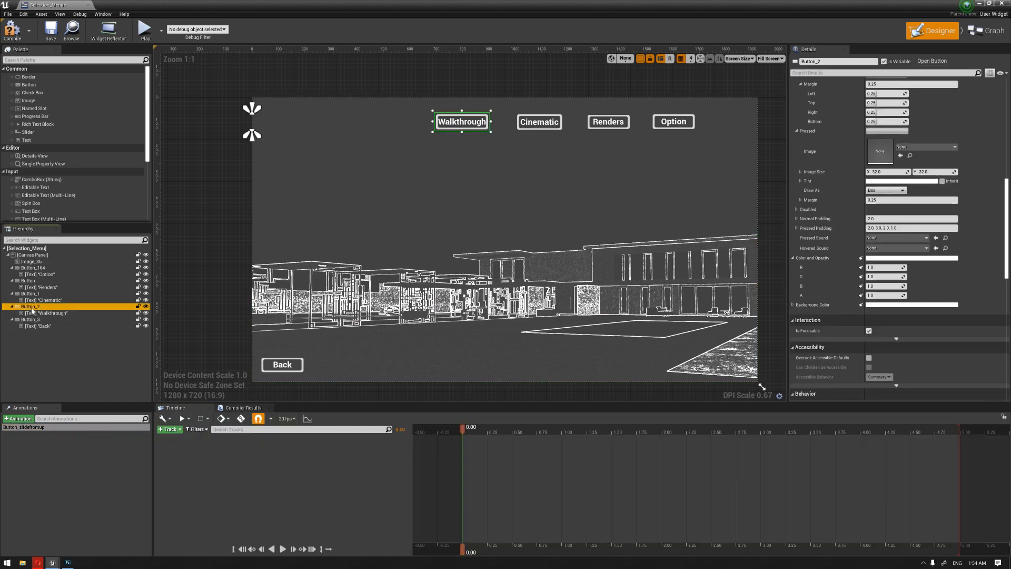
pyautogui.keyDown('shift'); pyautogui.click(31, 293); pyautogui.keyUp('shift')
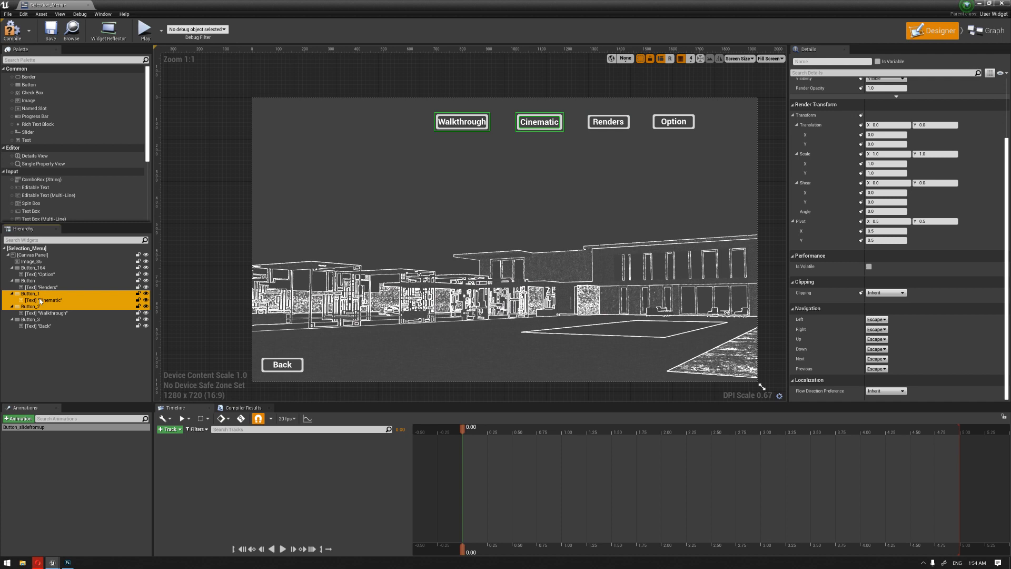
pyautogui.click(33, 293)
pyautogui.keyDown('ctrl'); pyautogui.click(31, 306); pyautogui.keyUp('ctrl')
pyautogui.keyDown('ctrl'); pyautogui.click(28, 280); pyautogui.keyUp('ctrl')
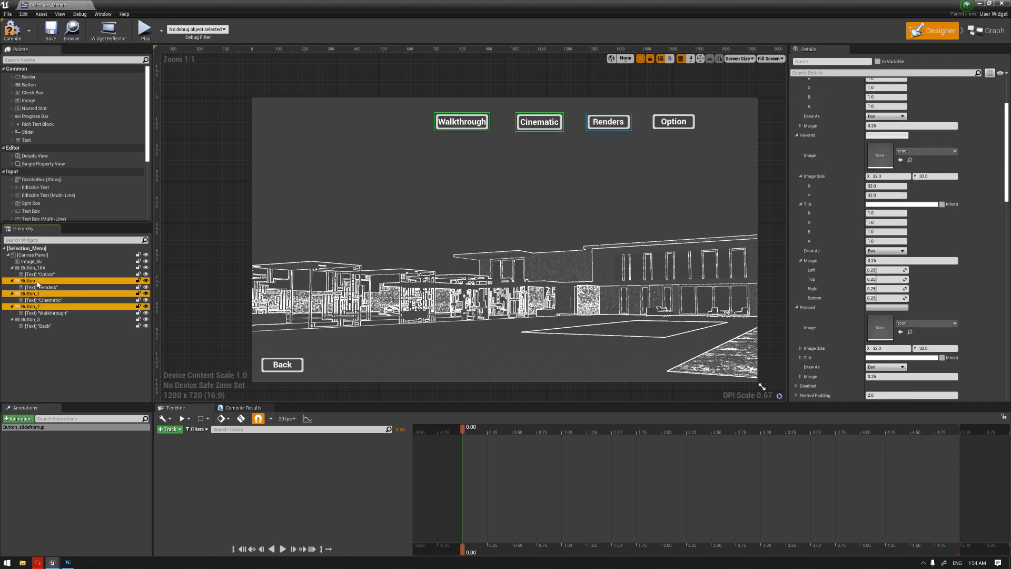
pyautogui.keyDown('ctrl'); pyautogui.click(33, 267); pyautogui.keyUp('ctrl')
pyautogui.scroll(-5, 840, 232)
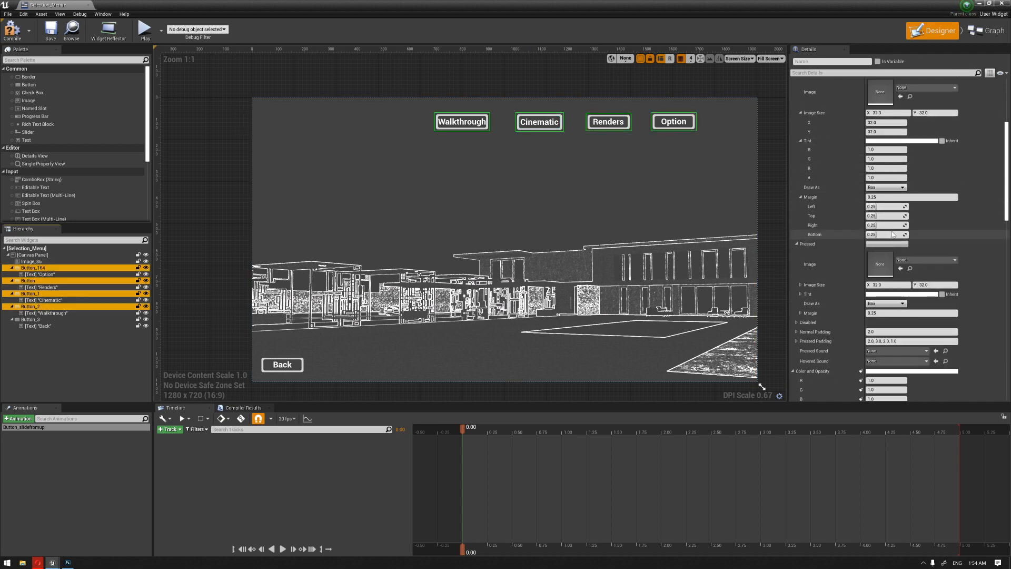
pyautogui.scroll(-11, 958, 235)
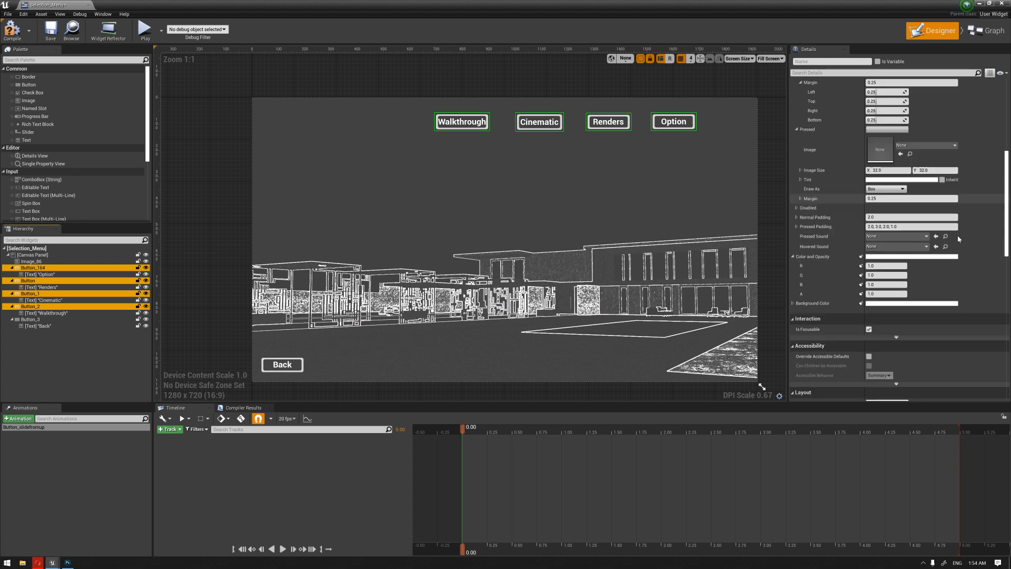
pyautogui.scroll(-4, 951, 249)
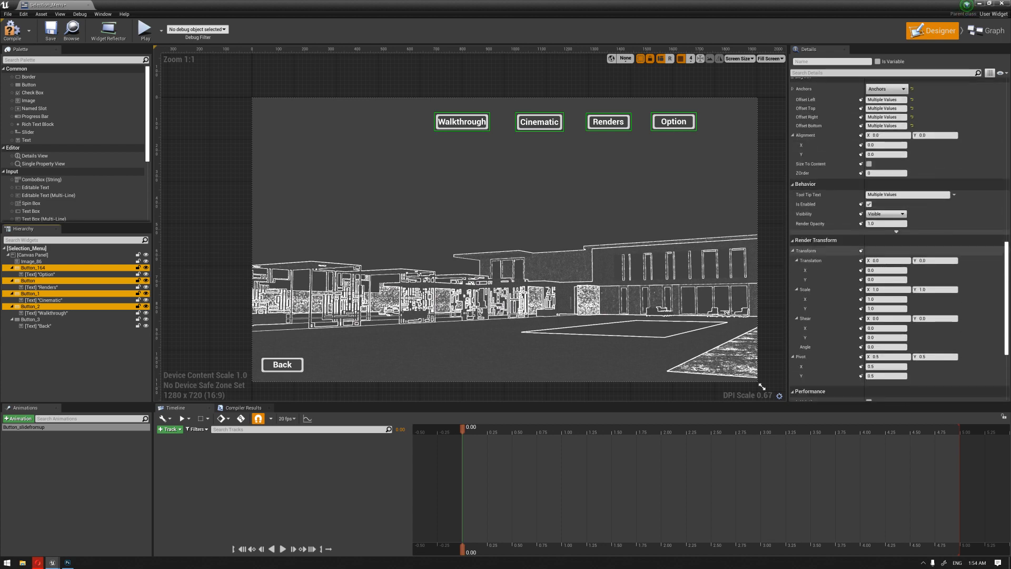
# - Move the four selected buttons straight up above the canvas edge and add a Y translation keyframe for them at time 0.00
pyautogui.click(861, 268)
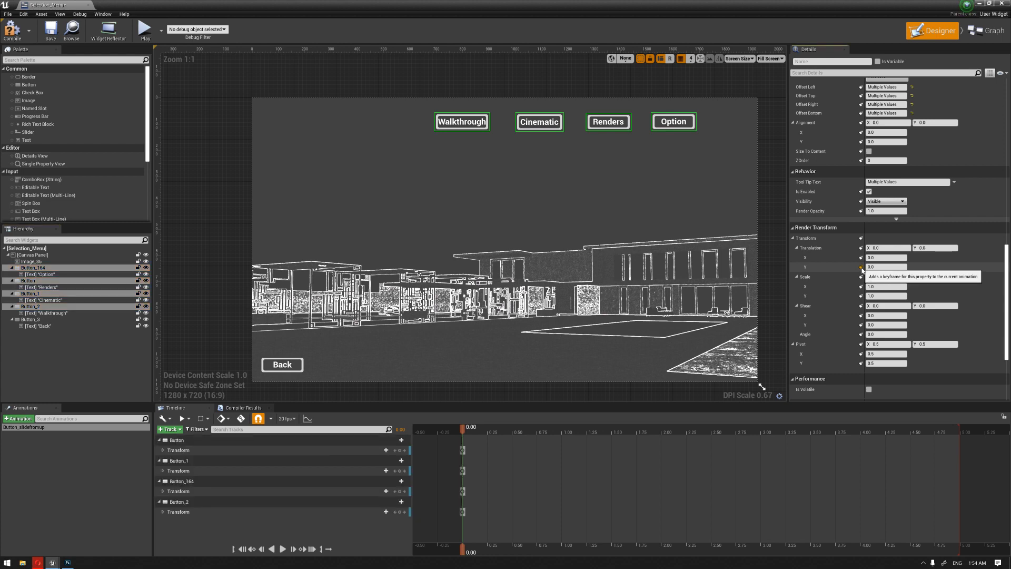
pyautogui.hotkey('ctrl', 'z')
pyautogui.moveTo(678, 133); pyautogui.dragTo(674, 246, button='right')
pyautogui.moveTo(678, 234); pyautogui.dragTo(678, 183)
pyautogui.moveTo(678, 263); pyautogui.dragTo(678, 155, button='right')
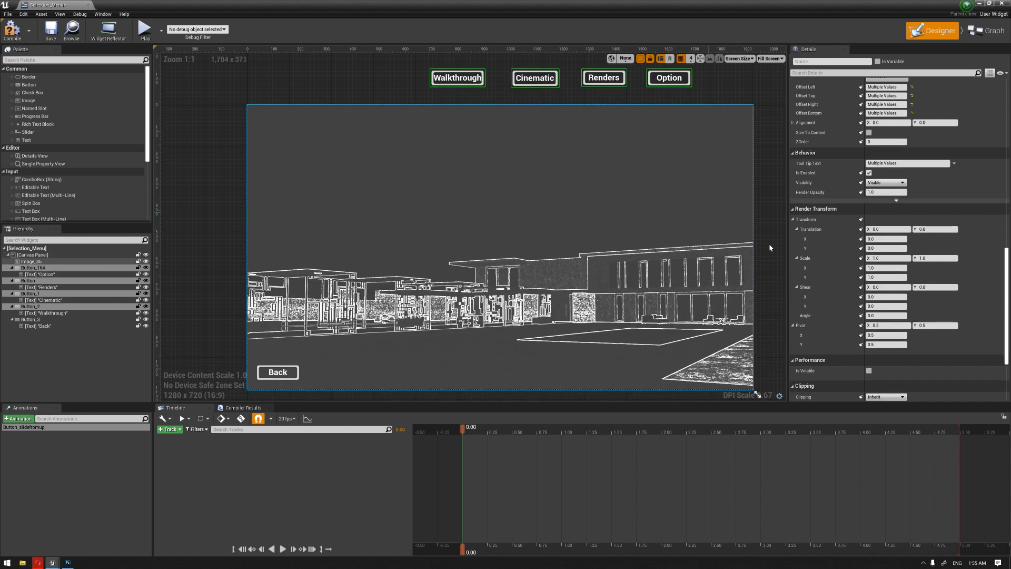
pyautogui.click(861, 248)
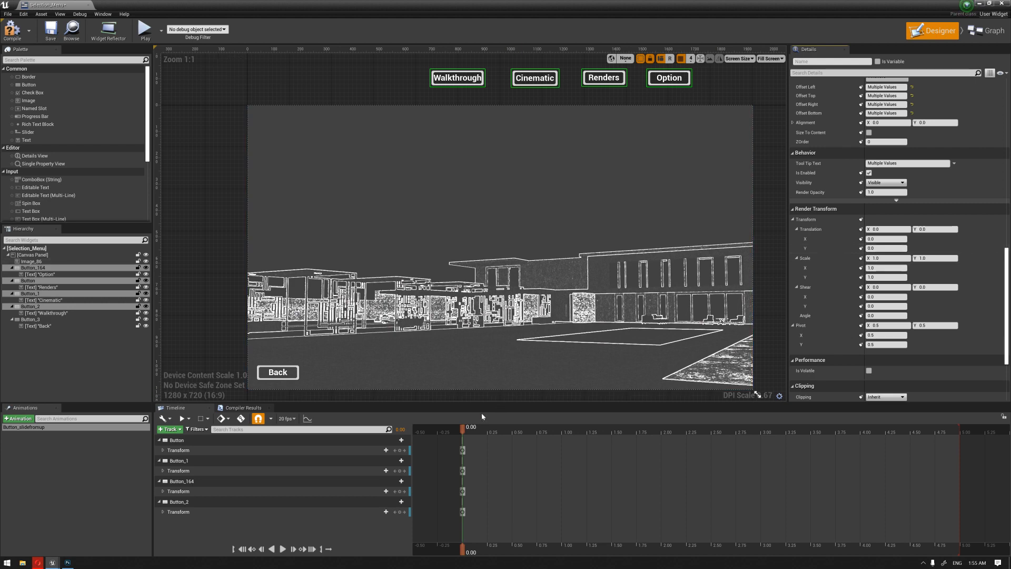
# - Keyframe the four top buttons' Y translation at 250 at time 0.25, and scrub the animation to preview the slide-in
pyautogui.moveTo(466, 431); pyautogui.dragTo(487, 434)
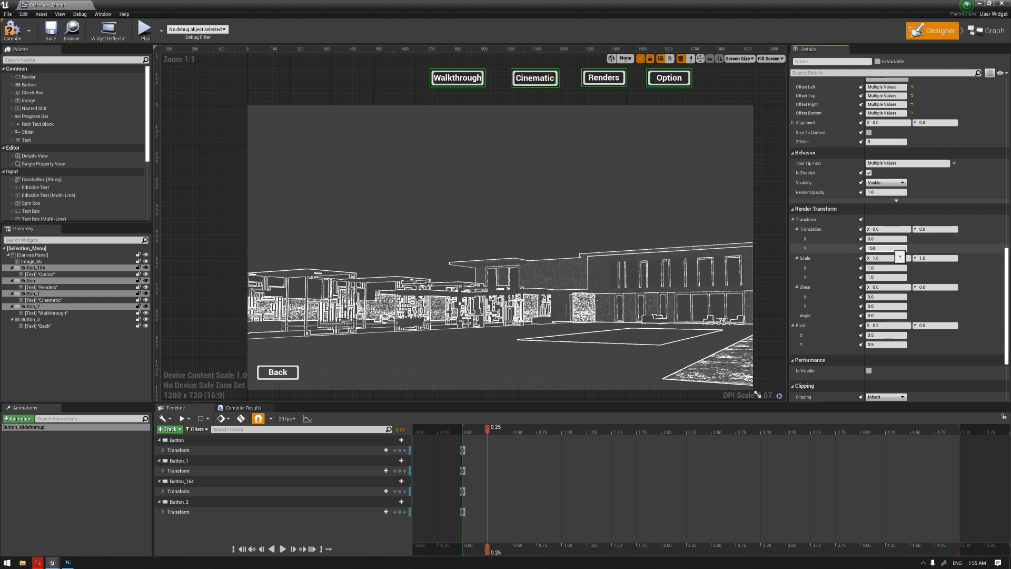
pyautogui.press('Return')
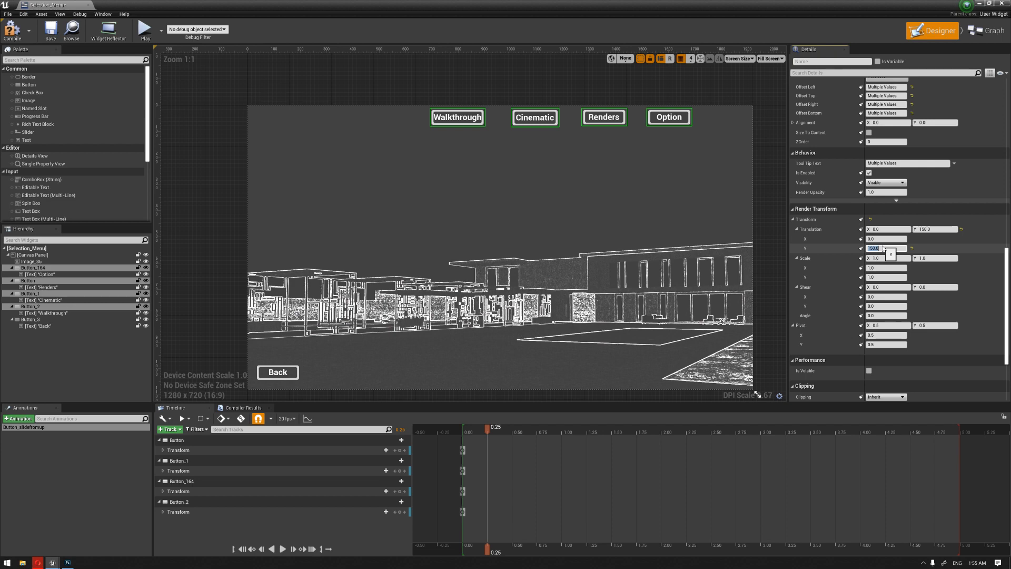
pyautogui.write('250')
pyautogui.press('Return')
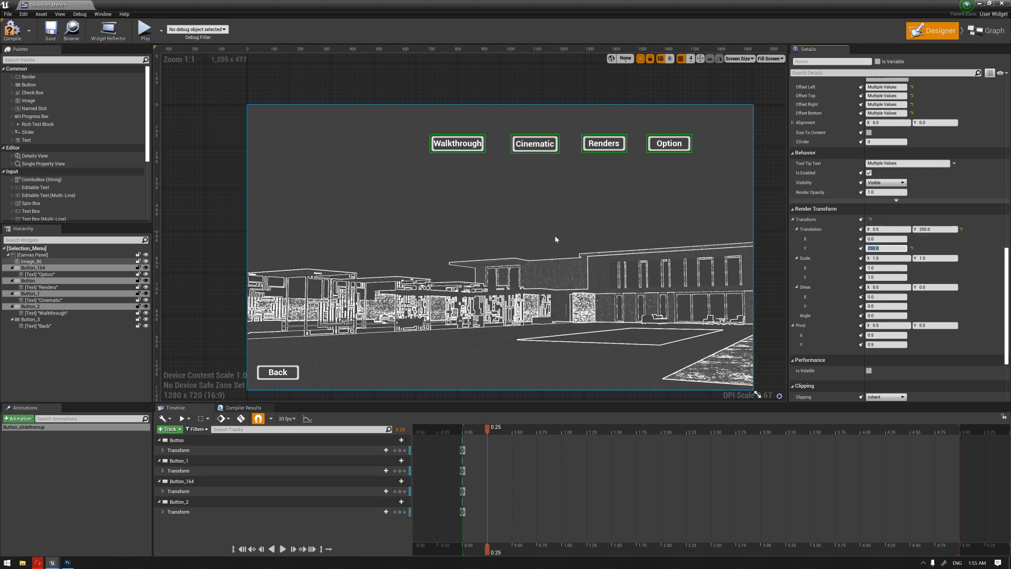
pyautogui.click(861, 249)
pyautogui.moveTo(488, 428)
pyautogui.mouseDown()
pyautogui.moveTo(465, 428)
pyautogui.moveTo(483, 428)
pyautogui.moveTo(467, 434)
pyautogui.moveTo(479, 437)
pyautogui.mouseUp()
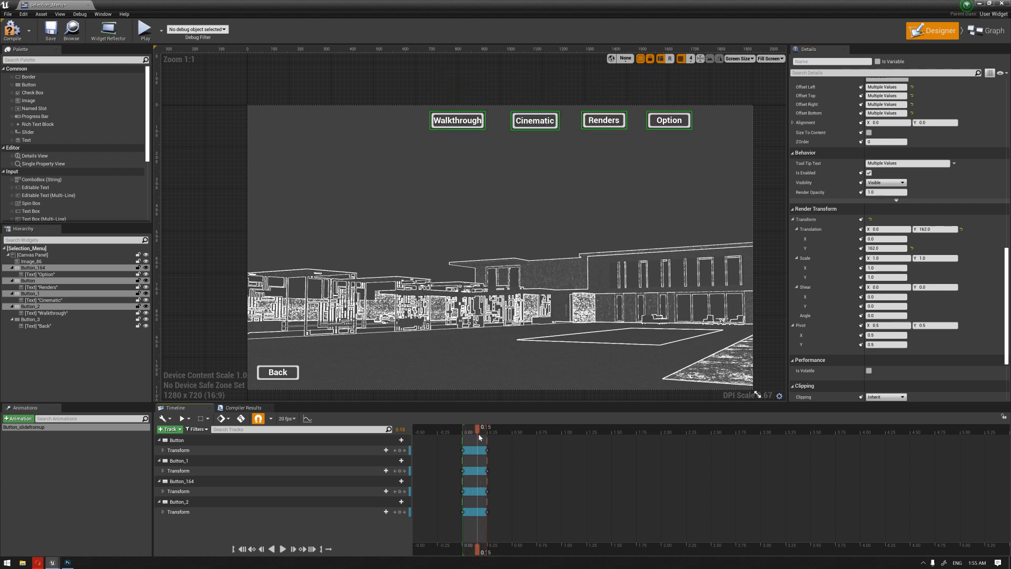
pyautogui.moveTo(478, 436); pyautogui.dragTo(482, 438)
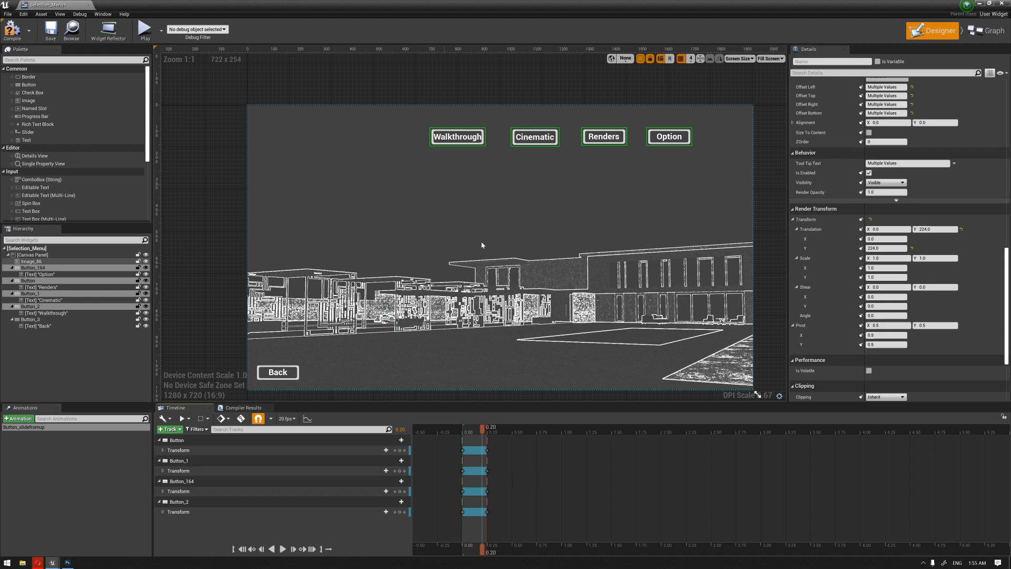
pyautogui.moveTo(485, 432); pyautogui.dragTo(486, 436)
# - Assign the button texture as the Option button's Hovered image
pyautogui.click(496, 168)
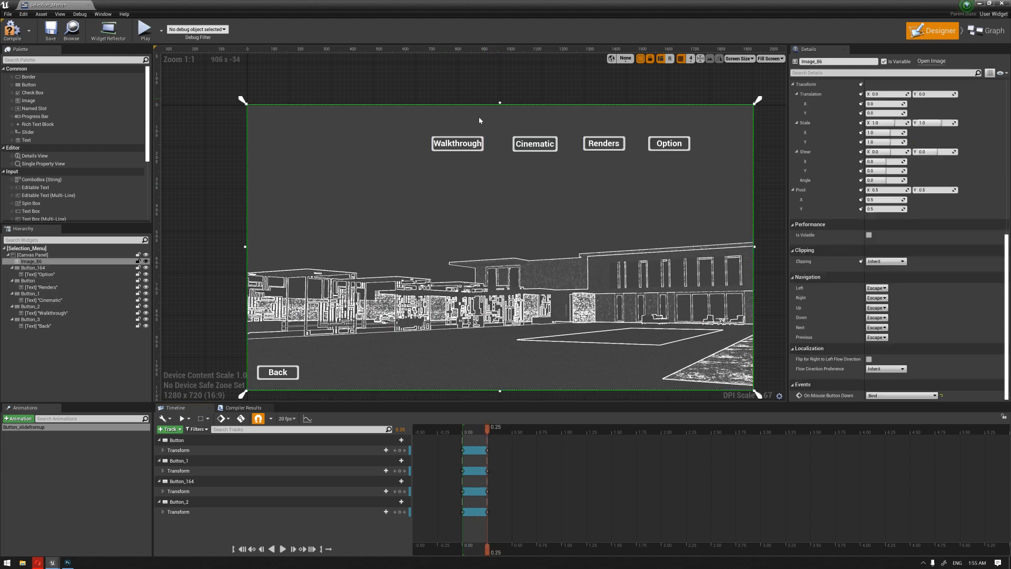
pyautogui.scroll(-1, 497, 168)
pyautogui.scroll(2, 591, 185)
pyautogui.click(584, 182)
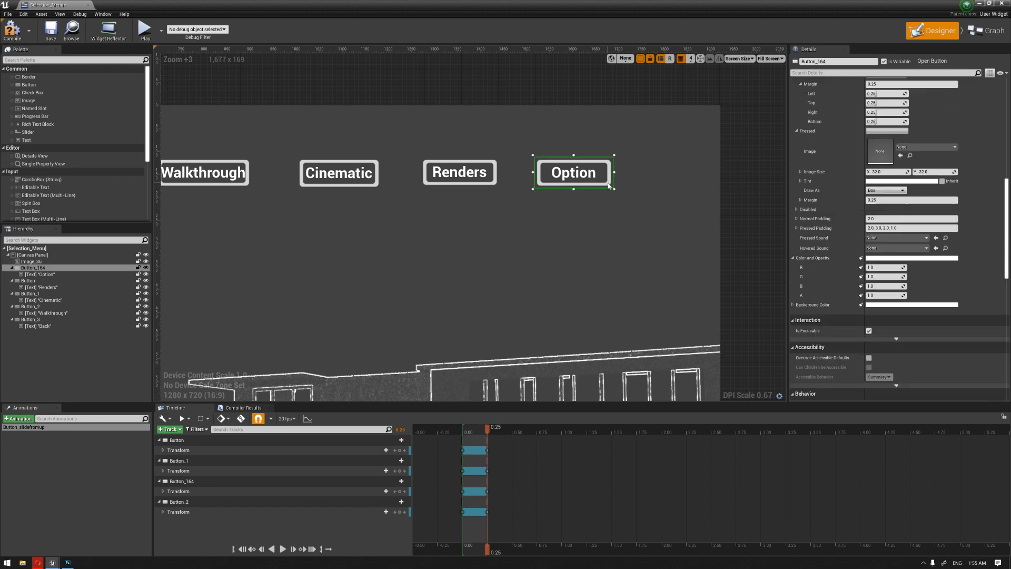
pyautogui.scroll(2, 673, 181)
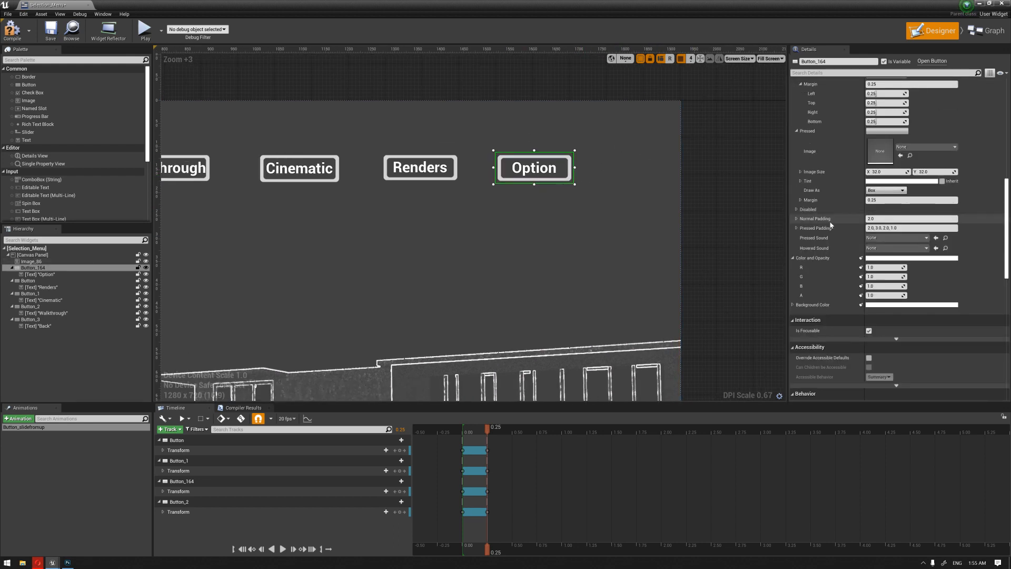
pyautogui.scroll(7, 968, 183)
pyautogui.scroll(5, 966, 182)
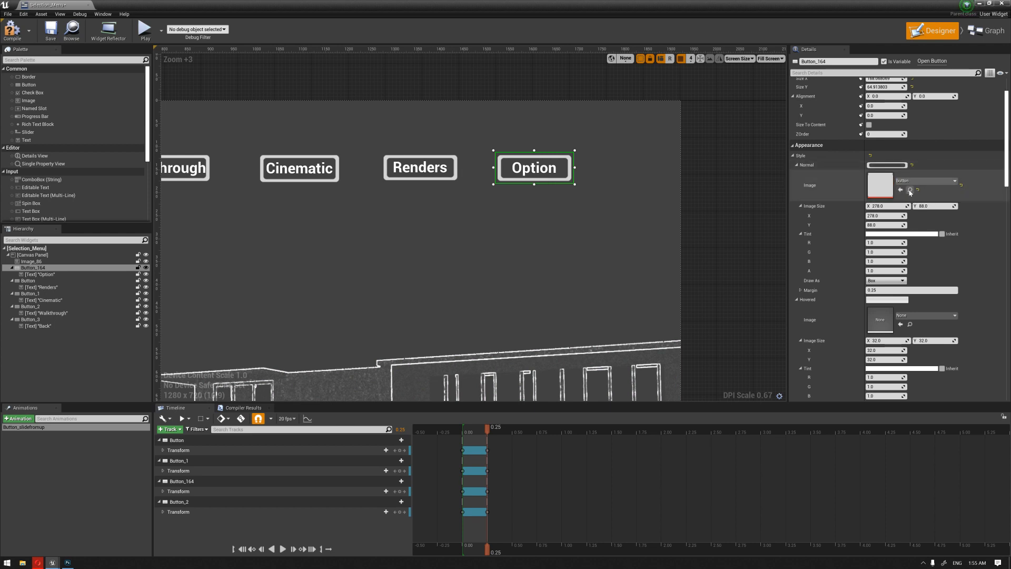
pyautogui.scroll(-1, 903, 253)
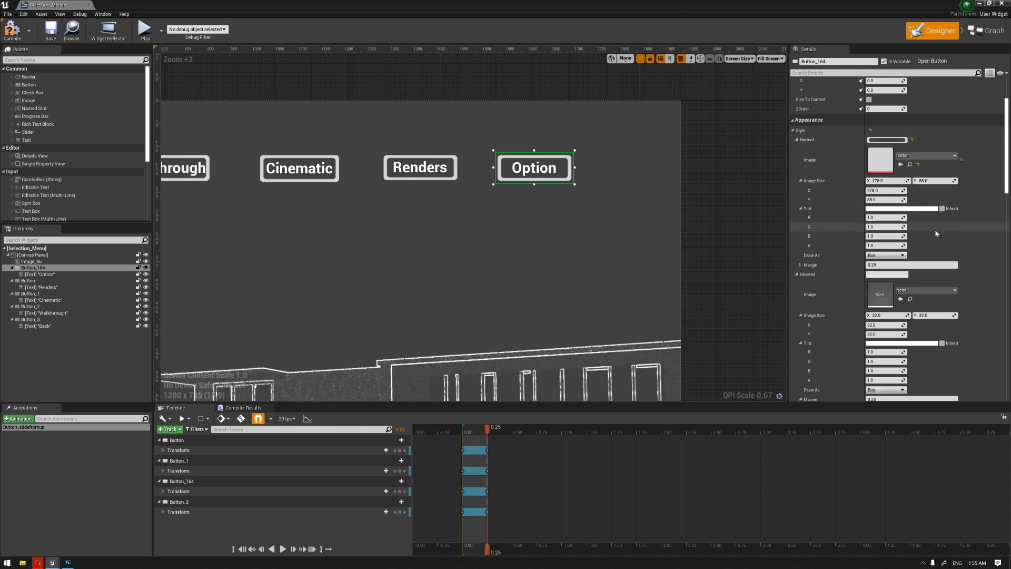
pyautogui.click(900, 300)
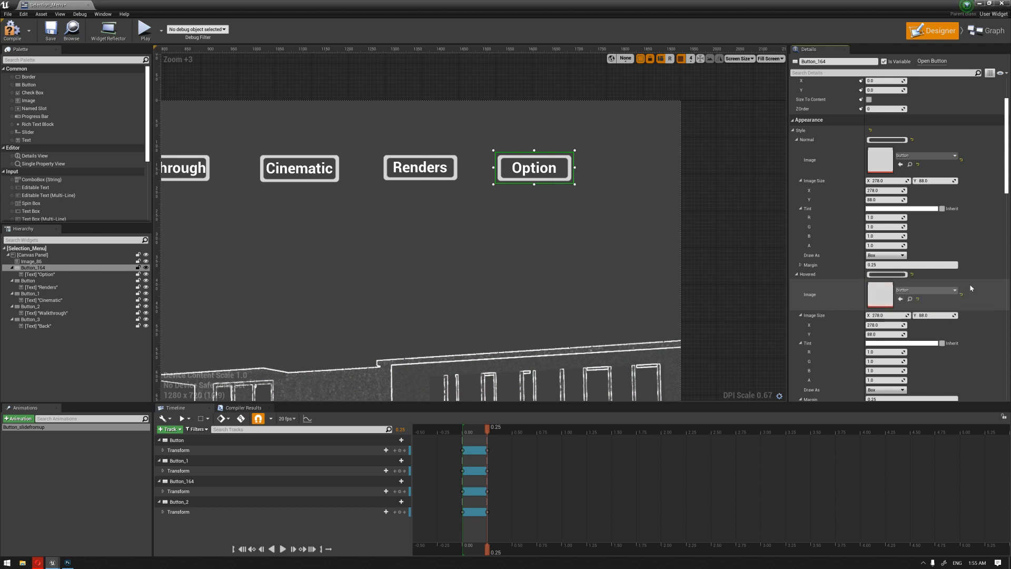
# - Darken the Option button's Hovered tint to a light grey with RGB 0.782986
pyautogui.scroll(-2, 965, 259)
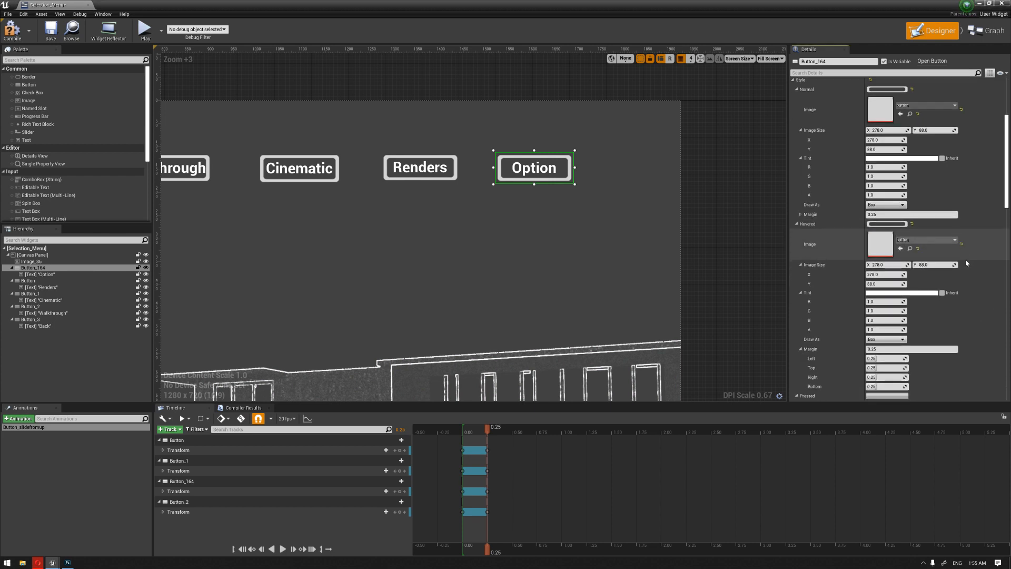
pyautogui.click(905, 293)
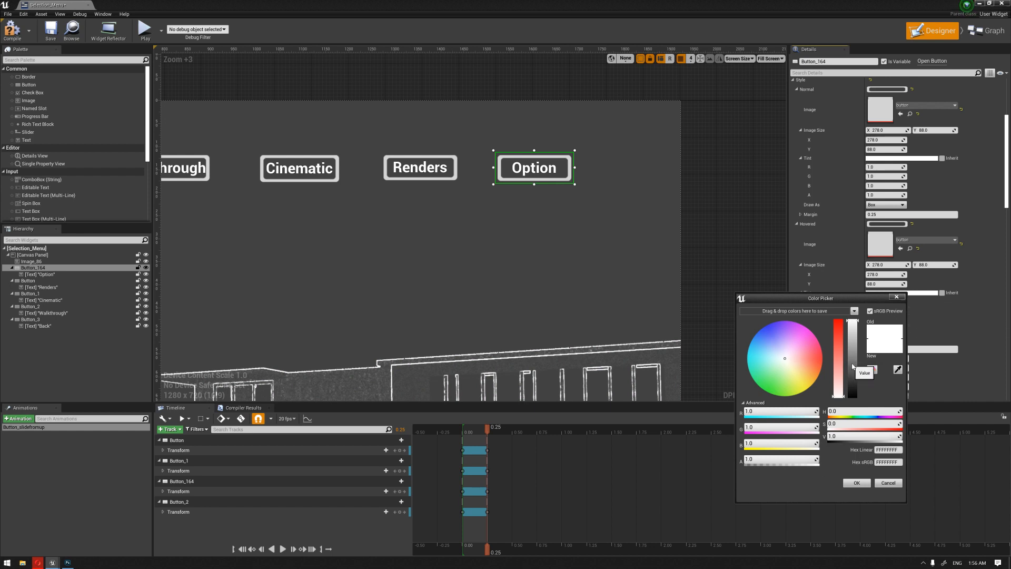
pyautogui.click(854, 335)
pyautogui.click(854, 338)
pyautogui.click(856, 483)
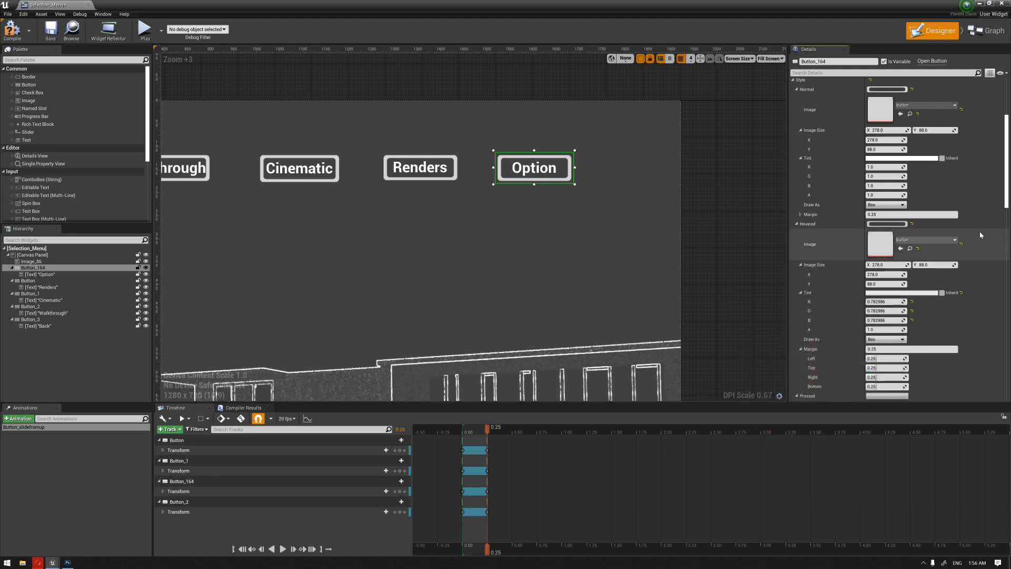
# - Assign the button texture as the Option button's Pressed image and darken the Pressed tint to light grey
pyautogui.scroll(-3, 923, 253)
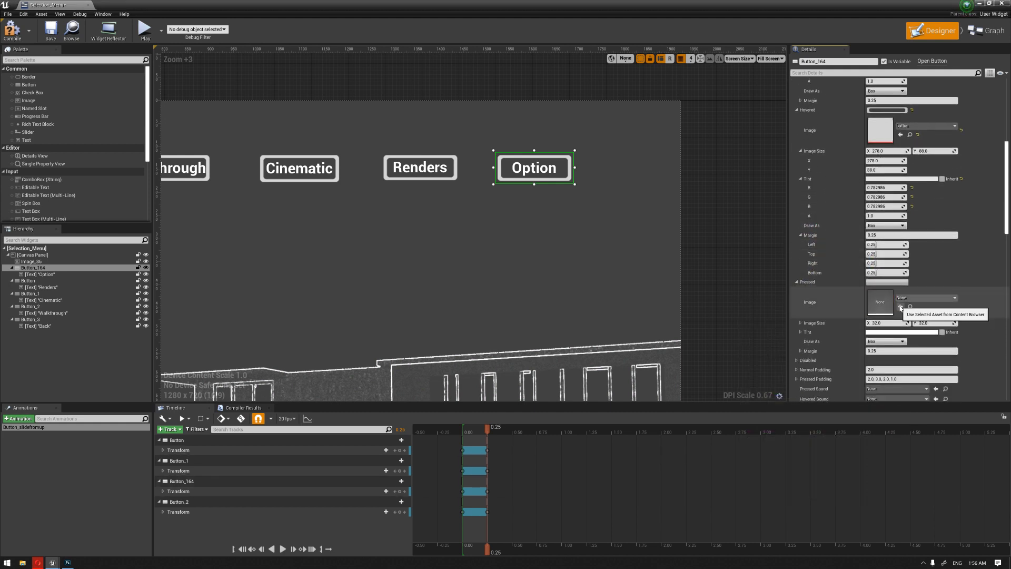
pyautogui.click(900, 308)
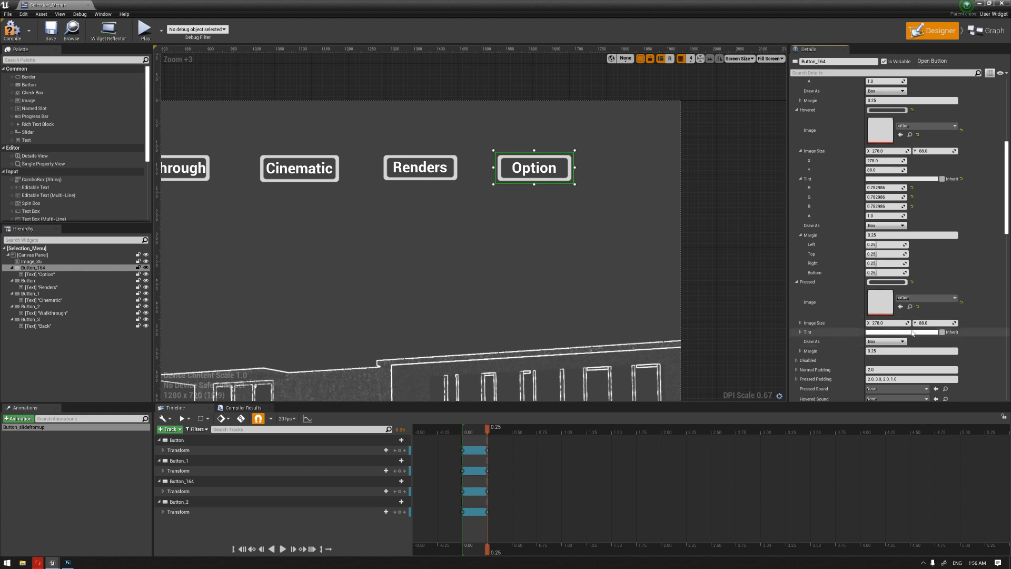
pyautogui.click(912, 332)
pyautogui.moveTo(858, 387); pyautogui.dragTo(863, 406)
pyautogui.click(857, 522)
pyautogui.click(646, 187)
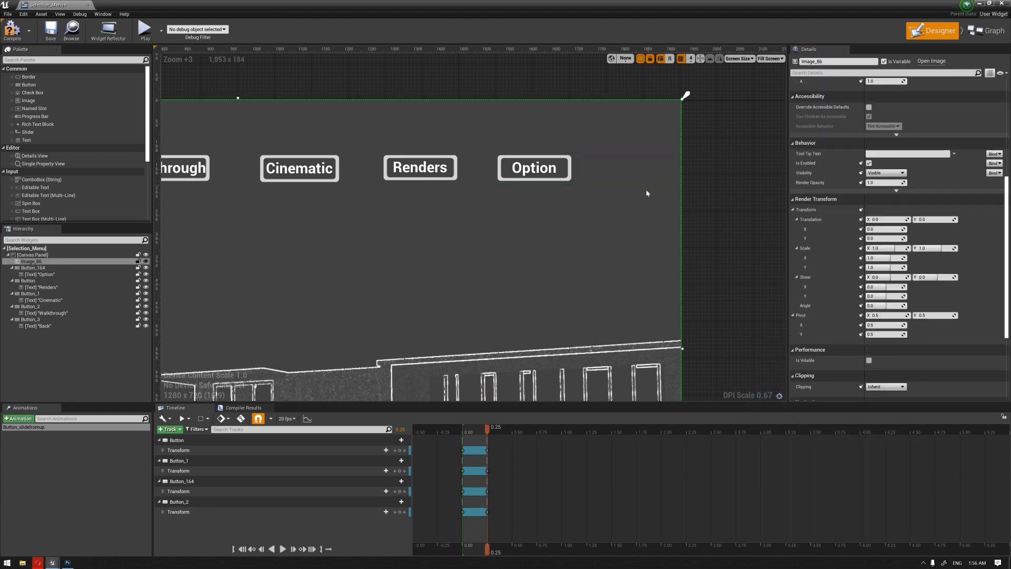
# - Give the Renders button's Hovered style the button texture and a grey tint with RGB 0.623264
pyautogui.scroll(-5, 646, 188)
pyautogui.scroll(5, 554, 189)
pyautogui.click(558, 178)
pyautogui.scroll(6, 907, 316)
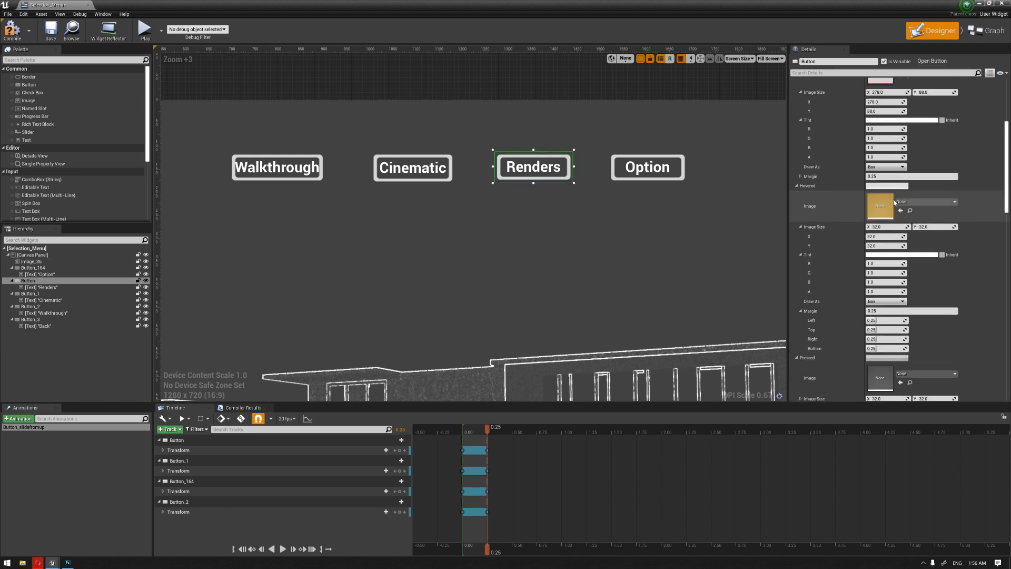
pyautogui.click(900, 311)
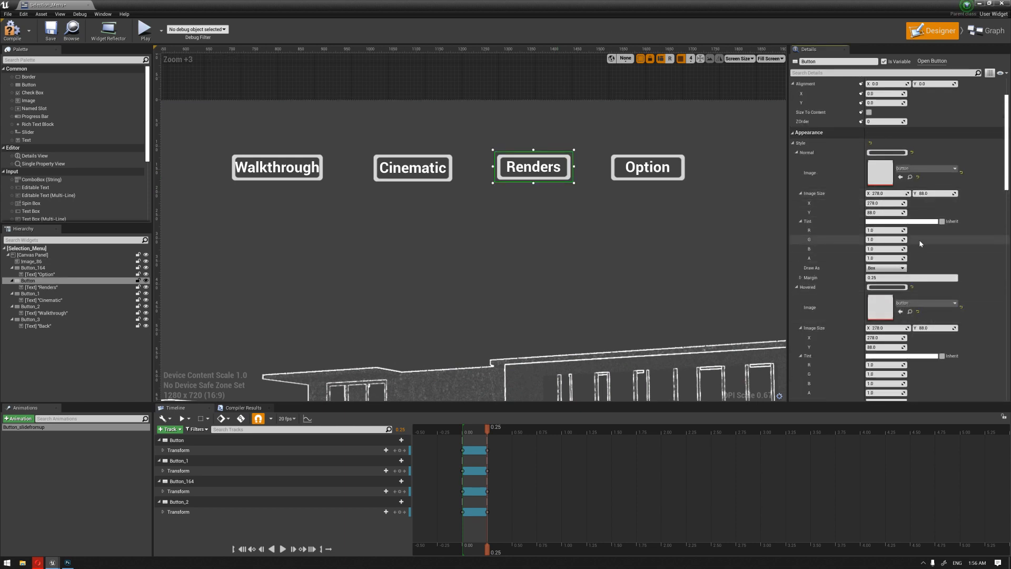
pyautogui.scroll(-3, 918, 239)
pyautogui.click(895, 292)
pyautogui.click(873, 351)
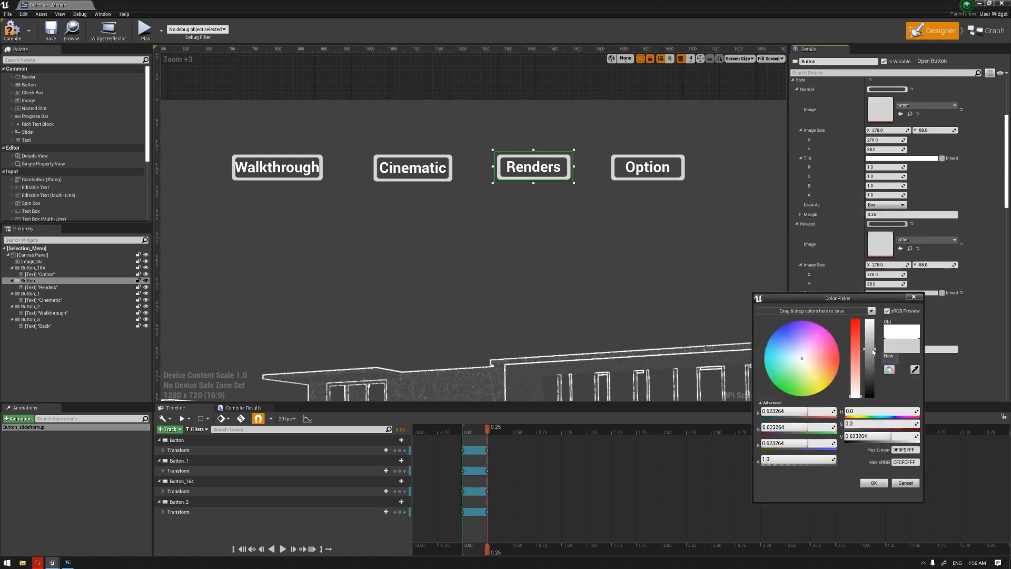
pyautogui.click(871, 484)
# - Give the Renders button's Pressed style the button texture and a grey tint with RGB 0.6875
pyautogui.scroll(-2, 896, 358)
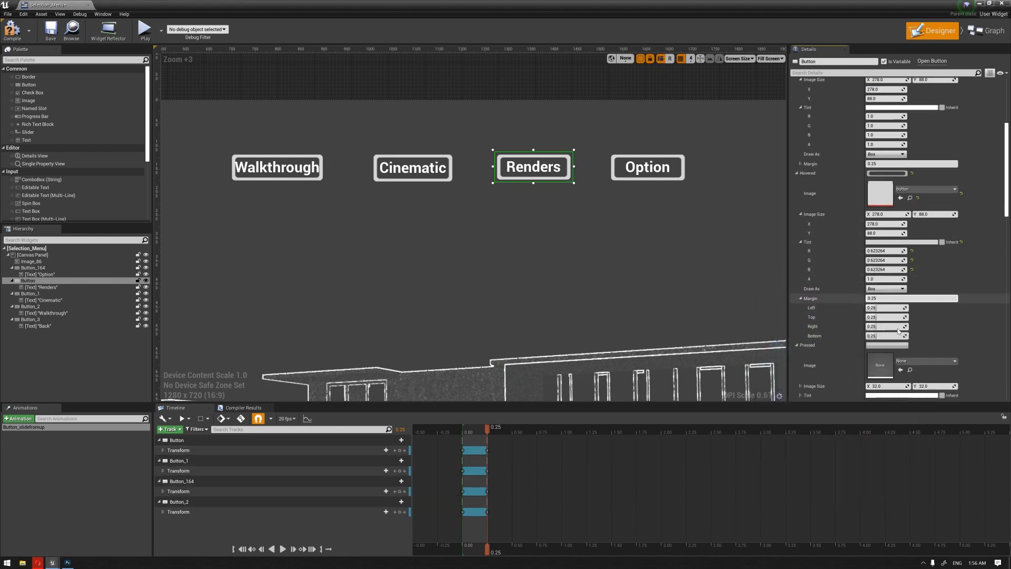
pyautogui.click(901, 370)
pyautogui.scroll(-2, 903, 371)
pyautogui.click(911, 358)
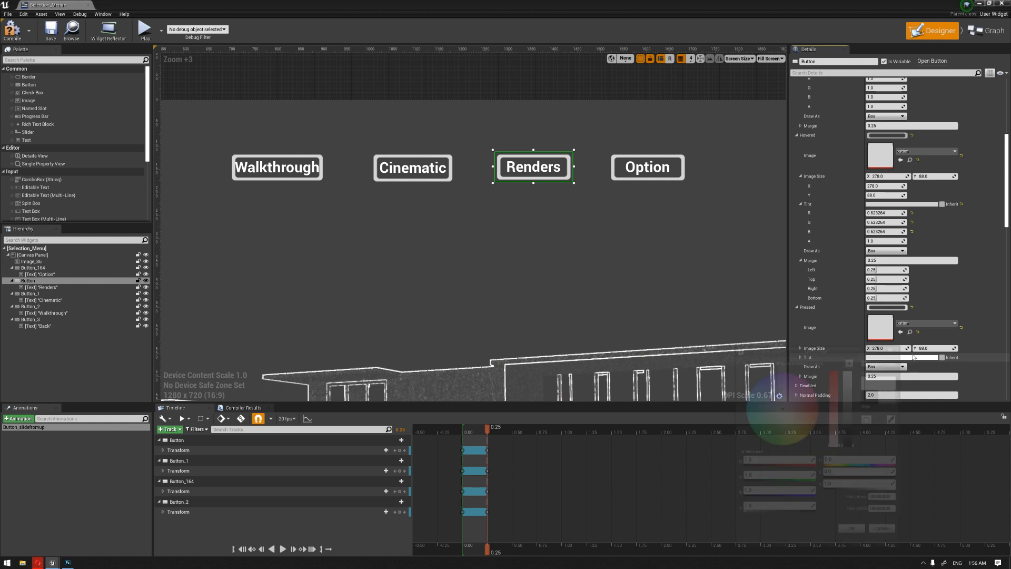
pyautogui.click(852, 396)
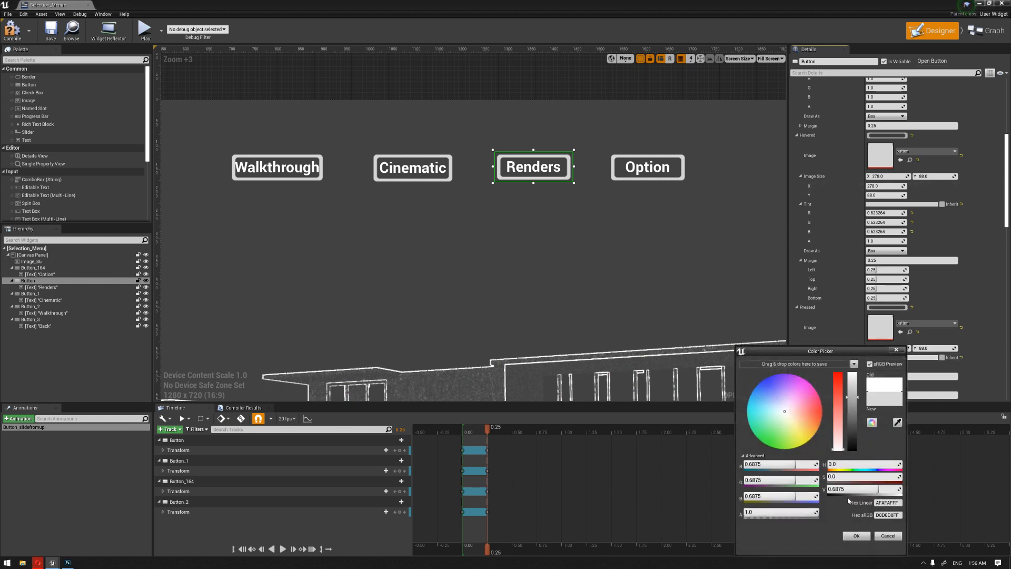
pyautogui.click(855, 536)
# - Give the Cinematic button's Hovered style the button texture and a light grey tint with RGB 0.748264
pyautogui.click(29, 293)
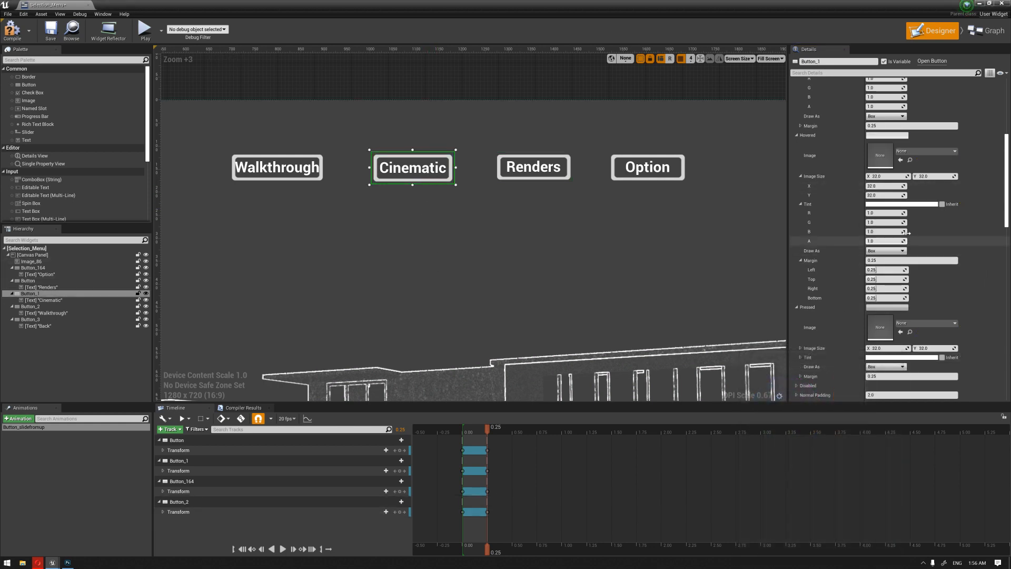
pyautogui.click(900, 159)
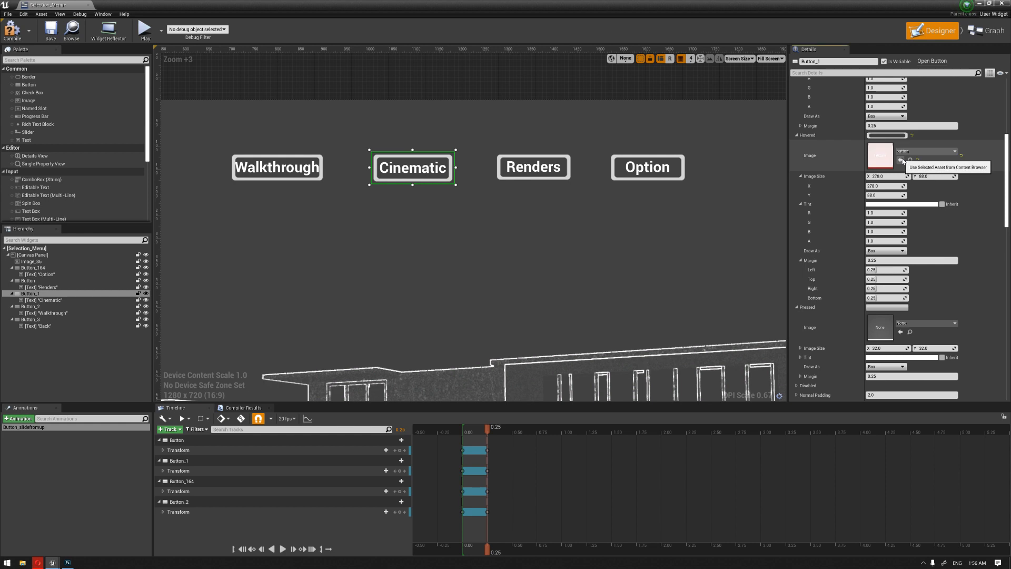
pyautogui.click(912, 204)
pyautogui.click(854, 251)
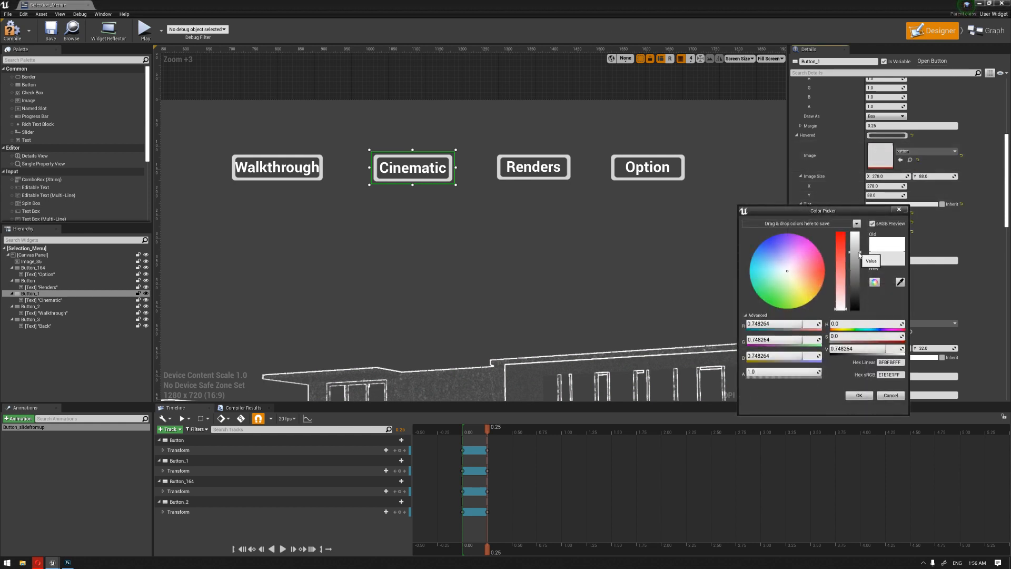
pyautogui.click(861, 396)
# - Assign the button texture as the Cinematic button's Pressed image and darken the Pressed tint to light grey
pyautogui.scroll(-1, 895, 295)
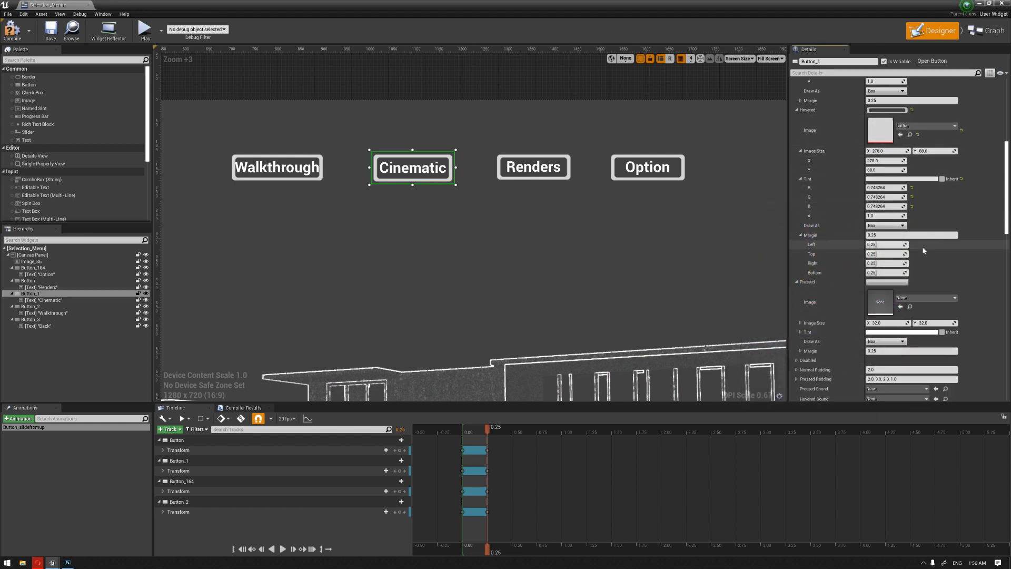
pyautogui.click(901, 307)
pyautogui.click(901, 332)
pyautogui.click(857, 383)
pyautogui.click(860, 523)
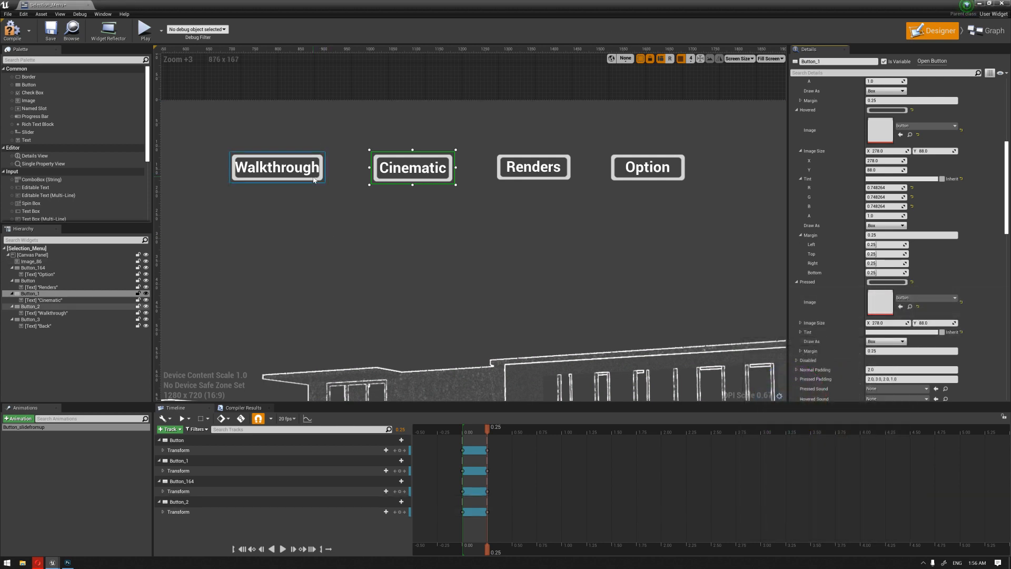
# - Give the Walkthrough button's Hovered style the button texture and a light grey tint with RGB 0.720486
pyautogui.click(30, 306)
pyautogui.scroll(3, 878, 169)
pyautogui.click(900, 173)
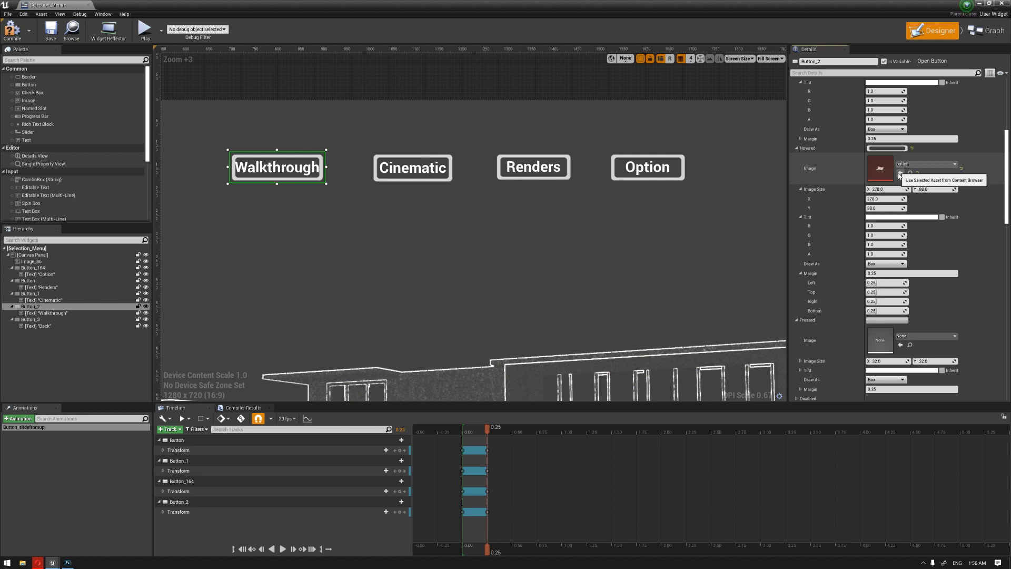
pyautogui.scroll(2, 922, 221)
pyautogui.click(926, 243)
pyautogui.click(869, 291)
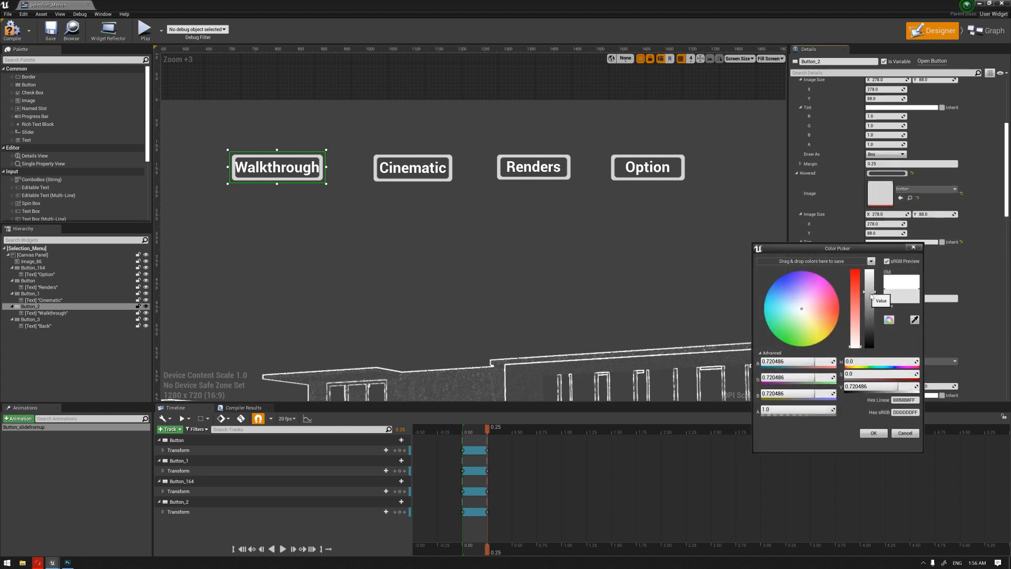
pyautogui.click(874, 433)
# - Assign the button texture as the Walkthrough button's Pressed image and darken the Pressed tint to light grey
pyautogui.scroll(-3, 895, 316)
pyautogui.click(901, 306)
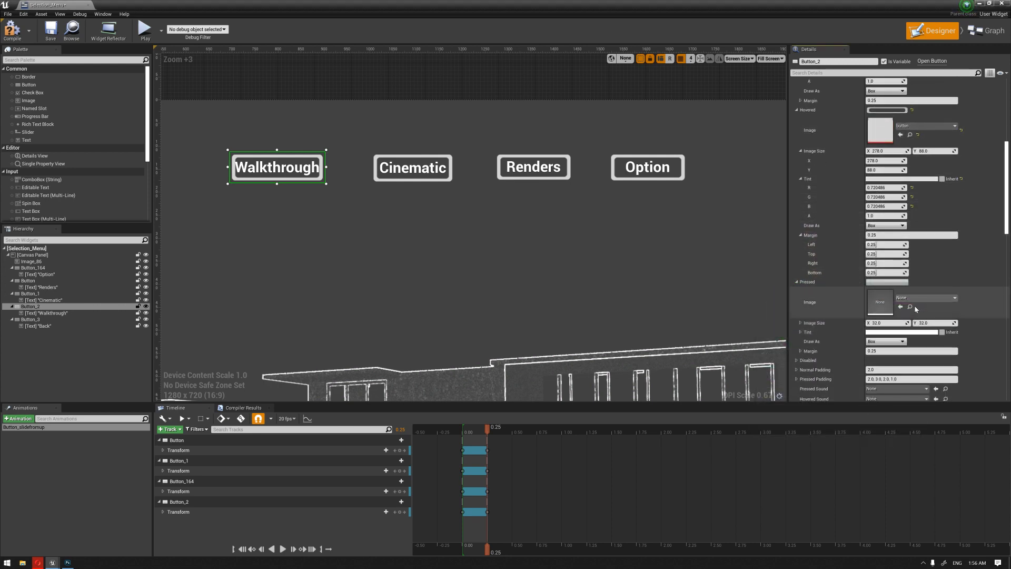
pyautogui.click(906, 333)
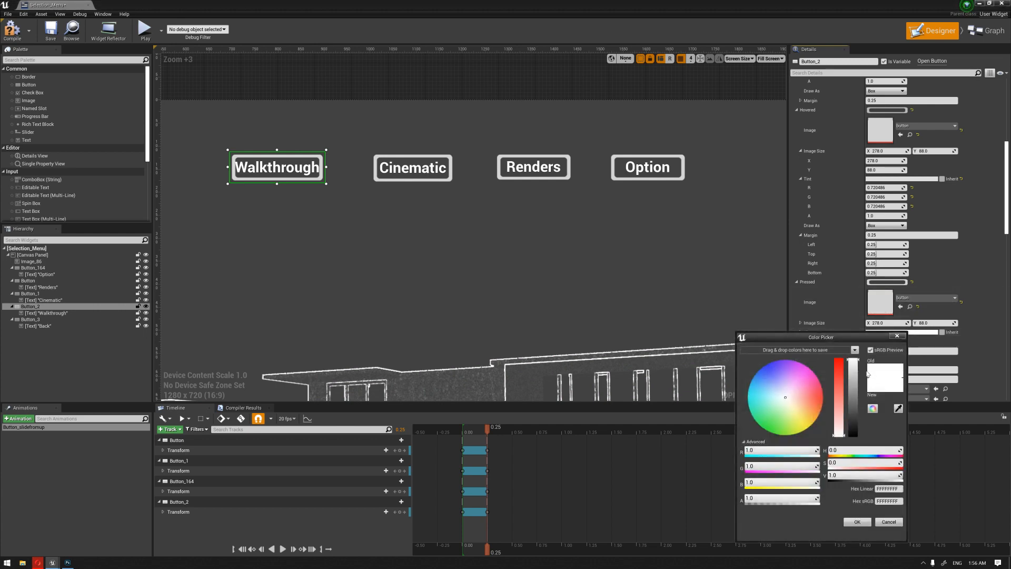
pyautogui.click(854, 386)
pyautogui.click(857, 522)
pyautogui.click(492, 83)
# - Bring the whole menu canvas into view and compile the Selection_Menu widget
pyautogui.scroll(-3, 467, 116)
pyautogui.scroll(-2, 467, 117)
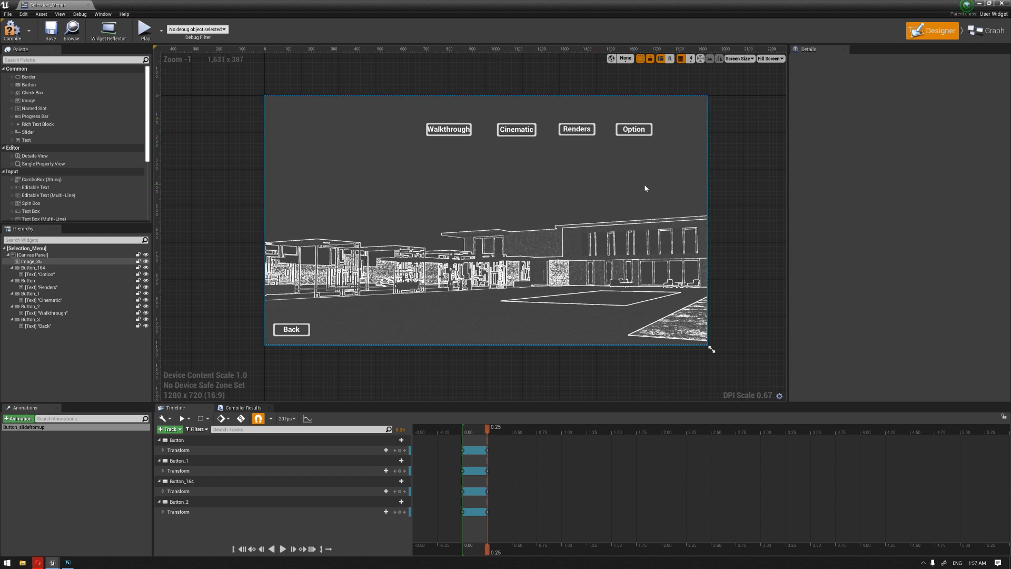
pyautogui.moveTo(646, 186); pyautogui.dragTo(661, 185, button='right')
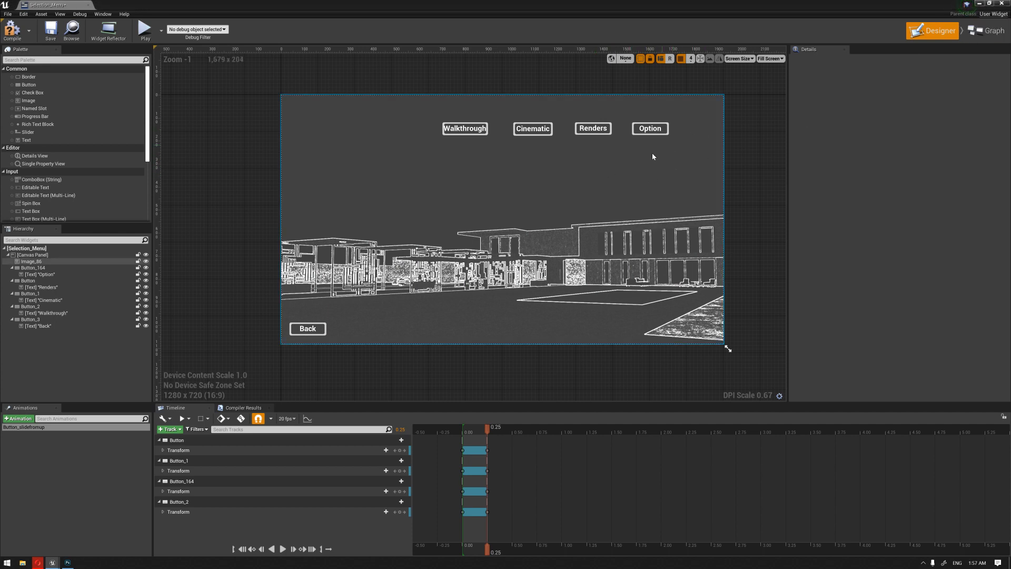
pyautogui.click(11, 33)
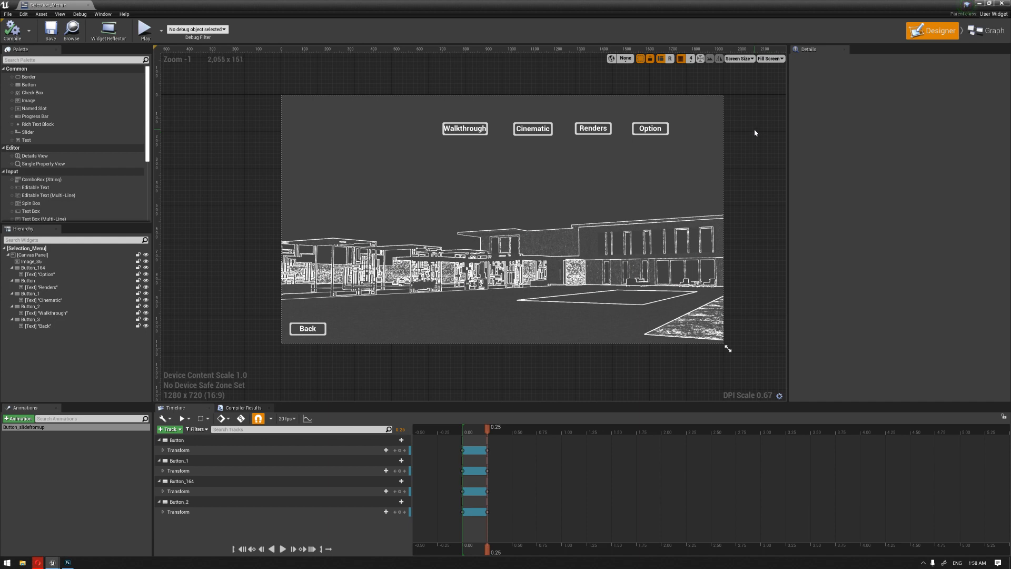
# - Leave the Selection_Menu editor and open the Widget folder of Canopy_Variant_options in the content browser
pyautogui.click(700, 147)
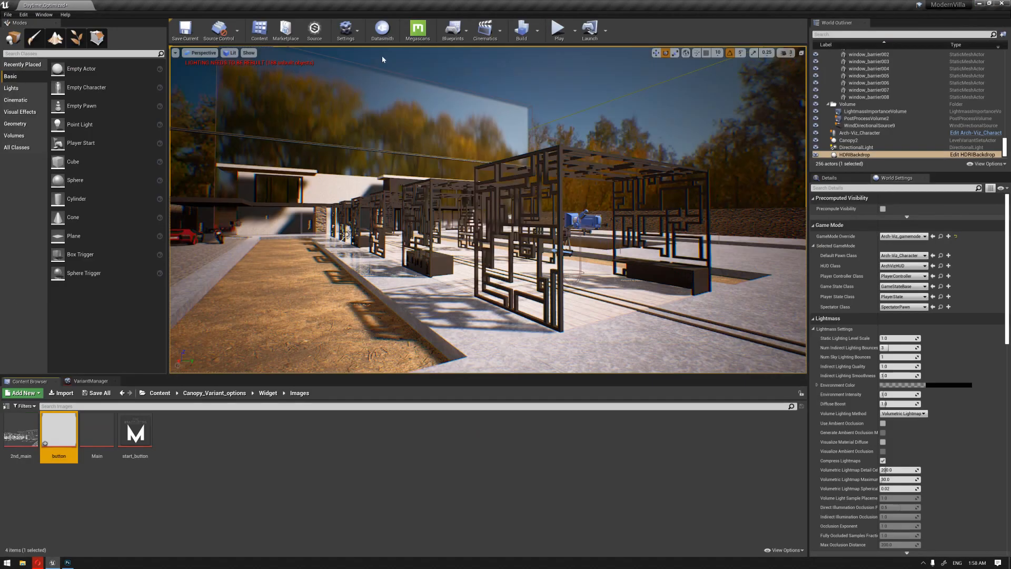
pyautogui.click(215, 476)
pyautogui.click(268, 393)
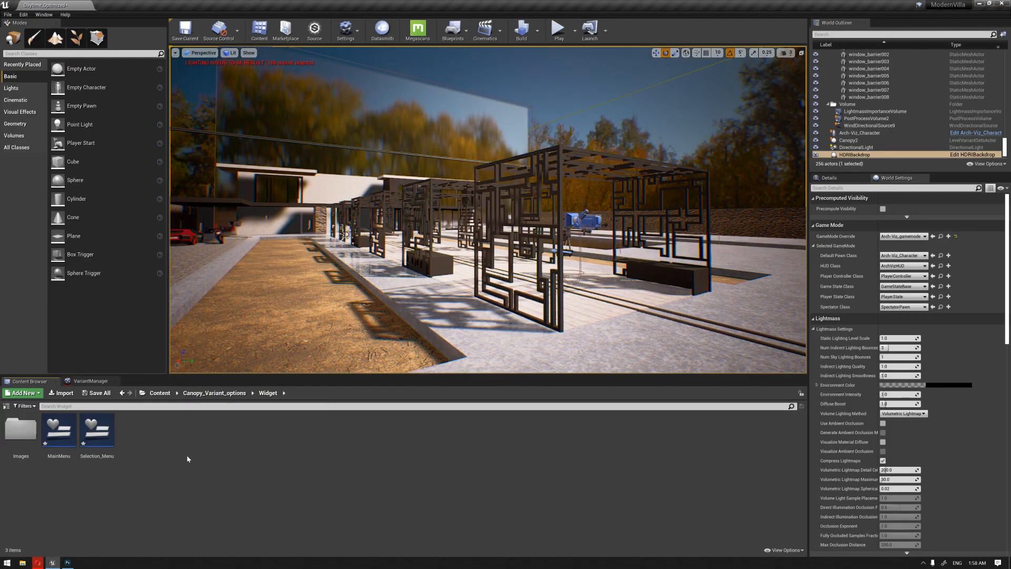
pyautogui.press('w')
pyautogui.moveTo(515, 257); pyautogui.dragTo(489, 255, button='right')
pyautogui.press('d')
pyautogui.press('w')
pyautogui.press('d')
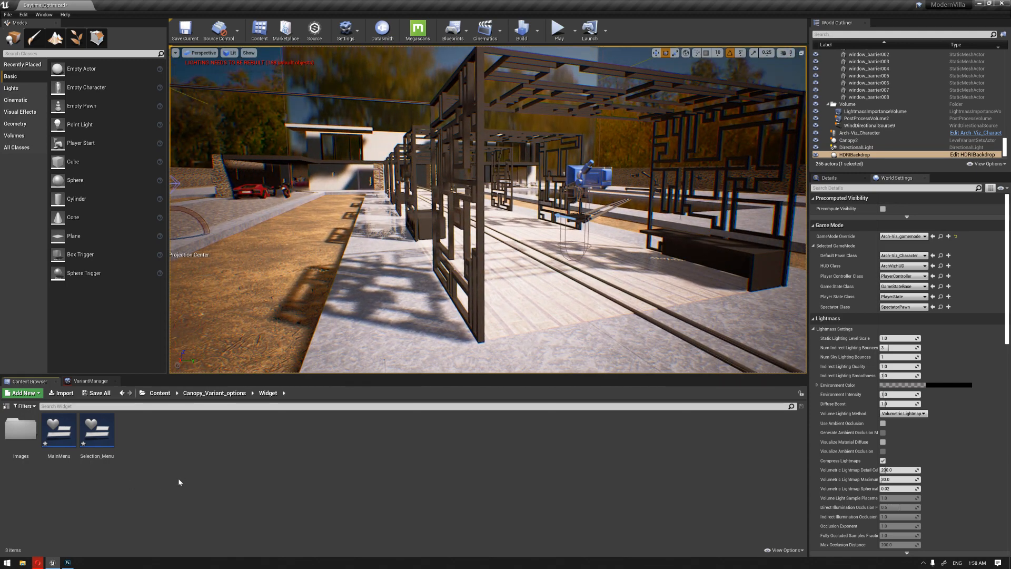
# - Create an Actor-based Blueprint class named Widget_slide in the Widget folder
pyautogui.rightClick(175, 474)
pyautogui.moveTo(203, 471)
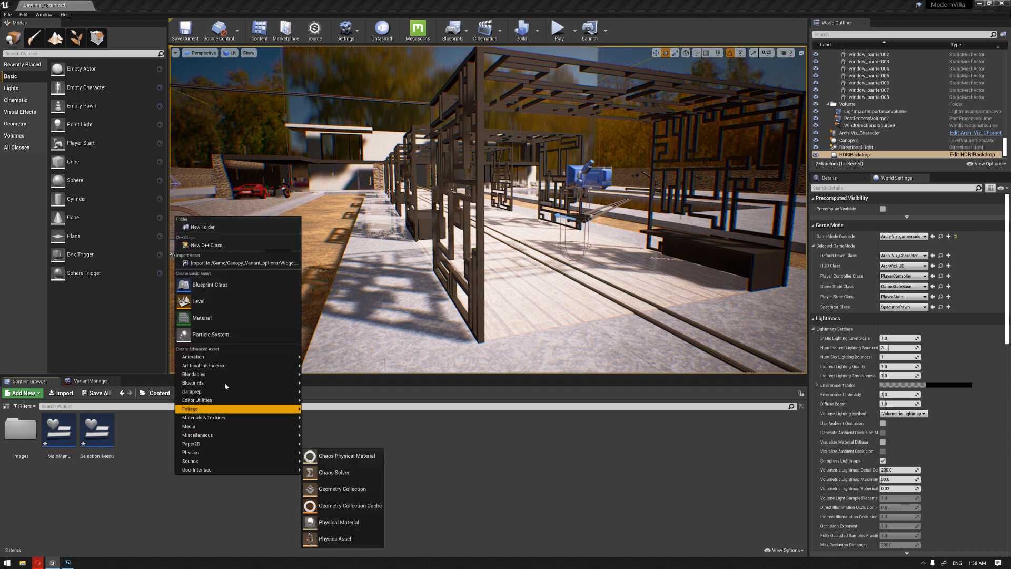
pyautogui.click(210, 284)
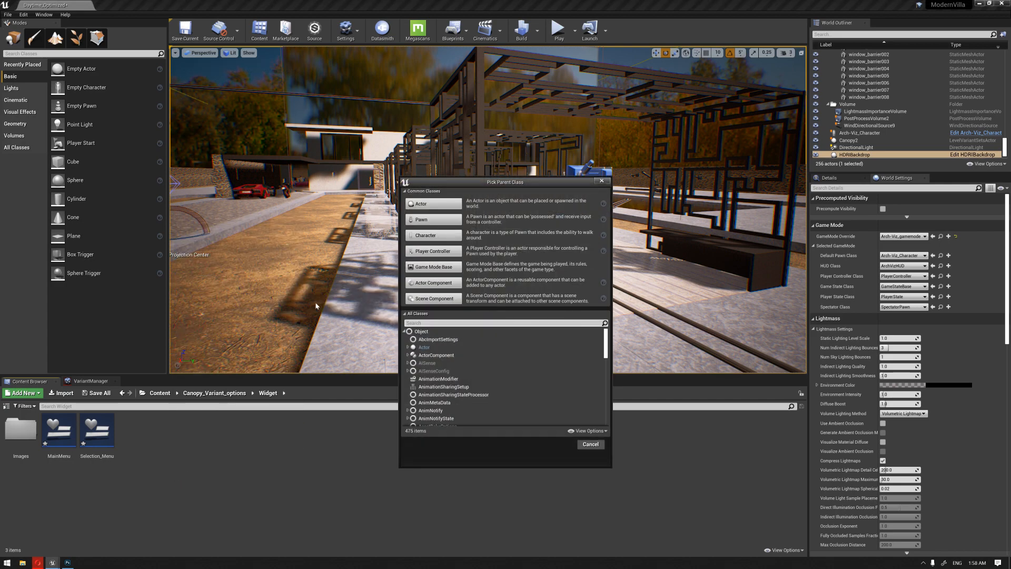
pyautogui.click(434, 204)
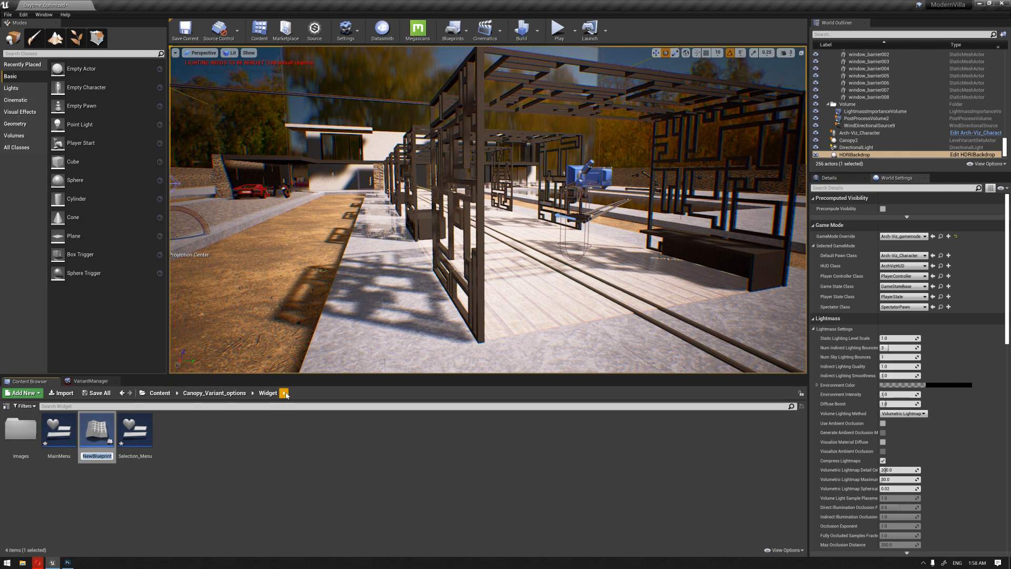
pyautogui.write('Widget_slide')
pyautogui.press('Return')
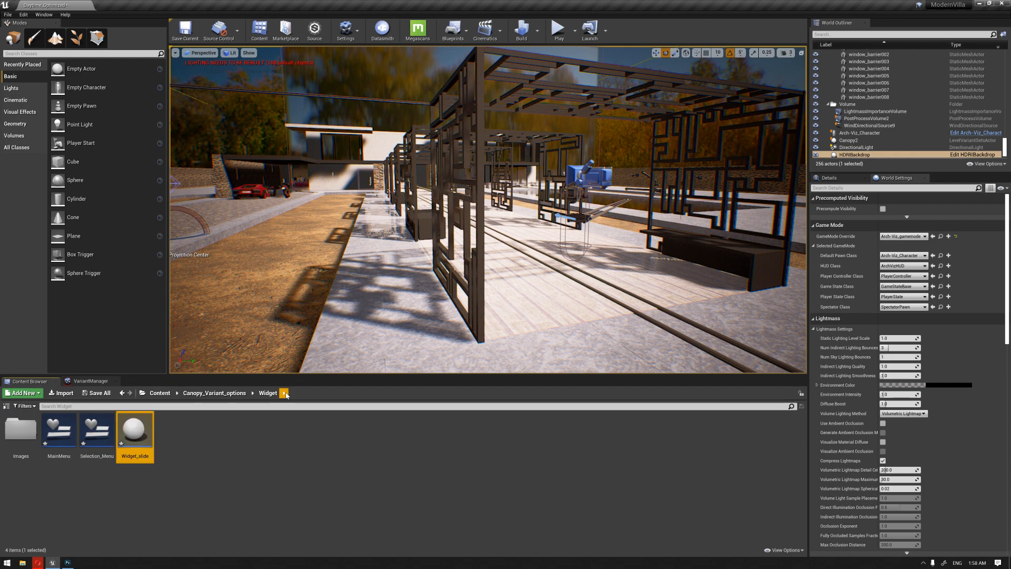
# - Open Widget_slide's Event Graph and add a Create Widget node driven by Event BeginPlay
pyautogui.doubleClick(135, 430)
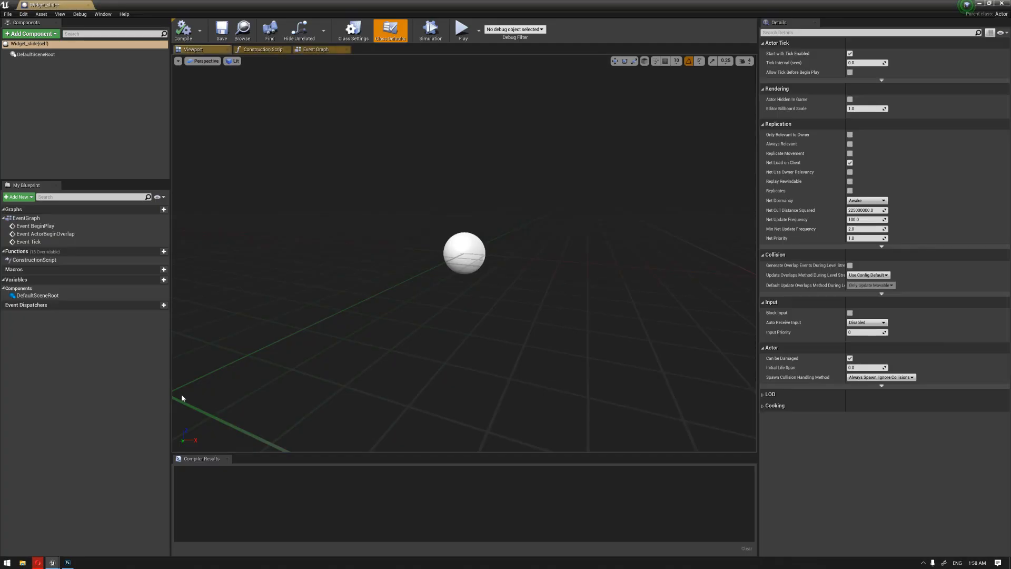
pyautogui.click(319, 50)
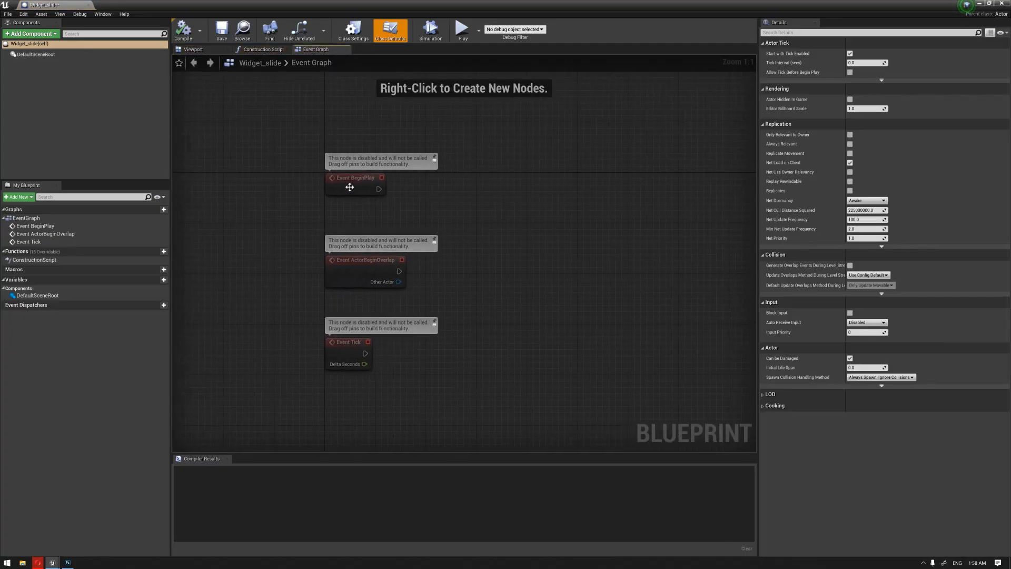
pyautogui.moveTo(378, 198); pyautogui.dragTo(369, 198, button='right')
pyautogui.moveTo(306, 194); pyautogui.dragTo(478, 211)
pyautogui.write('create')
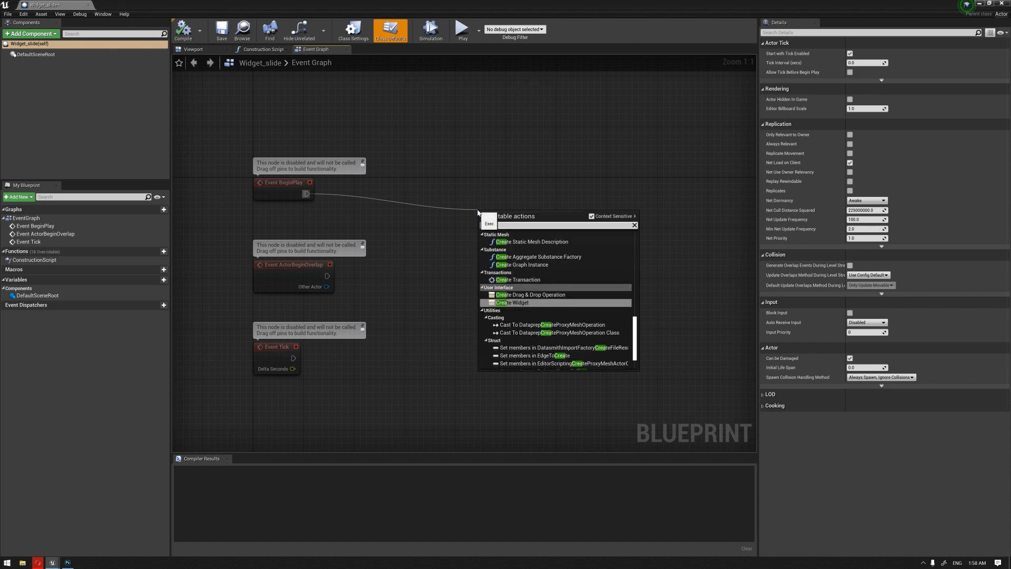
pyautogui.press('Return')
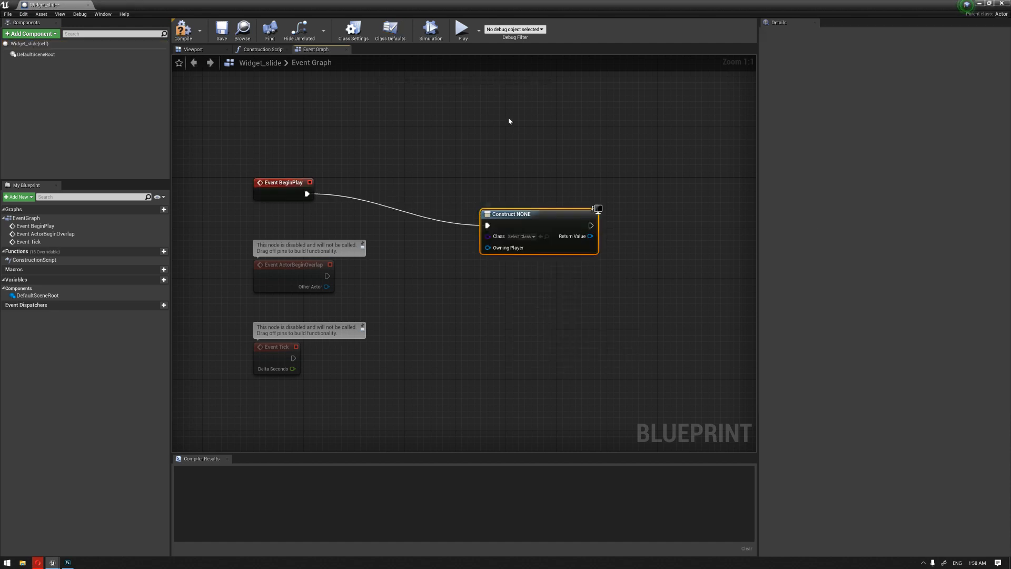
# - Shrink the Widget_slide editor to a floating window and set the Create Widget node's class to MainMenu
pyautogui.doubleClick(531, 5)
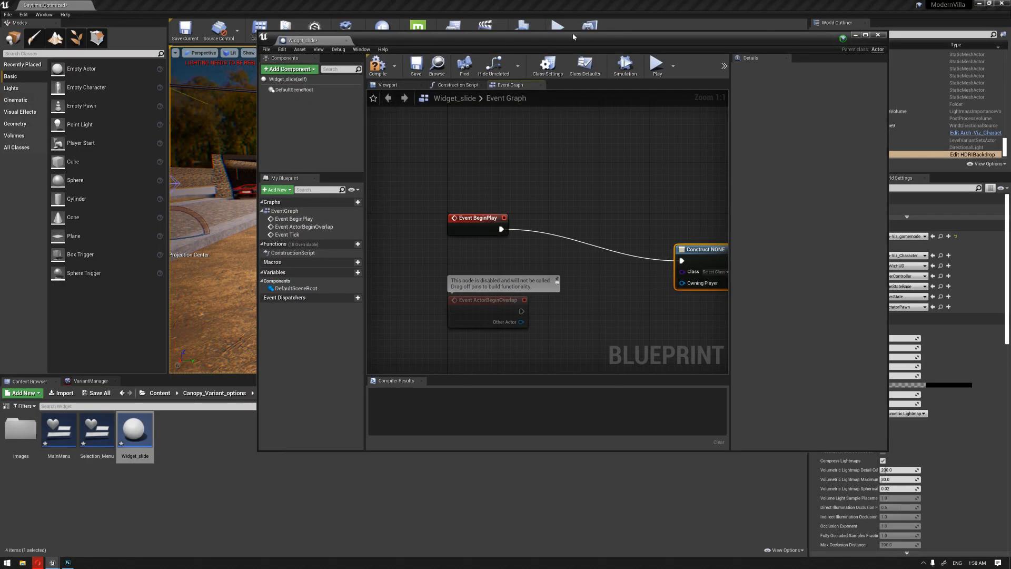
pyautogui.moveTo(594, 226); pyautogui.dragTo(484, 179, button='right')
pyautogui.click(607, 226)
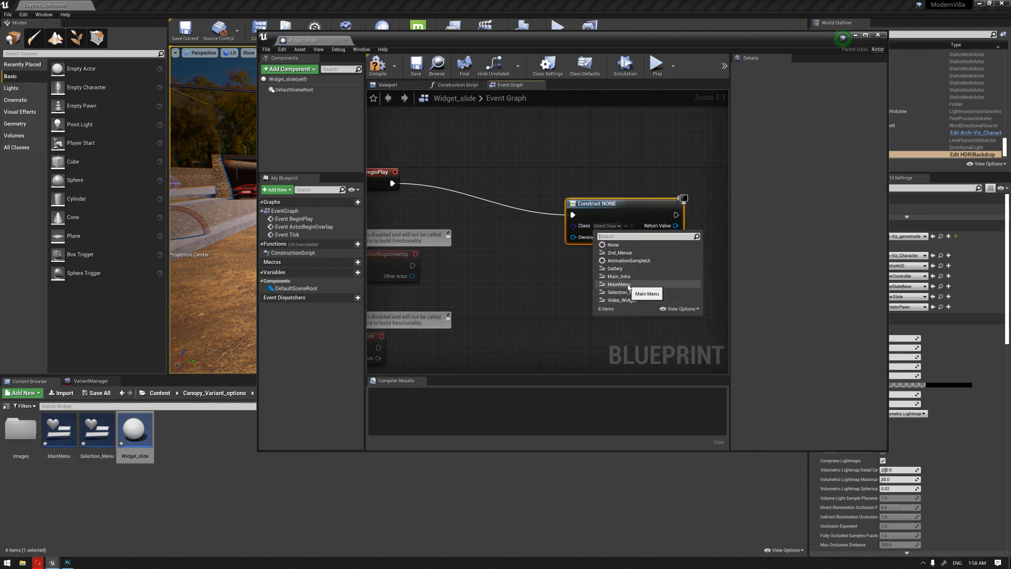
pyautogui.click(627, 287)
# - Add an Add to Viewport node wired to the Create Main Menu Widget's execution output and Return Value, and compile Widget_slide
pyautogui.moveTo(667, 150); pyautogui.dragTo(509, 132, button='right')
pyautogui.moveTo(515, 197); pyautogui.dragTo(668, 198)
pyautogui.write('add to')
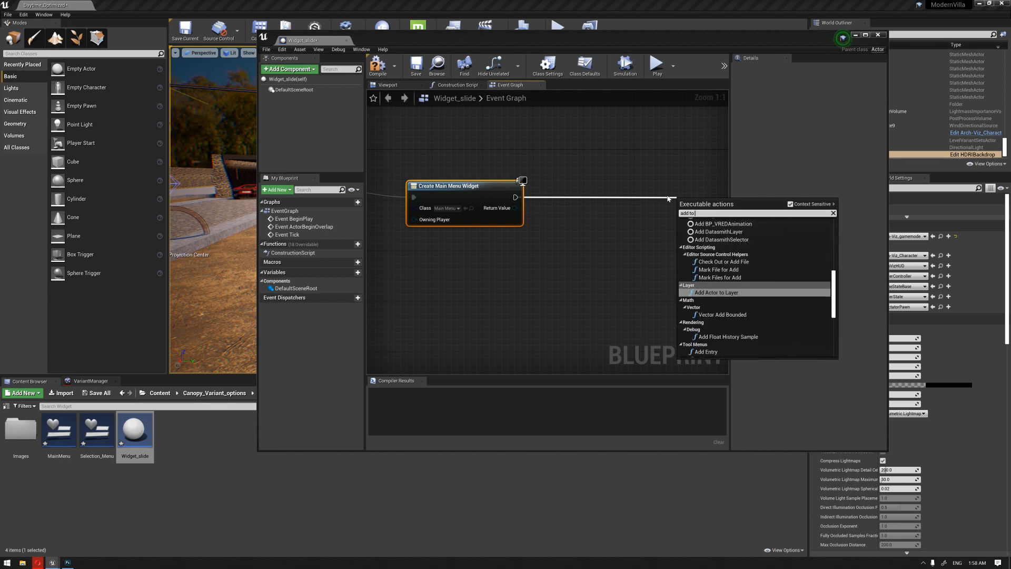
pyautogui.write(' vi')
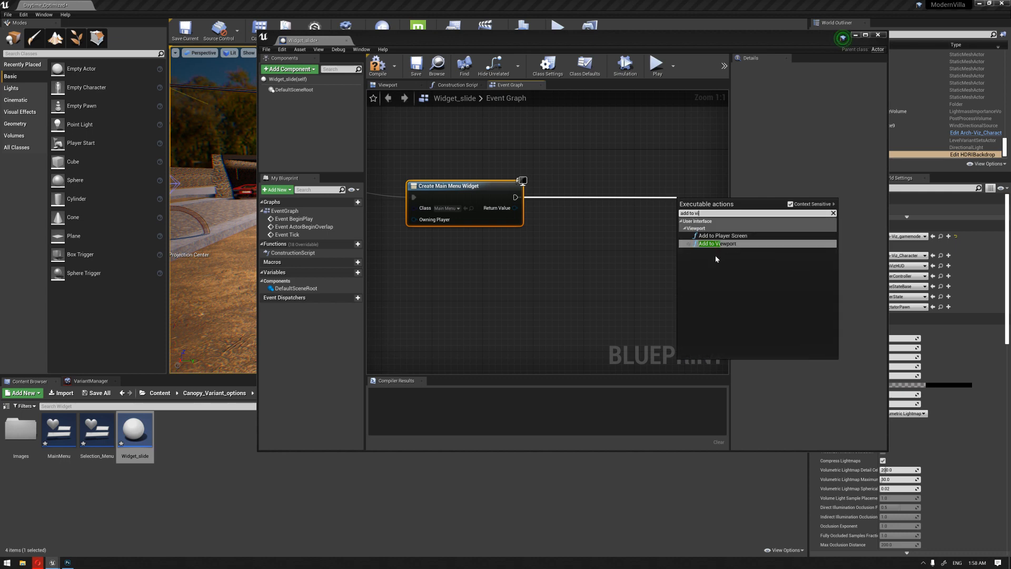
pyautogui.click(719, 246)
pyautogui.moveTo(515, 208); pyautogui.dragTo(692, 237)
pyautogui.press('F7')
pyautogui.click(878, 38)
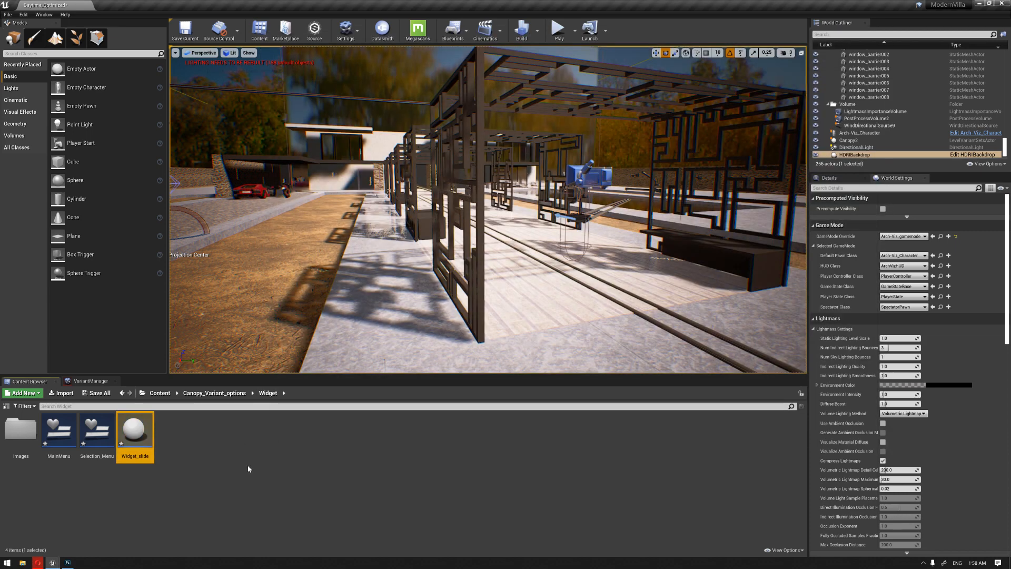
# - Place the Widget_slide actor in the level on the paved floor at the pergola entrance
pyautogui.moveTo(135, 432); pyautogui.dragTo(561, 303)
pyautogui.moveTo(504, 265); pyautogui.dragTo(492, 282, button='right')
pyautogui.press('d')
pyautogui.press('w')
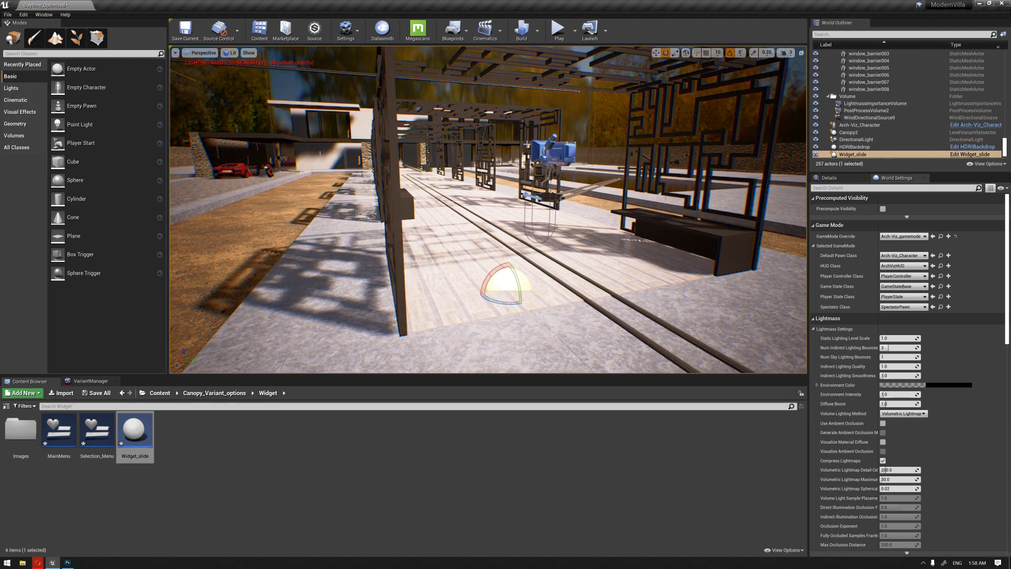
# - Launch the level as a Standalone Game, saving all the listed unsaved content
pyautogui.click(574, 31)
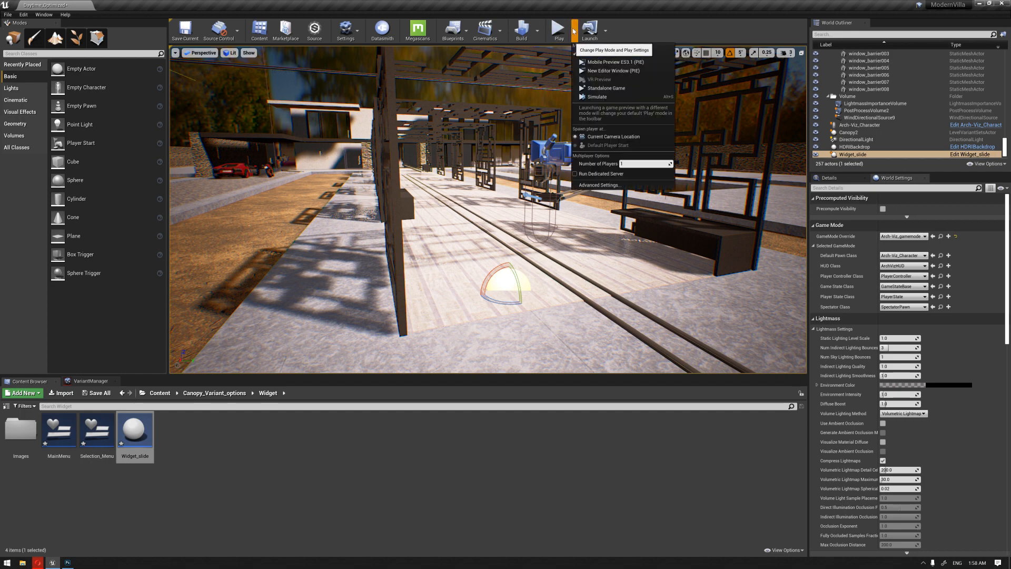
pyautogui.click(605, 88)
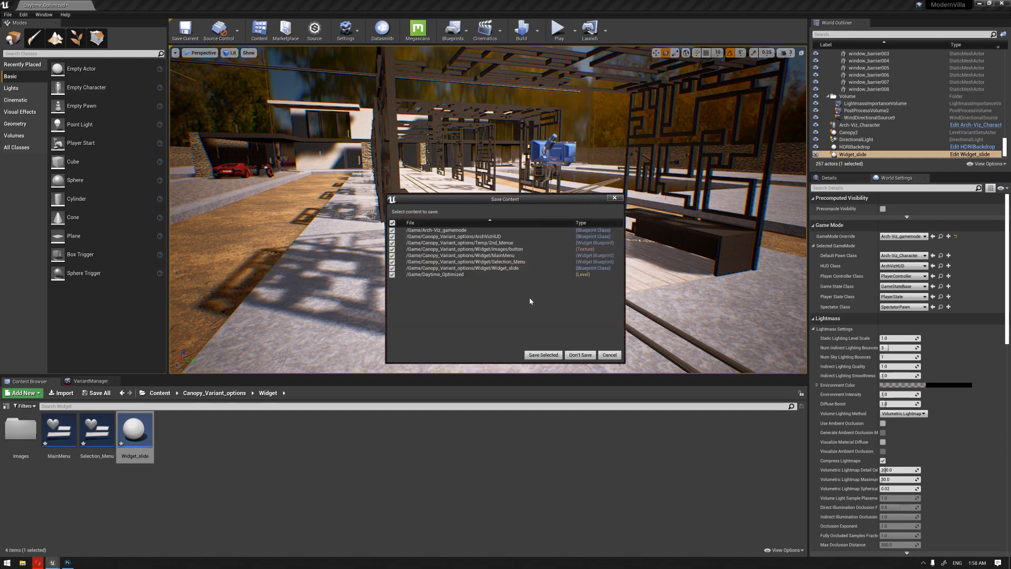
pyautogui.click(543, 355)
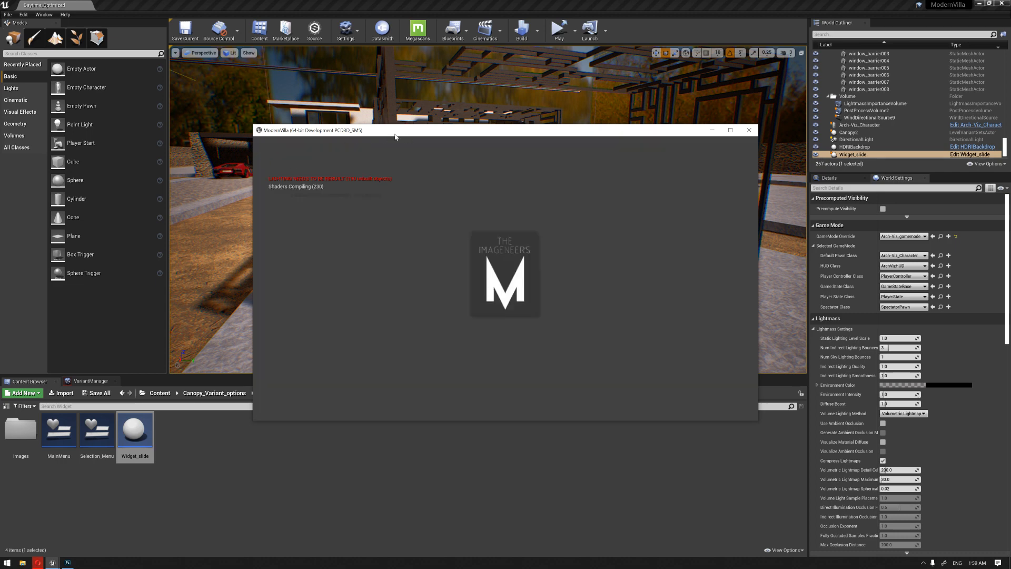
# - Check how the main menu displays in the standalone game at full-screen and reduced window sizes, and close the game
pyautogui.moveTo(395, 135); pyautogui.dragTo(379, 129)
pyautogui.click(715, 124)
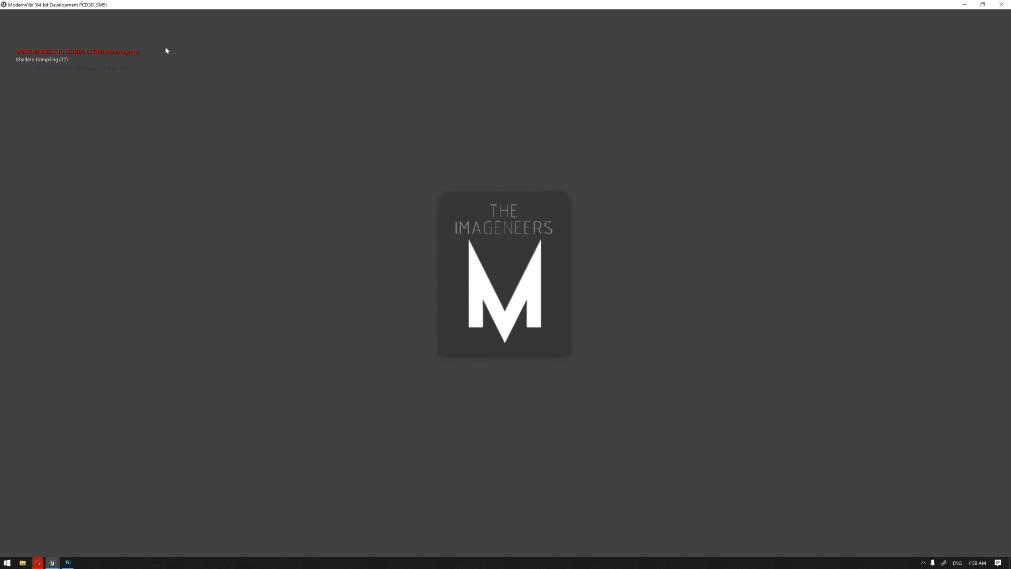
pyautogui.click(982, 4)
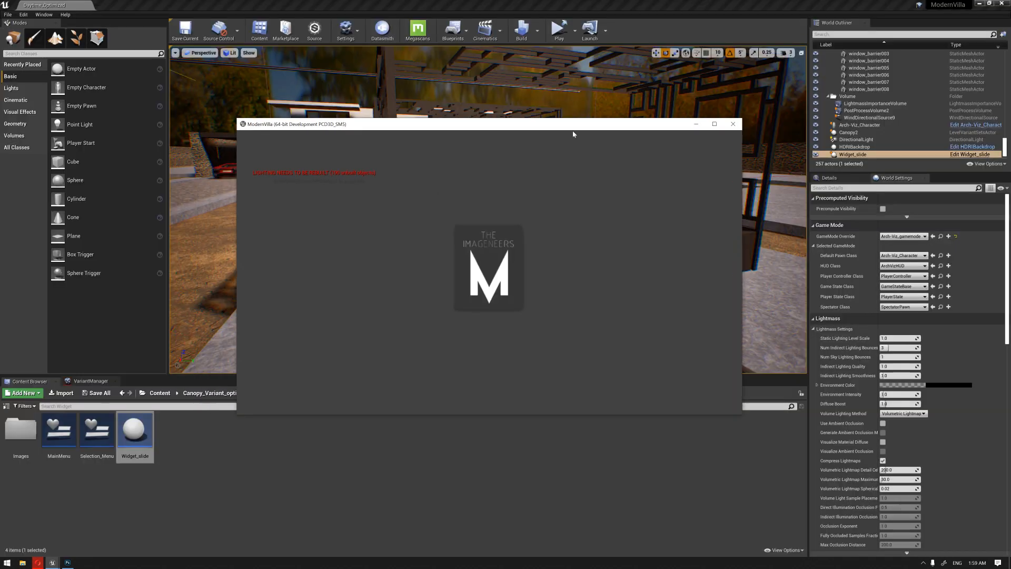
pyautogui.moveTo(525, 140); pyautogui.dragTo(489, 244)
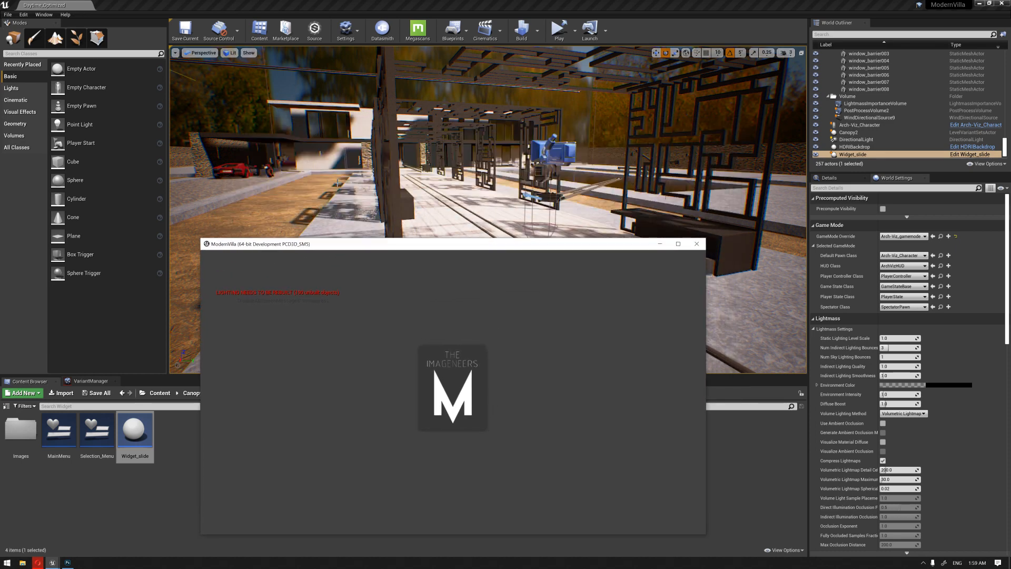
pyautogui.doubleClick(398, 245)
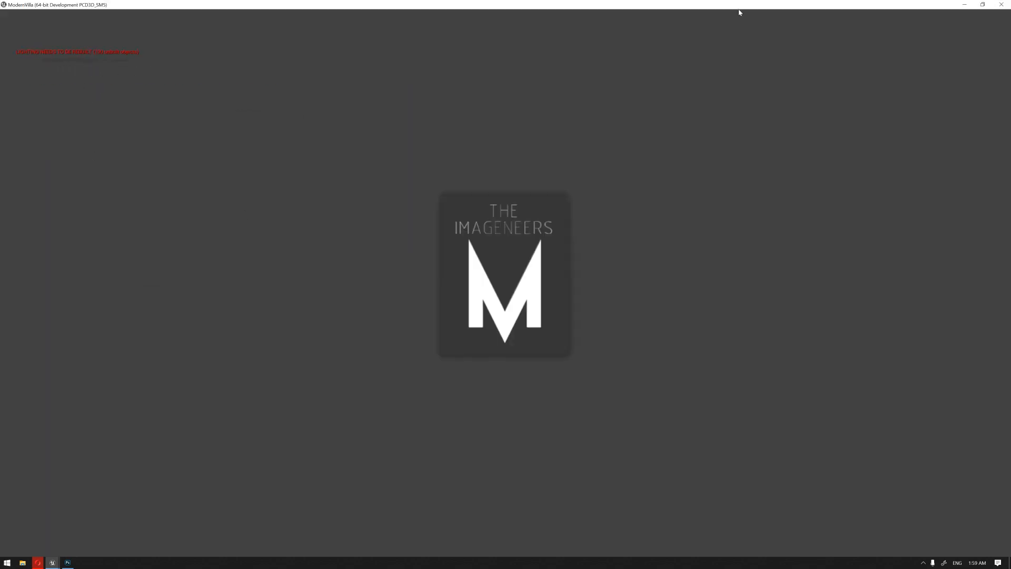
pyautogui.click(983, 4)
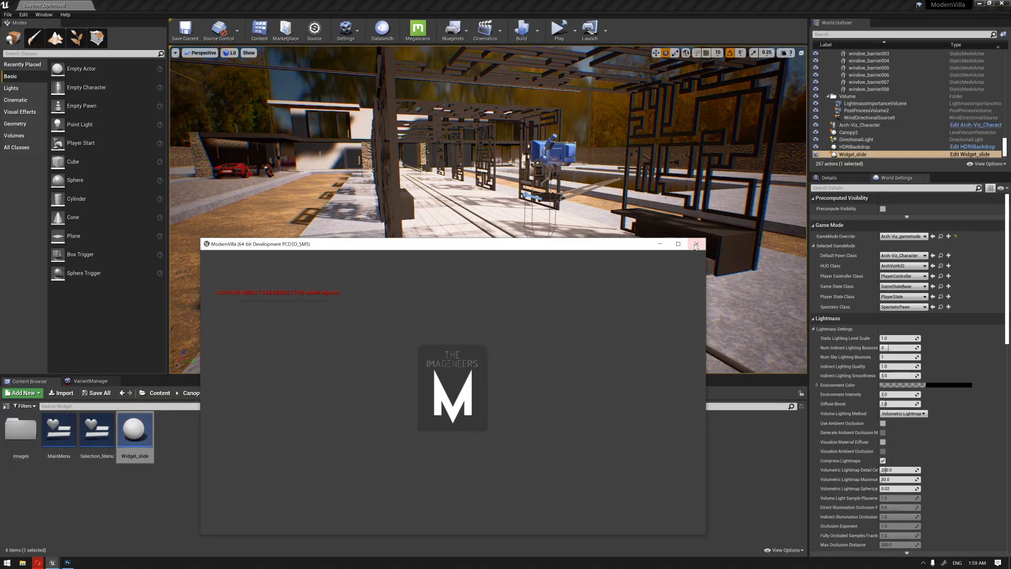
pyautogui.click(696, 246)
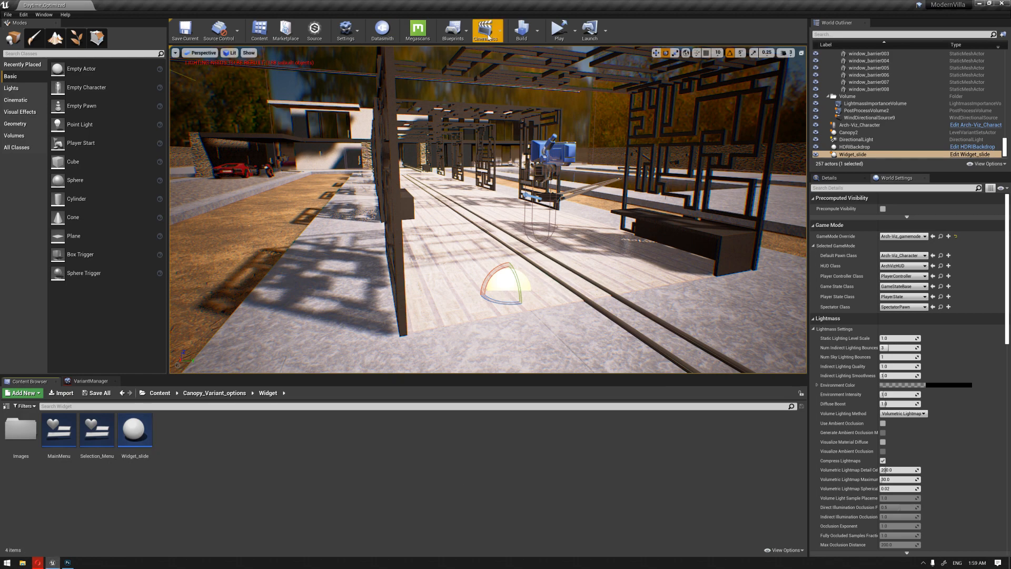
# - Open the level blueprint and insert a Sequence node between Event BeginPlay and the Show Mouse Cursor SET node
pyautogui.click(453, 31)
pyautogui.click(489, 99)
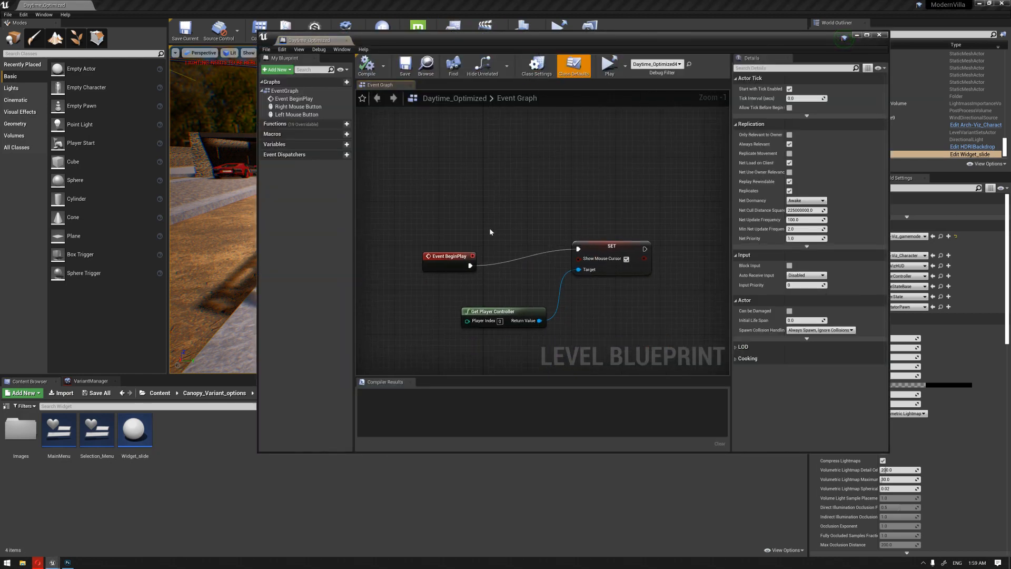
pyautogui.moveTo(480, 189); pyautogui.dragTo(474, 214, button='right')
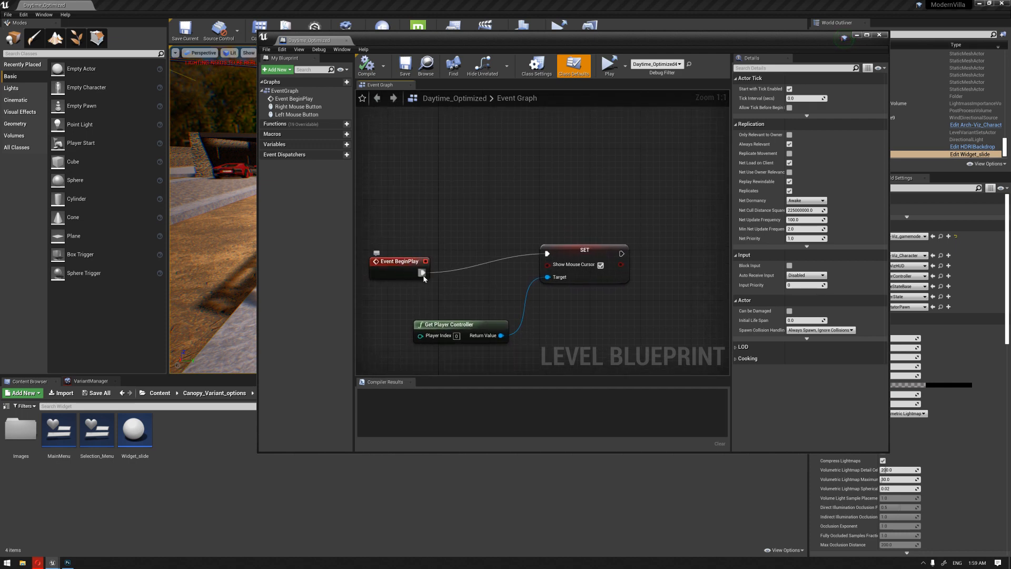
pyautogui.moveTo(423, 273); pyautogui.dragTo(485, 211)
pyautogui.write('sequence')
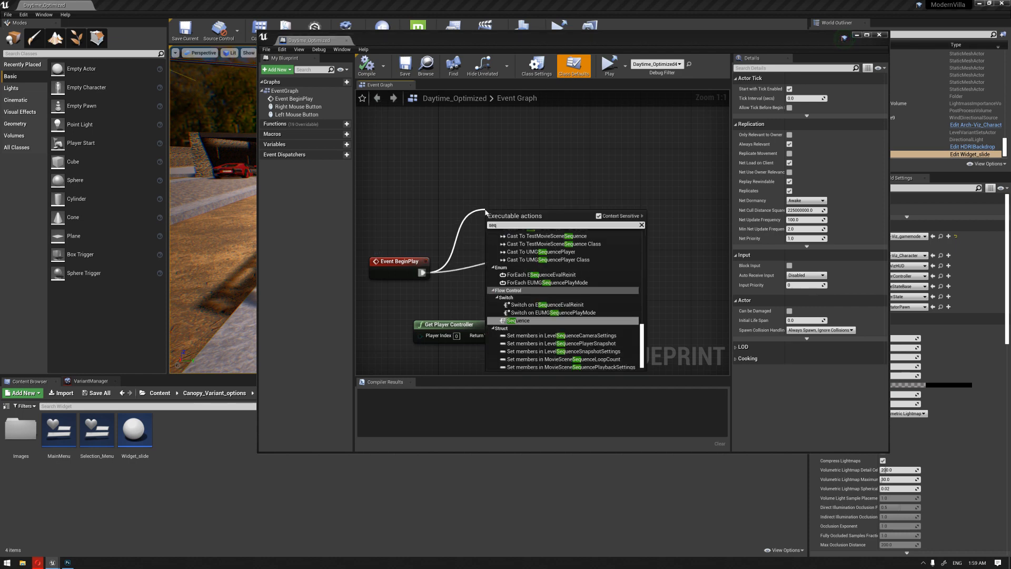
pyautogui.click(528, 311)
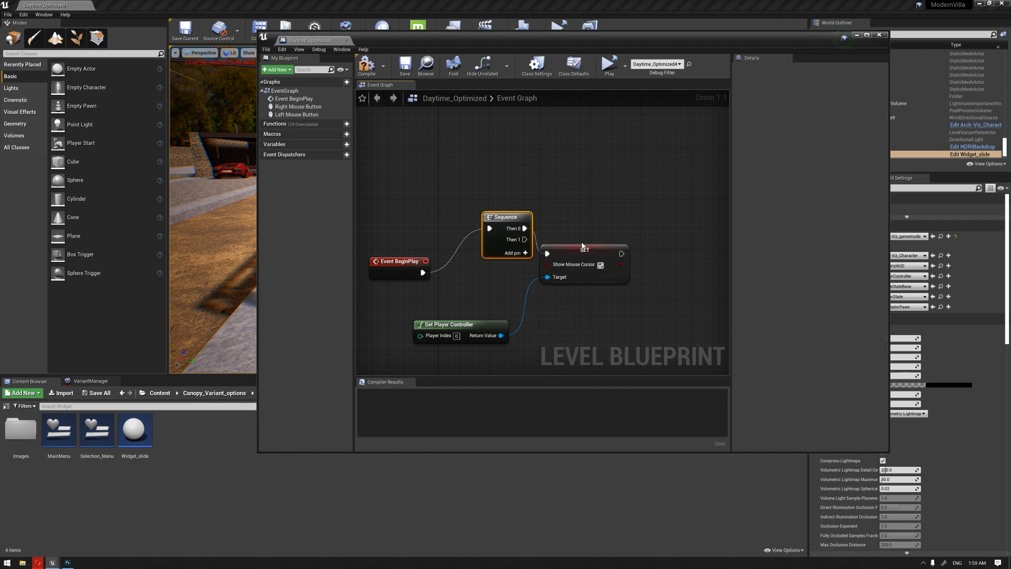
pyautogui.moveTo(582, 246); pyautogui.dragTo(626, 258)
pyautogui.moveTo(497, 225); pyautogui.dragTo(484, 256)
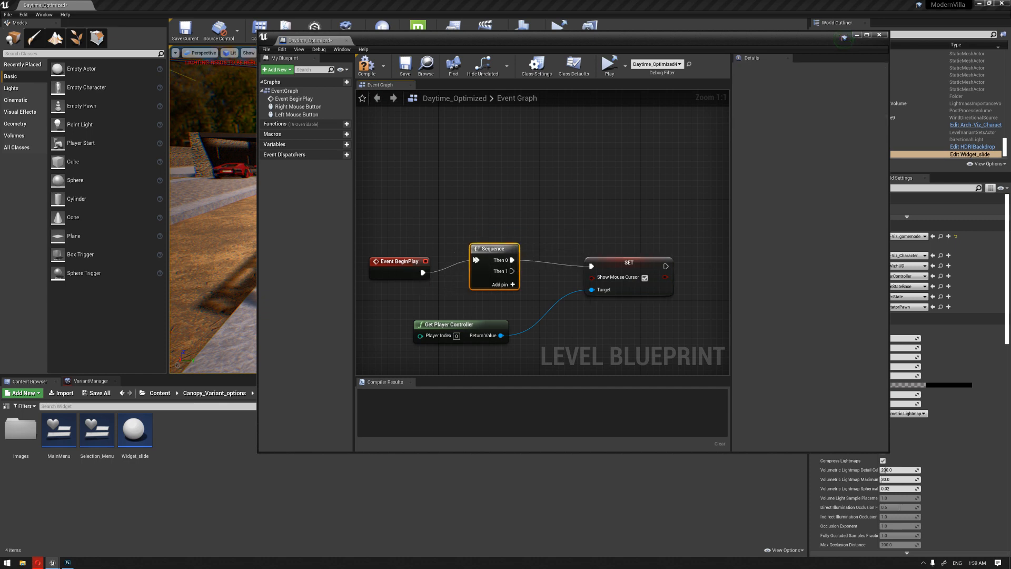
# - Rewire the Show Mouse Cursor SET node so that it runs from the Sequence's Then 1 output instead of Then 0
pyautogui.moveTo(512, 271); pyautogui.dragTo(591, 266)
pyautogui.keyDown('alt'); pyautogui.click(590, 266); pyautogui.keyUp('alt')
pyautogui.click(573, 230)
pyautogui.moveTo(512, 271); pyautogui.dragTo(591, 266)
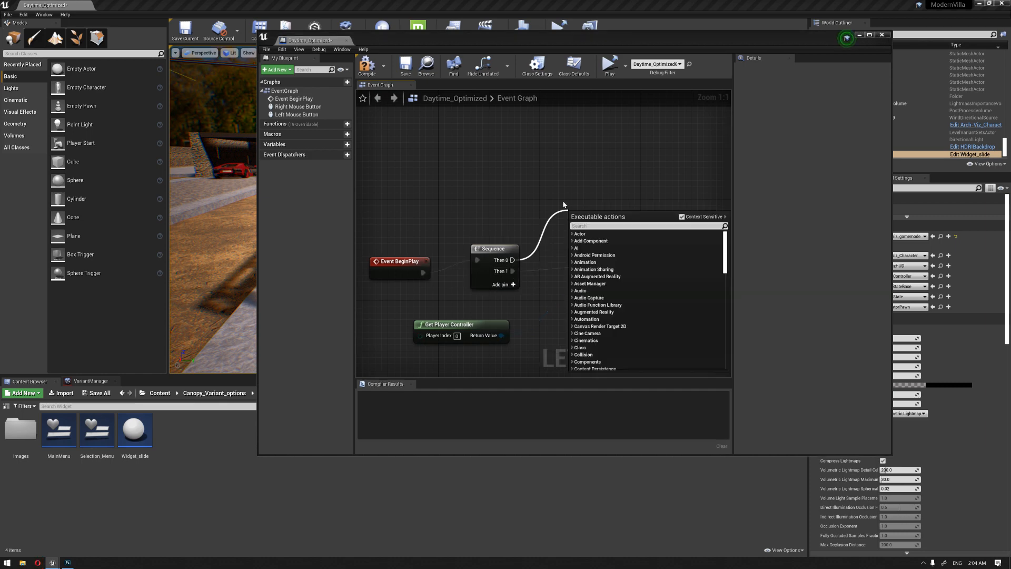
pyautogui.press('Escape')
# - Add an Execute Console Command node from the Sequence's Then 0 output and place it above the SET node
pyautogui.moveTo(512, 260); pyautogui.dragTo(563, 211)
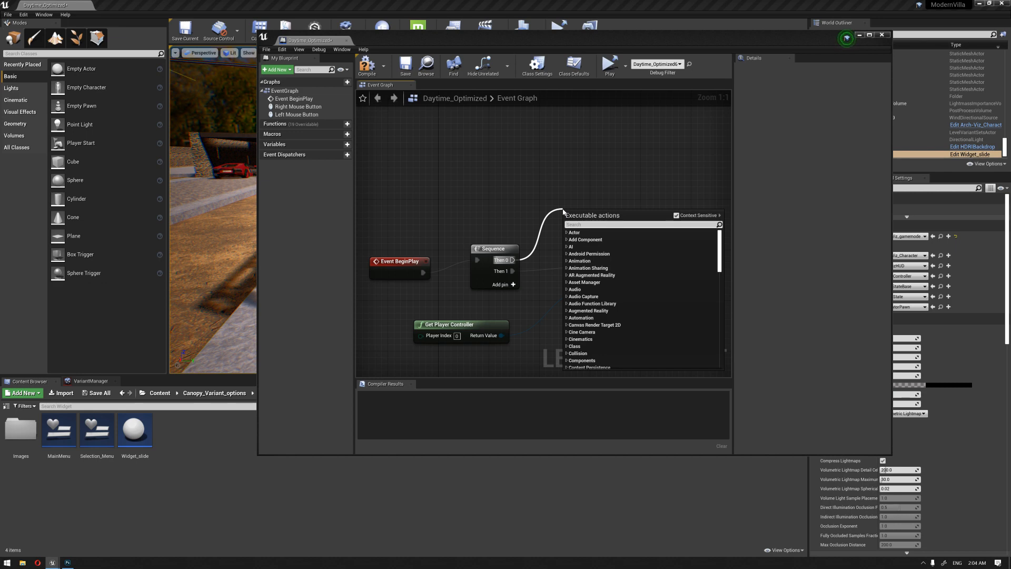
pyautogui.write('conso')
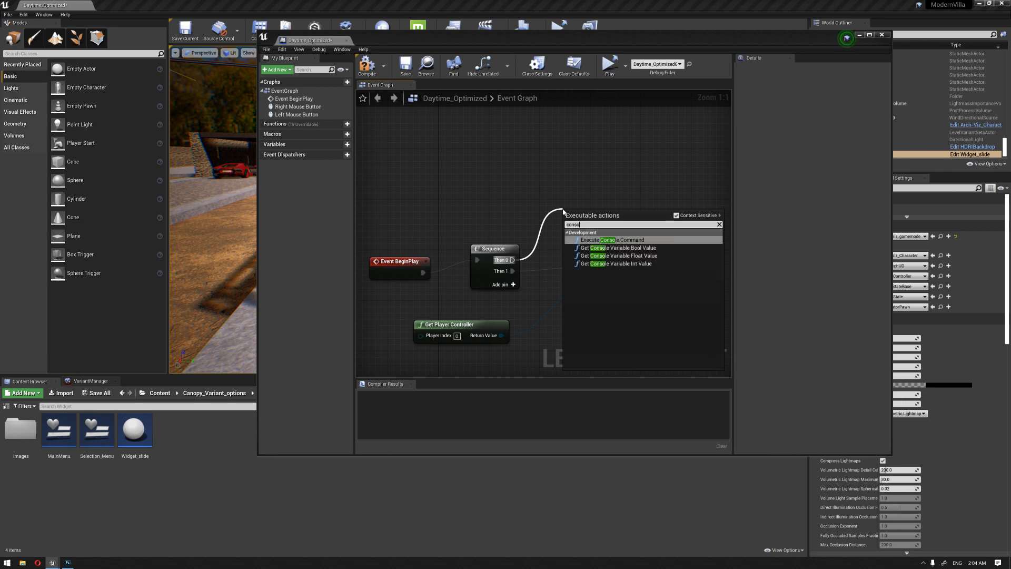
pyautogui.click(611, 240)
pyautogui.moveTo(595, 218); pyautogui.dragTo(583, 172)
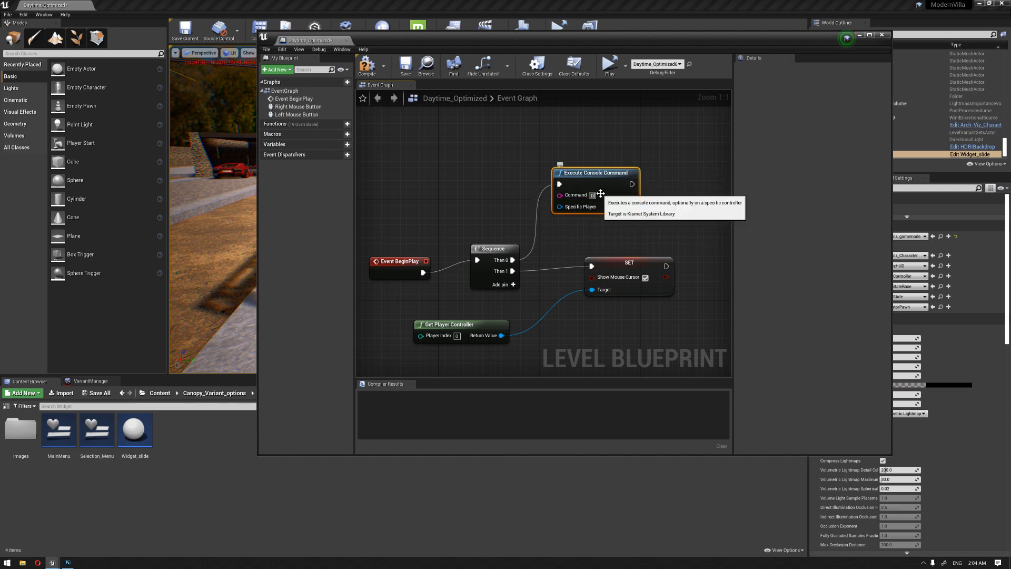
# - Set the Execute Console Command node's command to DisableAllScreenMessages, compile the level blueprint and close it
pyautogui.click(601, 195)
pyautogui.write('DisableAllScreenMessages')
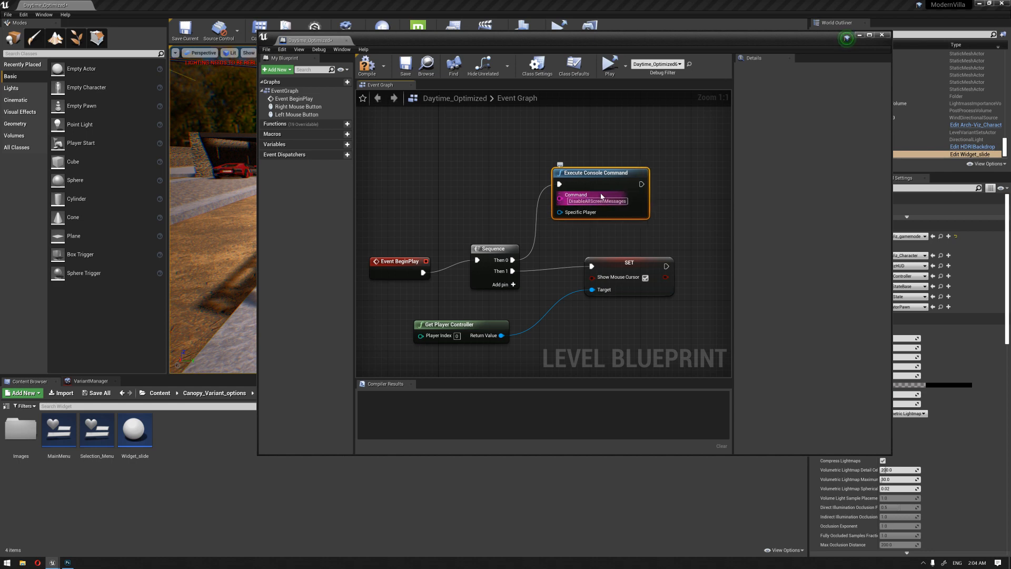
pyautogui.click(369, 68)
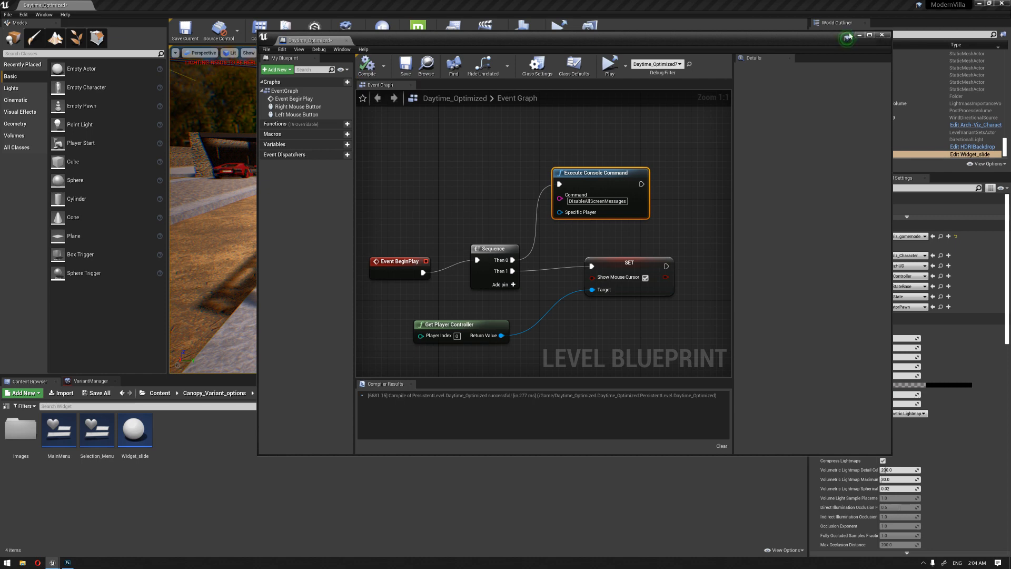
pyautogui.click(882, 35)
# - Save the Daytime_Optimized level, check the main menu in the standalone game, and close the game
pyautogui.click(559, 29)
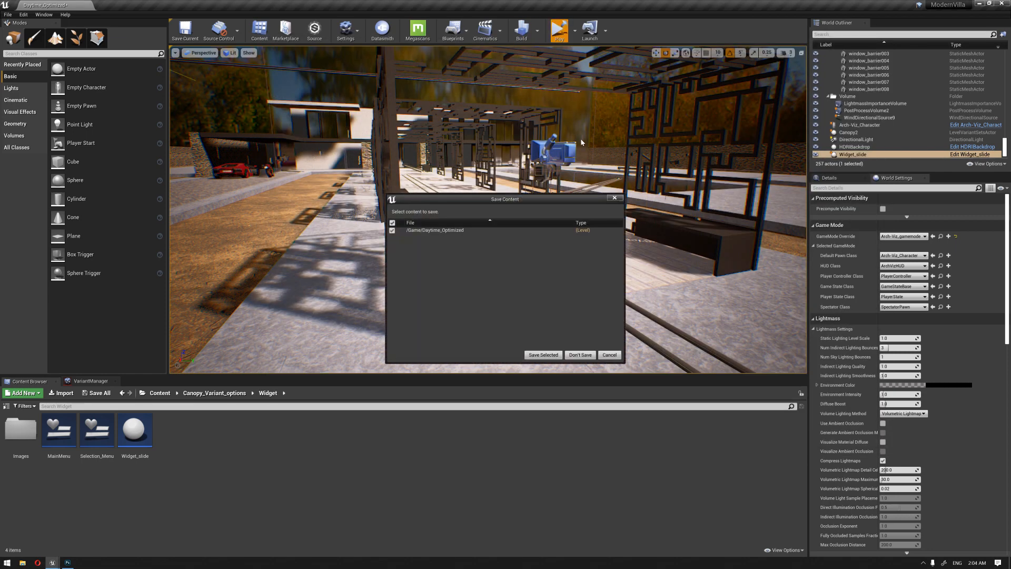
pyautogui.click(542, 354)
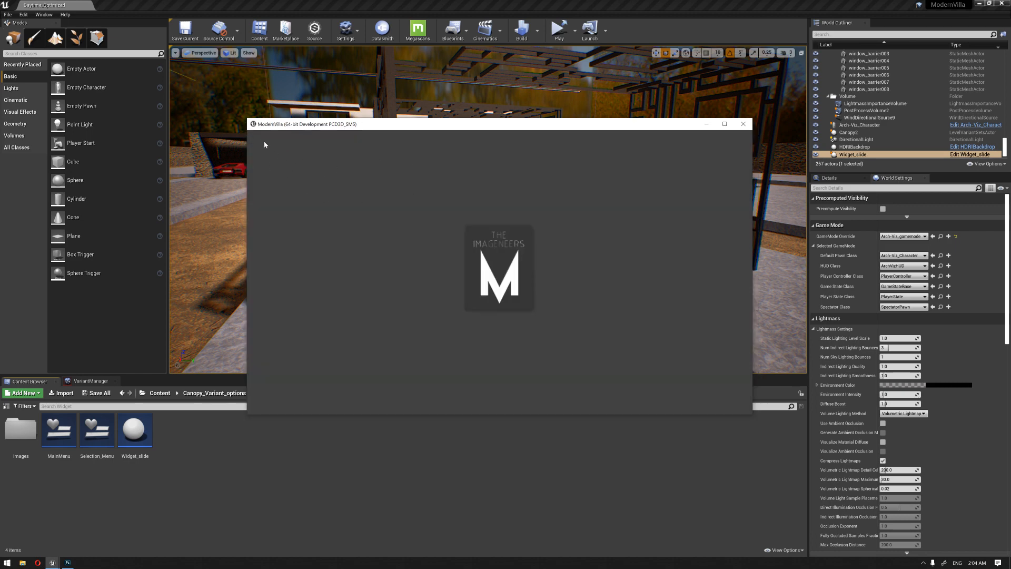
pyautogui.click(743, 124)
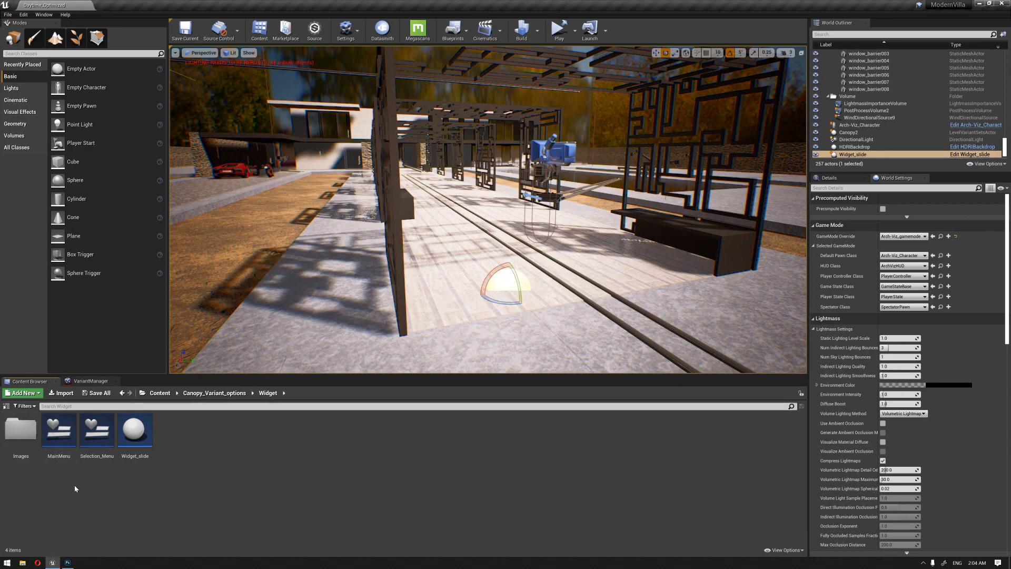
# - Open the MainMenu widget and add an On Clicked event for the central logo button
pyautogui.doubleClick(59, 429)
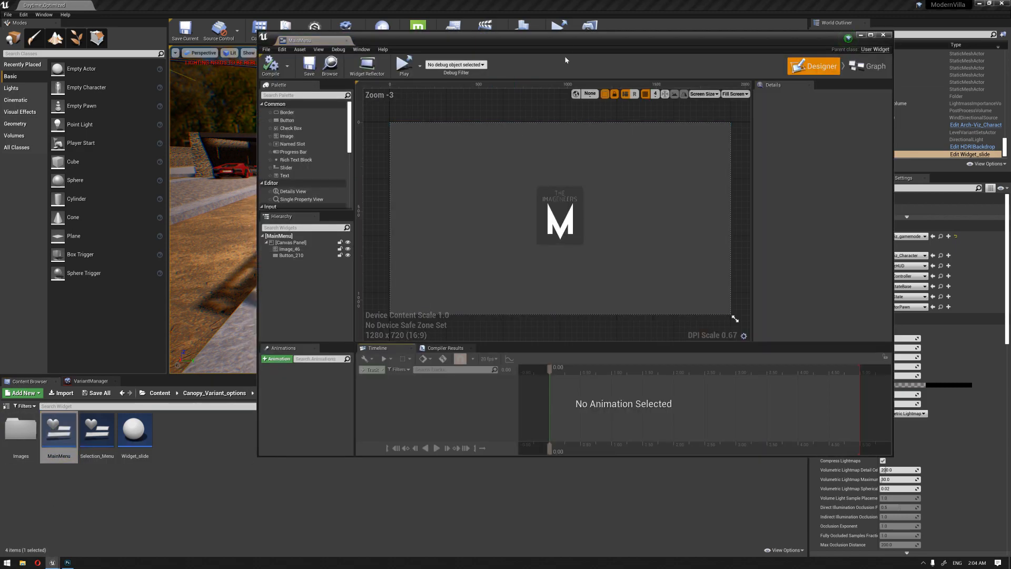
pyautogui.doubleClick(570, 40)
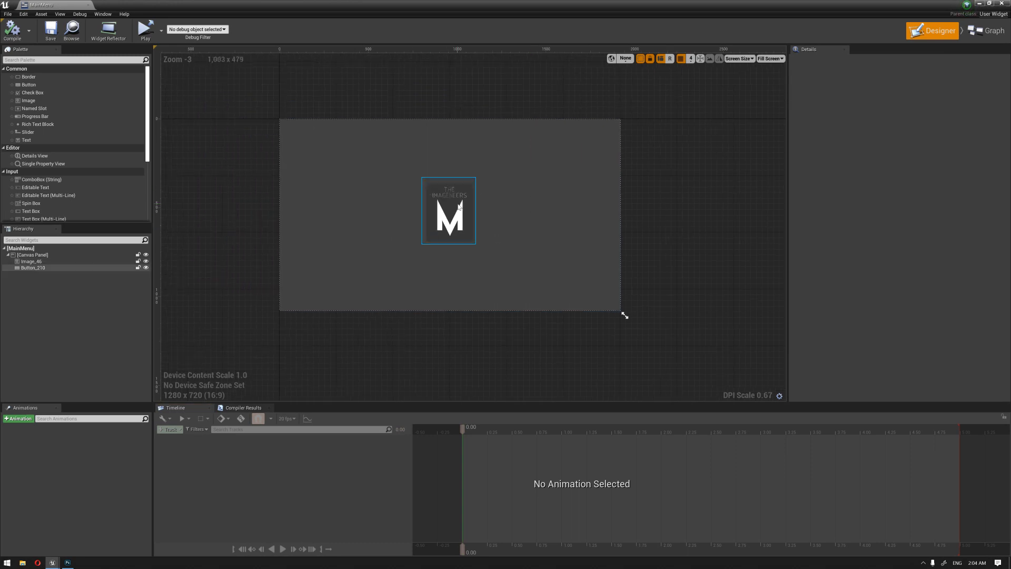
pyautogui.click(459, 207)
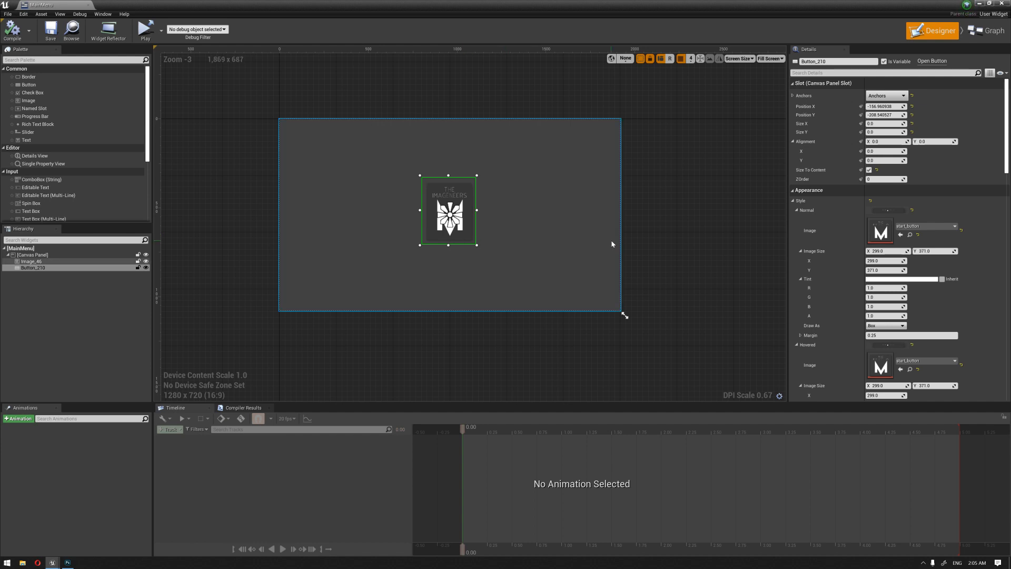
pyautogui.scroll(-5, 975, 192)
pyautogui.scroll(-20, 974, 196)
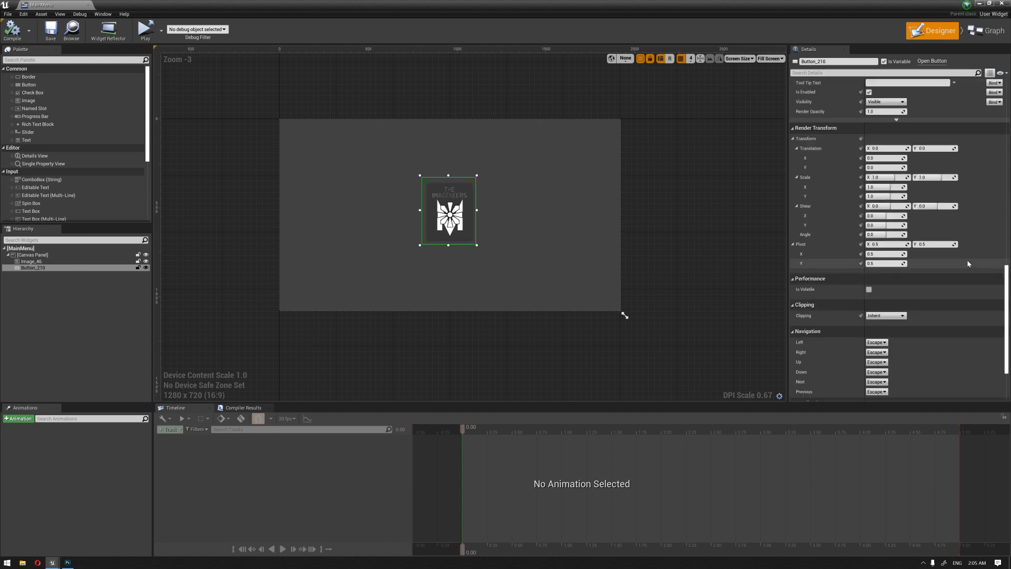
pyautogui.scroll(-5, 968, 264)
pyautogui.click(905, 352)
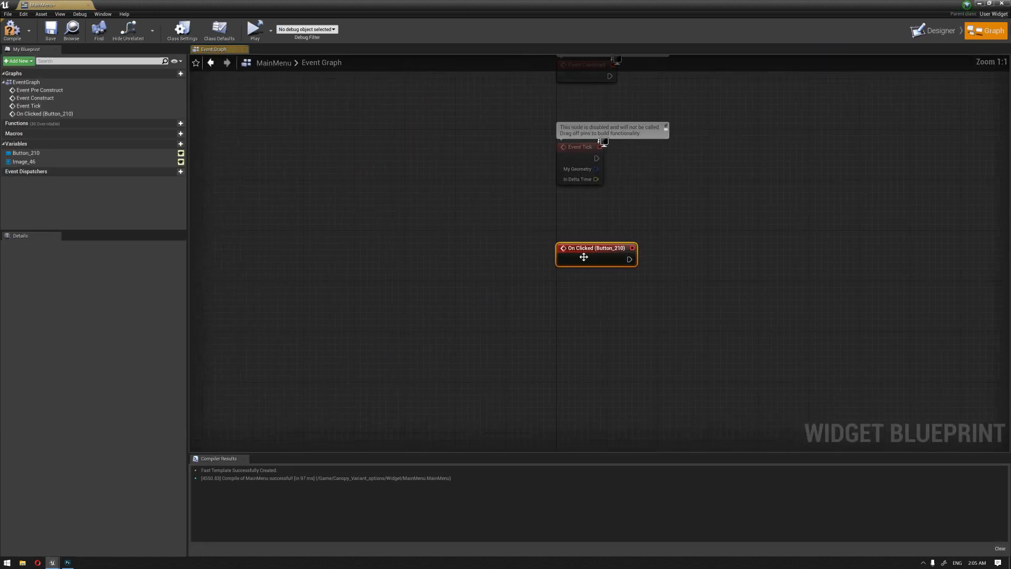
# - Add a Remove from Parent node run by the logo button's On Clicked event and place it beside the event
pyautogui.moveTo(713, 228); pyautogui.dragTo(478, 203, button='right')
pyautogui.moveTo(399, 235); pyautogui.dragTo(572, 219)
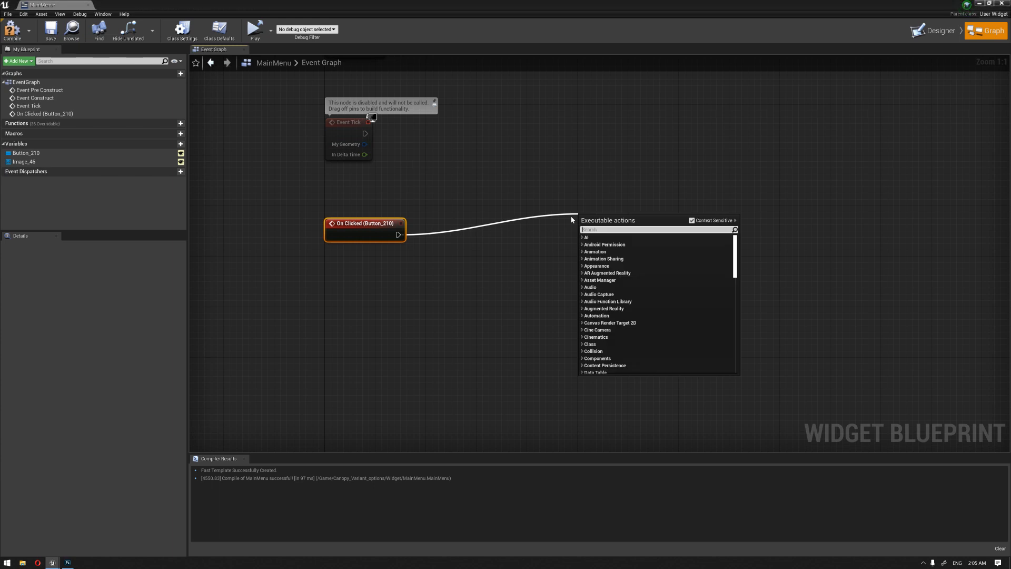
pyautogui.write('remove')
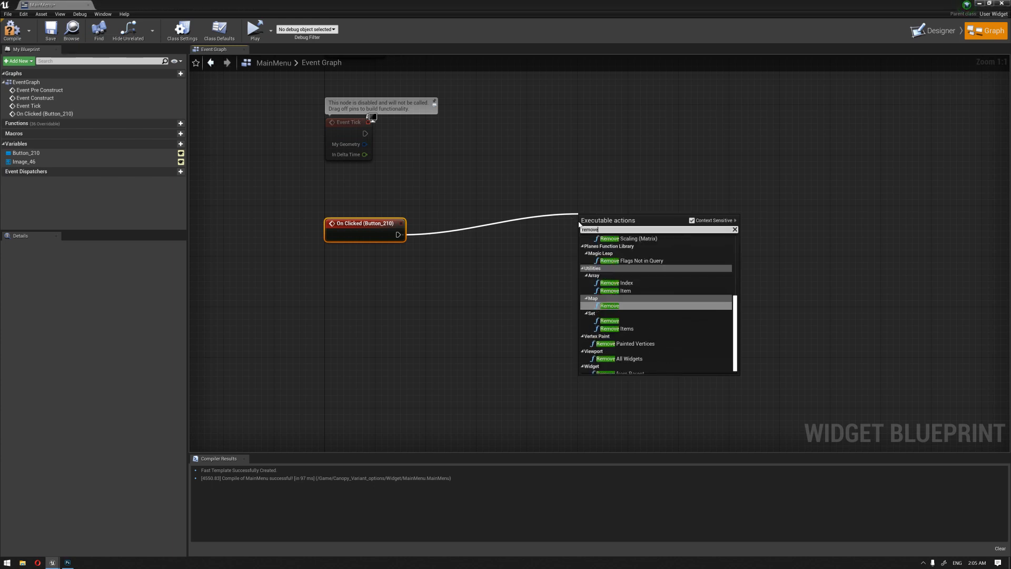
pyautogui.write('from')
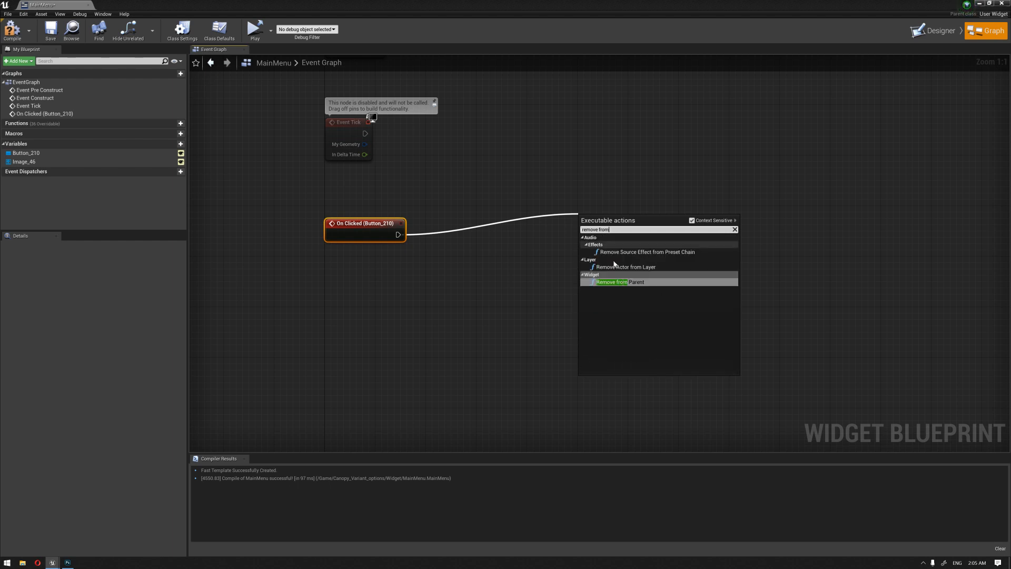
pyautogui.click(626, 282)
pyautogui.moveTo(617, 227); pyautogui.dragTo(550, 219)
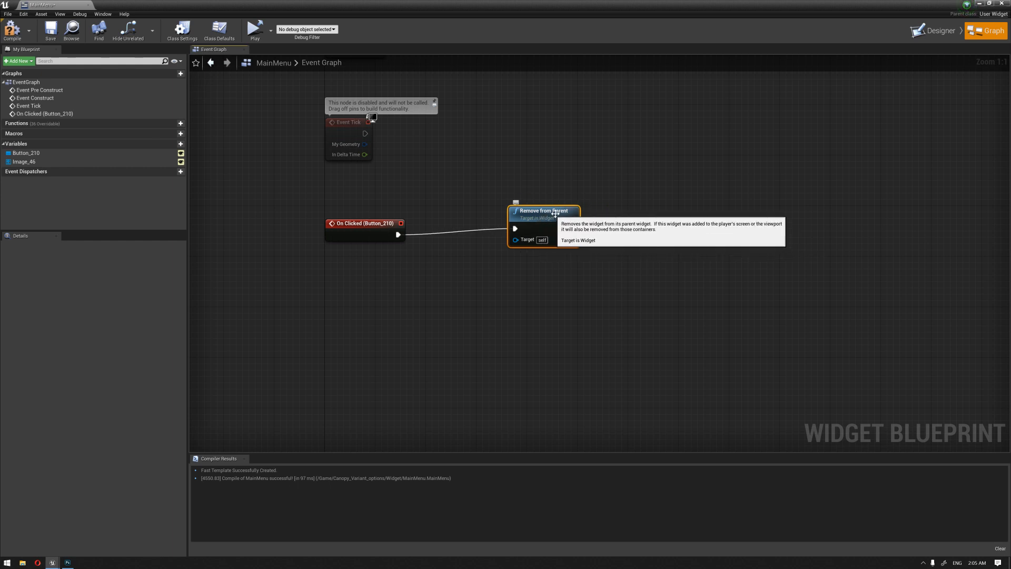
# - Add a Create Widget node from Remove from Parent's execution output and move it slightly closer to that node
pyautogui.moveTo(571, 229); pyautogui.dragTo(679, 253)
pyautogui.write('create')
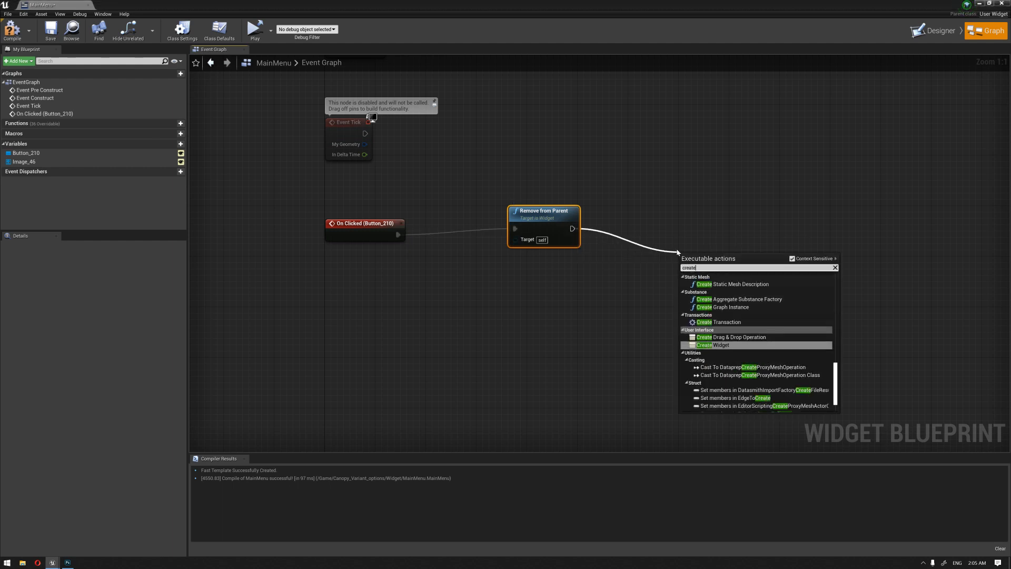
pyautogui.write('2')
pyautogui.press('BackSpace')
pyautogui.write('2')
pyautogui.press('BackSpace')
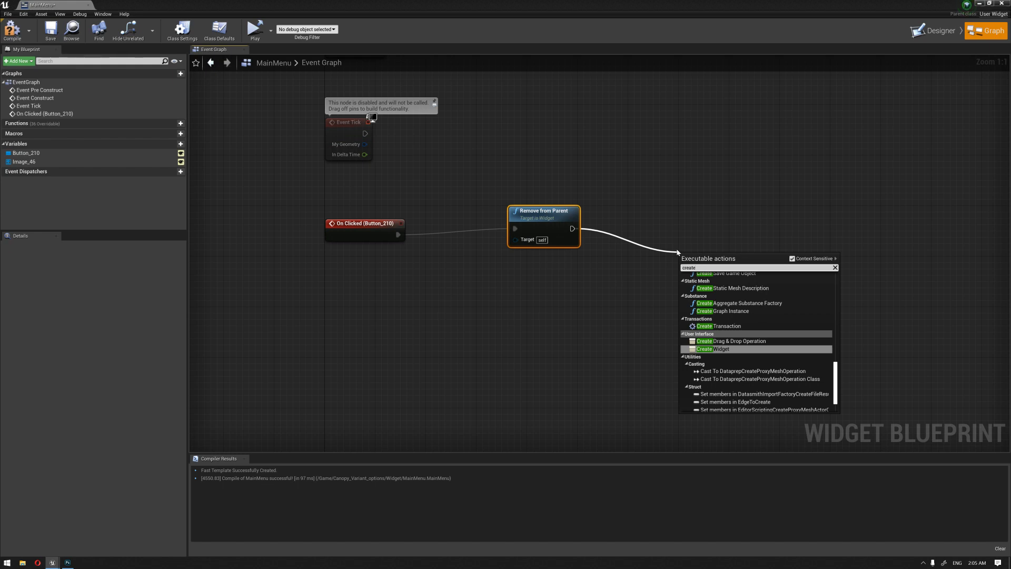
pyautogui.write('wid')
pyautogui.press('Return')
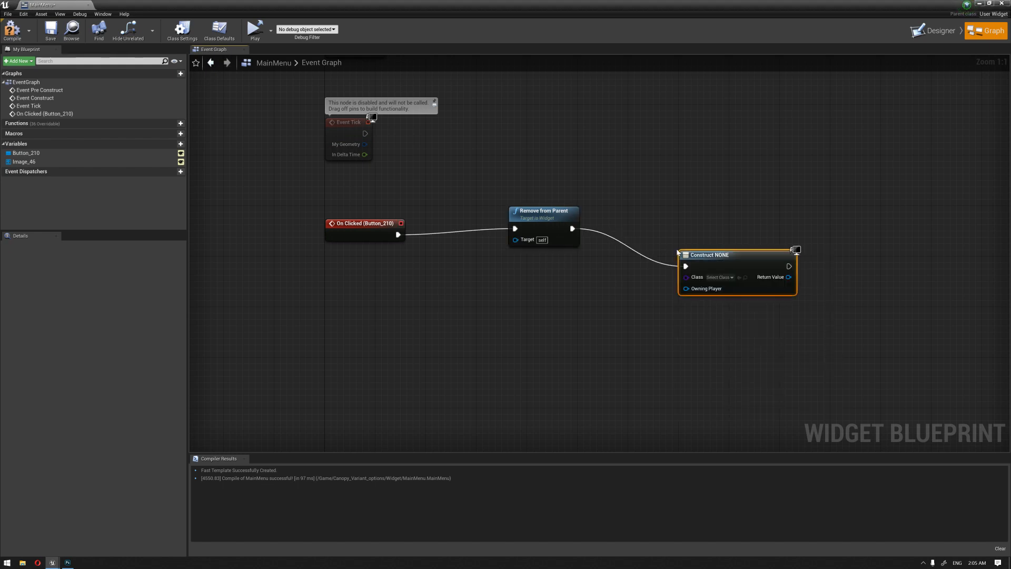
pyautogui.moveTo(692, 254); pyautogui.dragTo(686, 242)
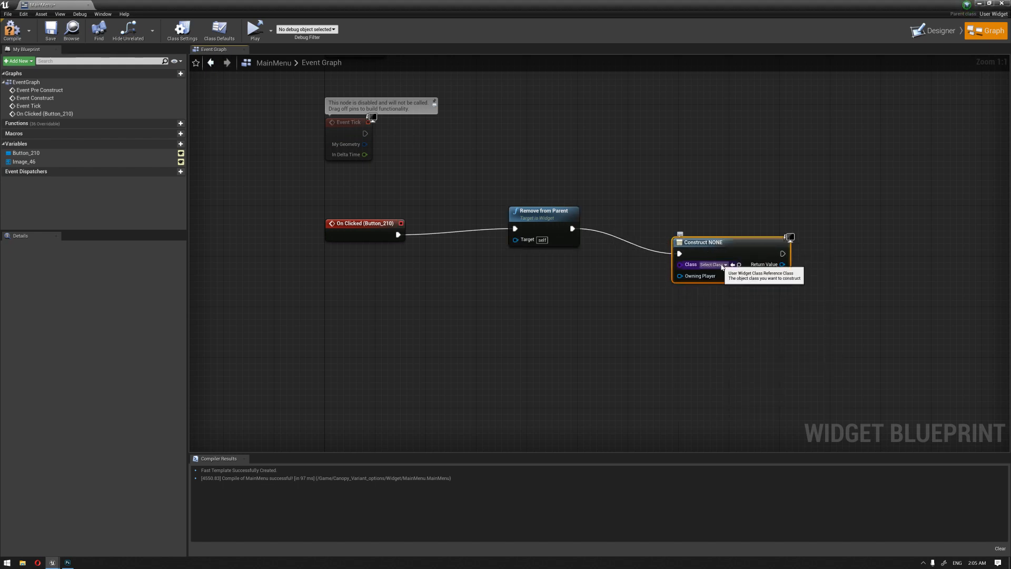
# - Set the Create Widget node's class to Selection_Menu
pyautogui.moveTo(555, 3); pyautogui.dragTo(555, 17)
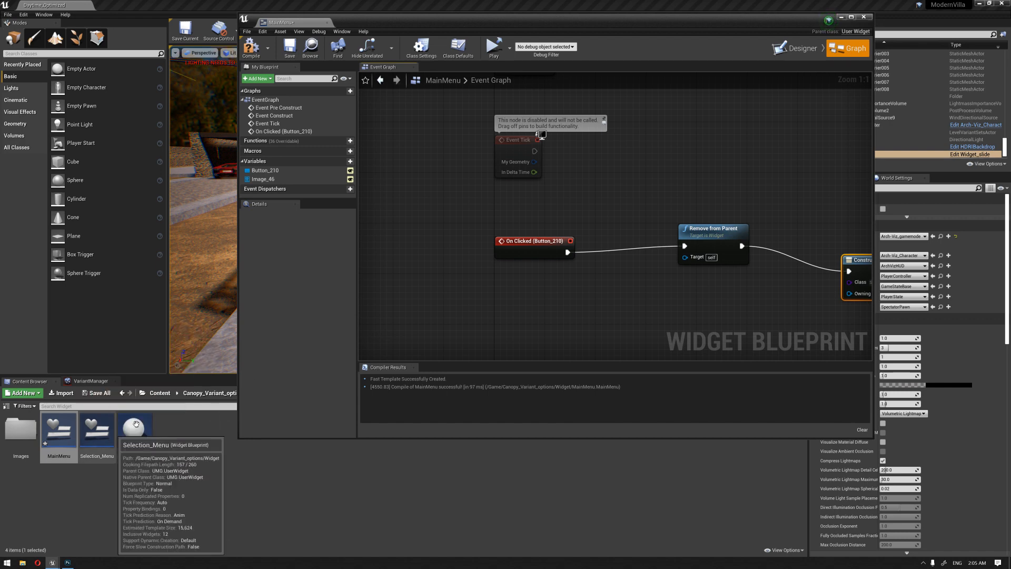
pyautogui.moveTo(758, 203); pyautogui.dragTo(603, 189, button='right')
pyautogui.click(725, 269)
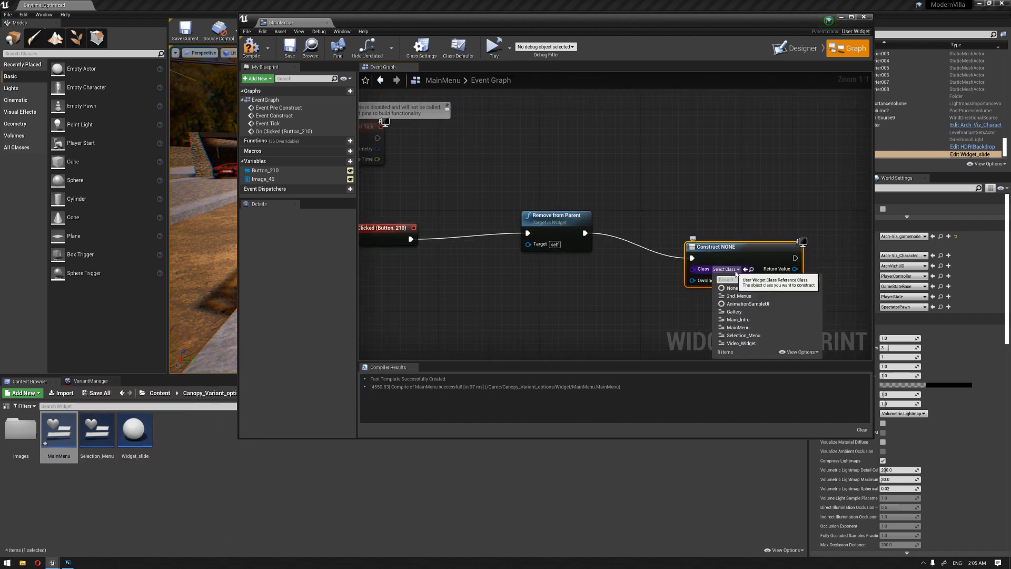
pyautogui.click(729, 336)
# - Add an Add to Viewport node after Create Selection Menu Widget and connect the widget's Return Value to its Target
pyautogui.moveTo(730, 196); pyautogui.dragTo(643, 177, button='right')
pyautogui.moveTo(656, 230); pyautogui.dragTo(740, 233)
pyautogui.write('add tro')
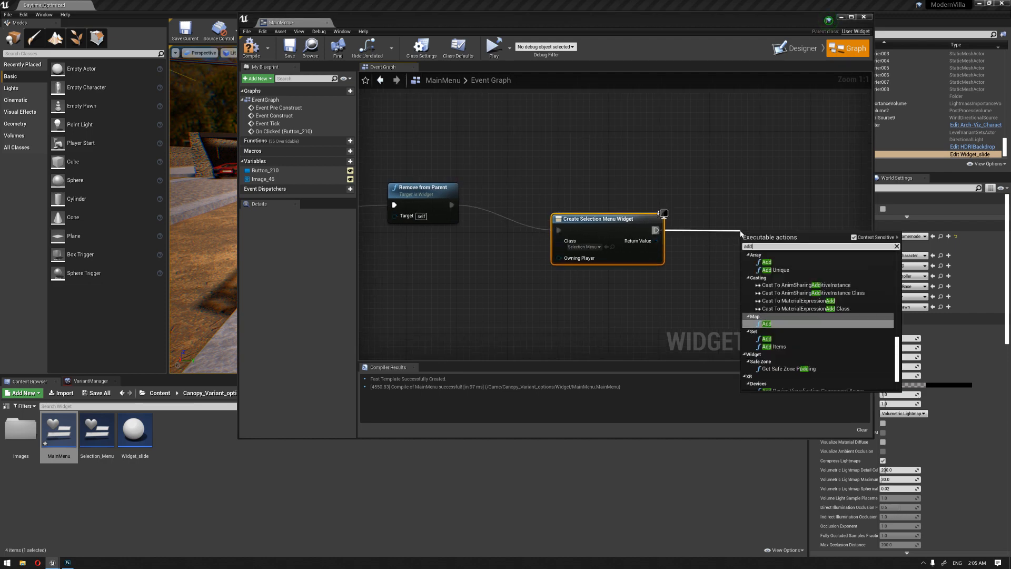
pyautogui.press('BackSpace')
pyautogui.press('BackSpace')
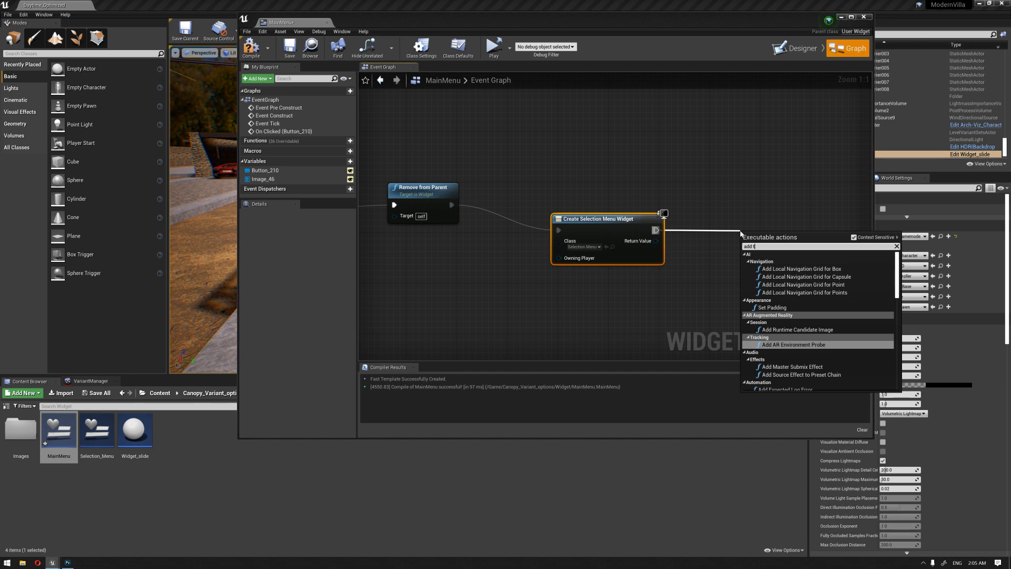
pyautogui.write('o vi')
pyautogui.click(770, 275)
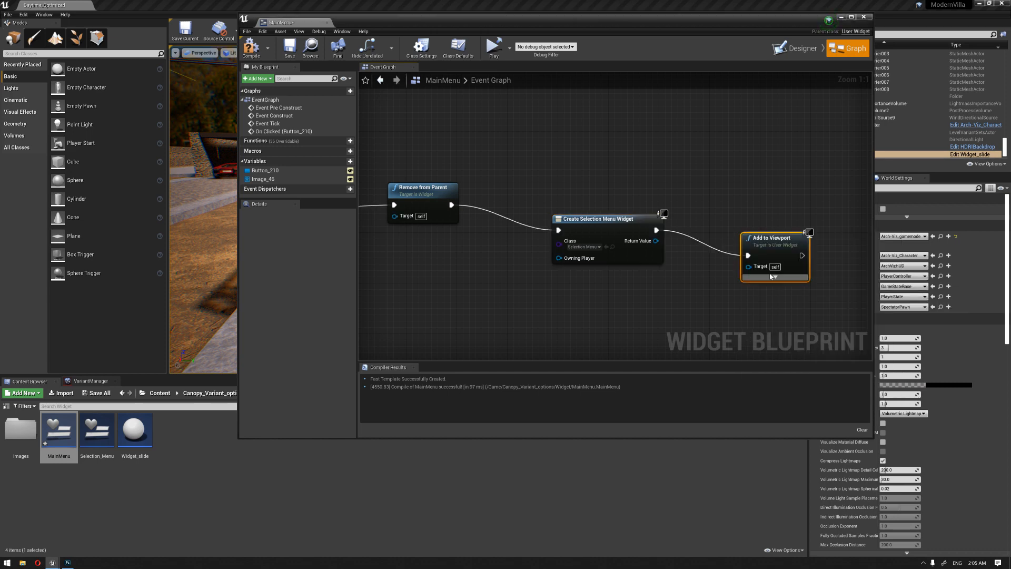
pyautogui.moveTo(656, 241); pyautogui.dragTo(748, 267)
# - Feed a Get Player Controller node into the Create Selection Menu Widget's Owning Player, then compile MainMenu and close it
pyautogui.moveTo(629, 317); pyautogui.dragTo(696, 270, button='right')
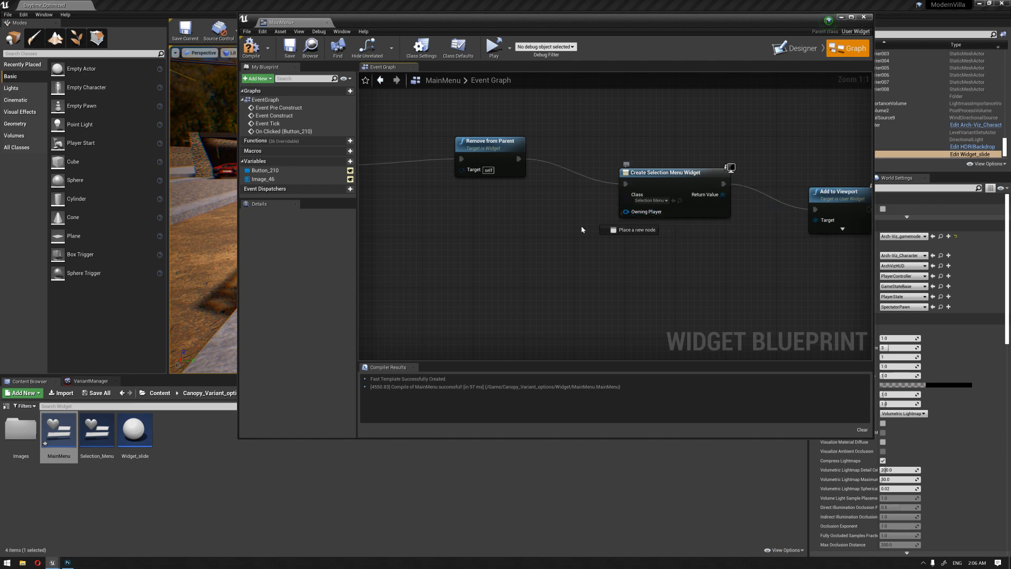
pyautogui.moveTo(626, 212); pyautogui.dragTo(514, 257)
pyautogui.write('get player')
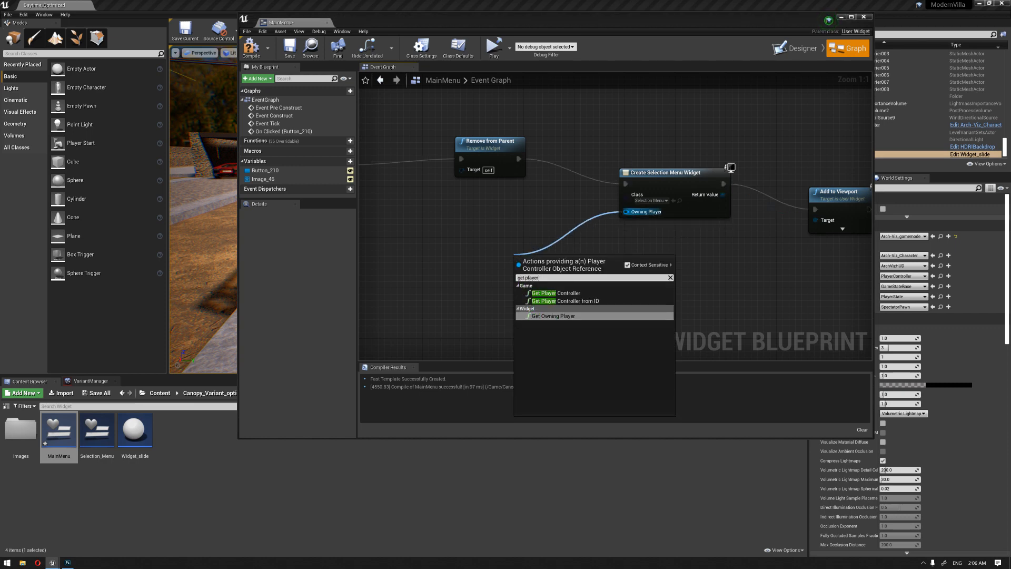
pyautogui.click(556, 293)
pyautogui.moveTo(400, 124); pyautogui.dragTo(386, 166, button='right')
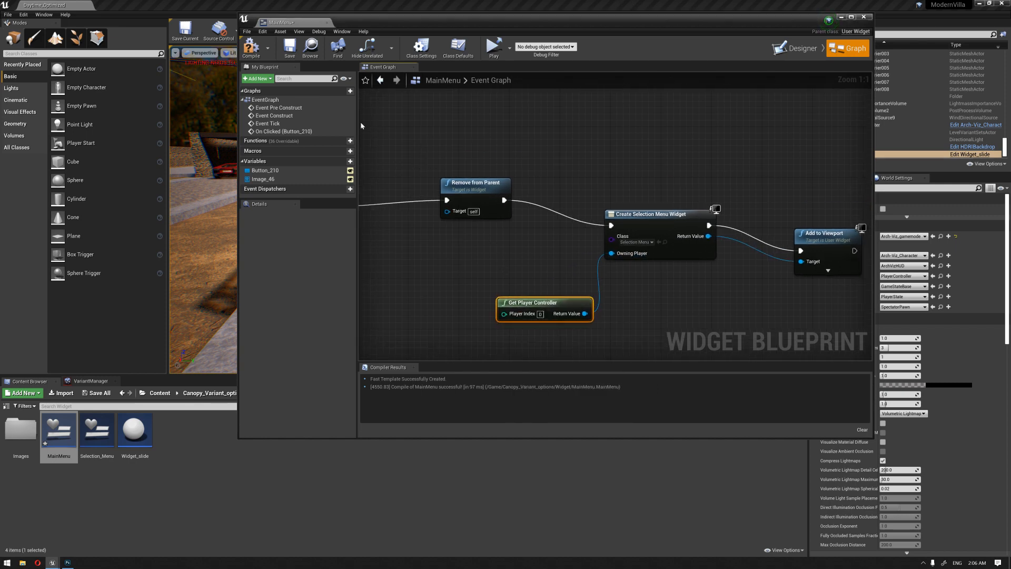
pyautogui.click(251, 48)
pyautogui.click(863, 18)
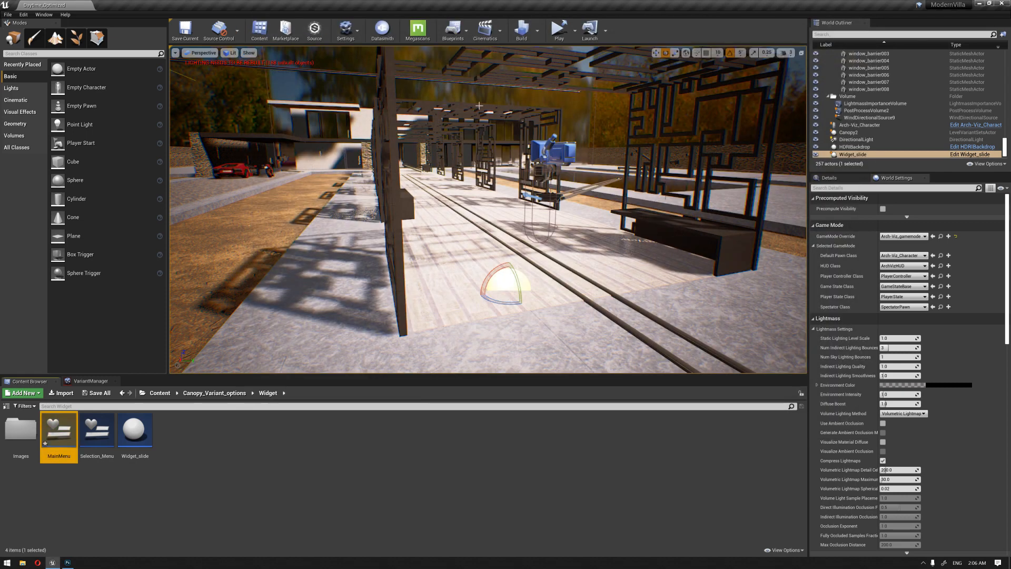
# - Save the changes, check the selection menu in the standalone game at reduced and full-screen window sizes, and close the game
pyautogui.click(440, 442)
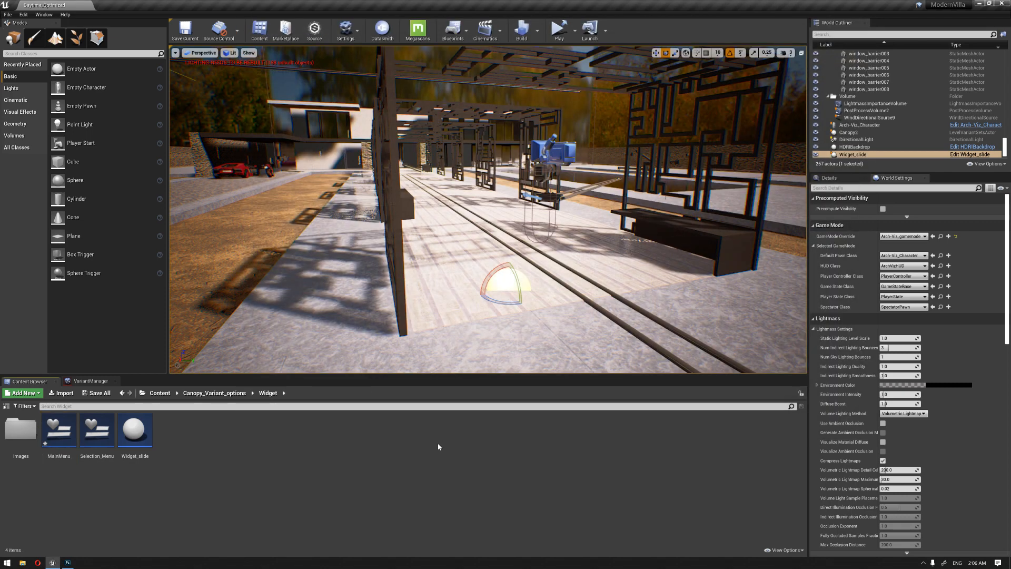
pyautogui.click(560, 31)
pyautogui.click(544, 356)
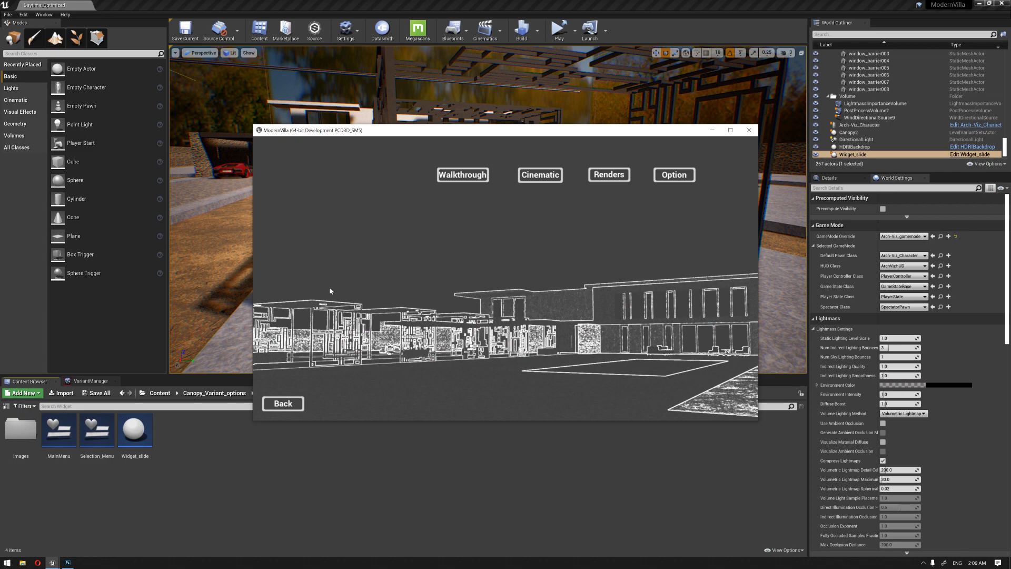
pyautogui.click(729, 130)
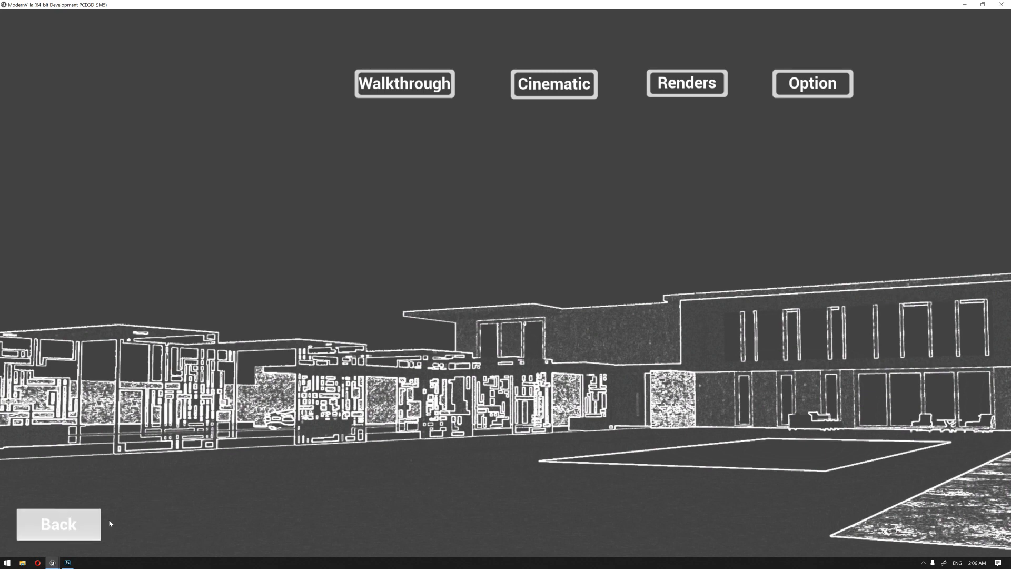
pyautogui.click(981, 5)
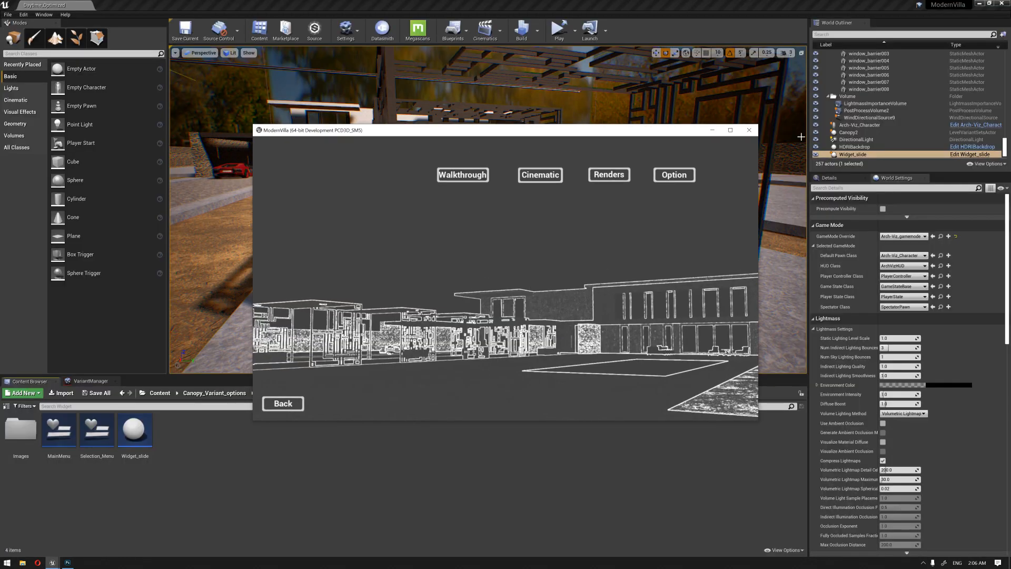
pyautogui.click(748, 130)
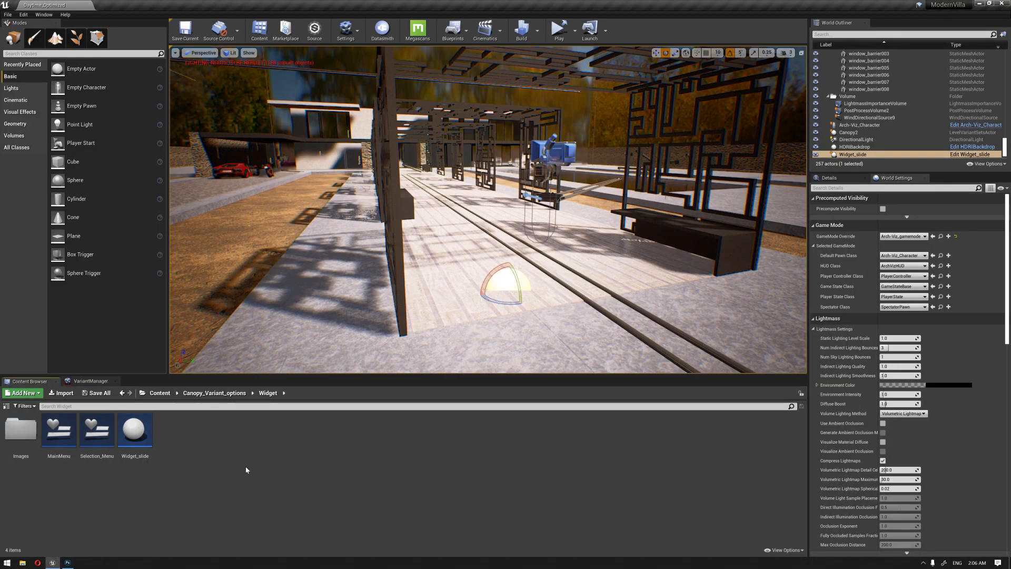
# - Open the Selection_Menu widget and add an On Clicked event for its Back button
pyautogui.doubleClick(96, 450)
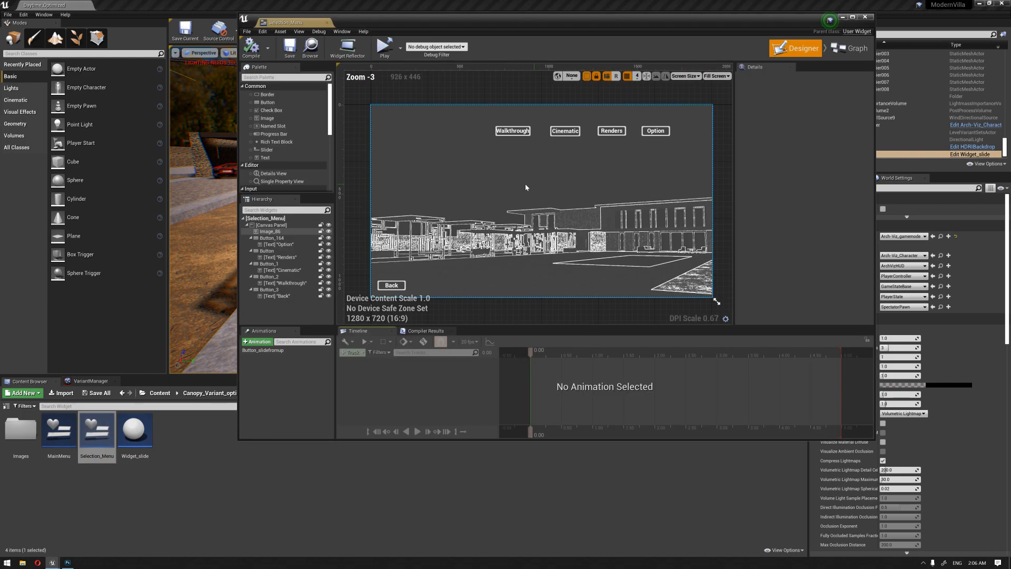
pyautogui.doubleClick(622, 24)
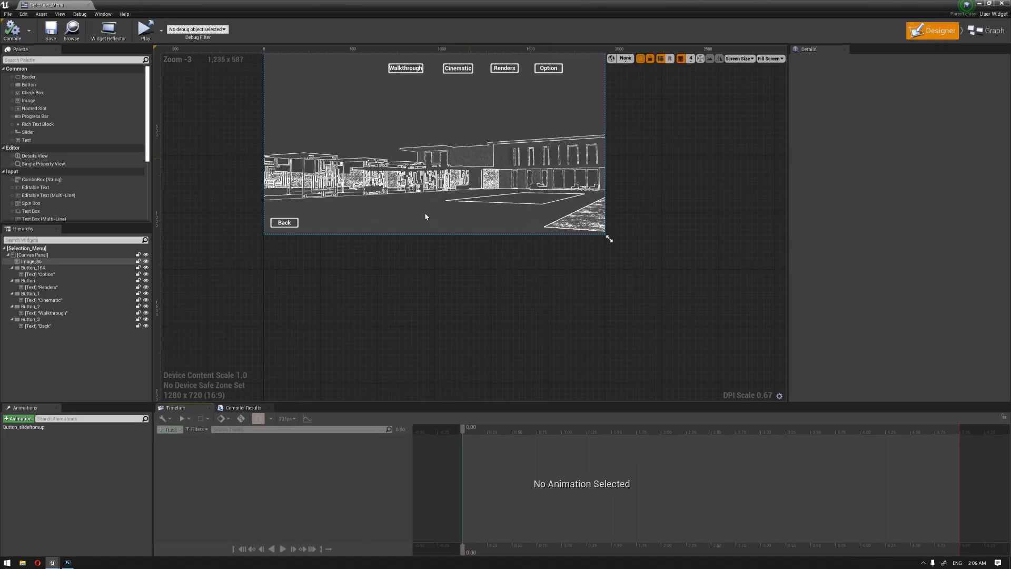
pyautogui.scroll(5, 375, 323)
pyautogui.click(375, 322)
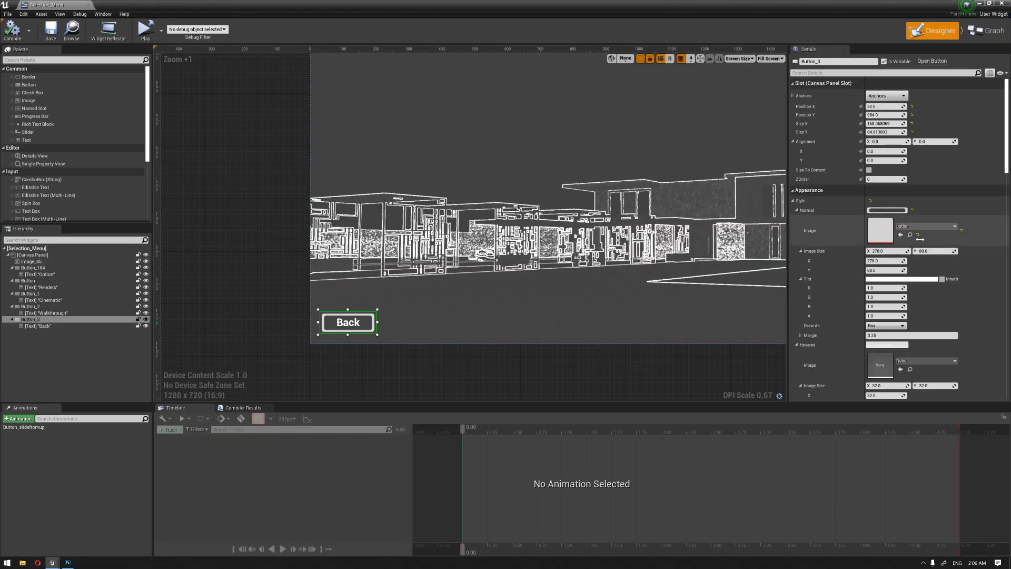
pyautogui.scroll(-6, 923, 250)
pyautogui.scroll(-15, 924, 250)
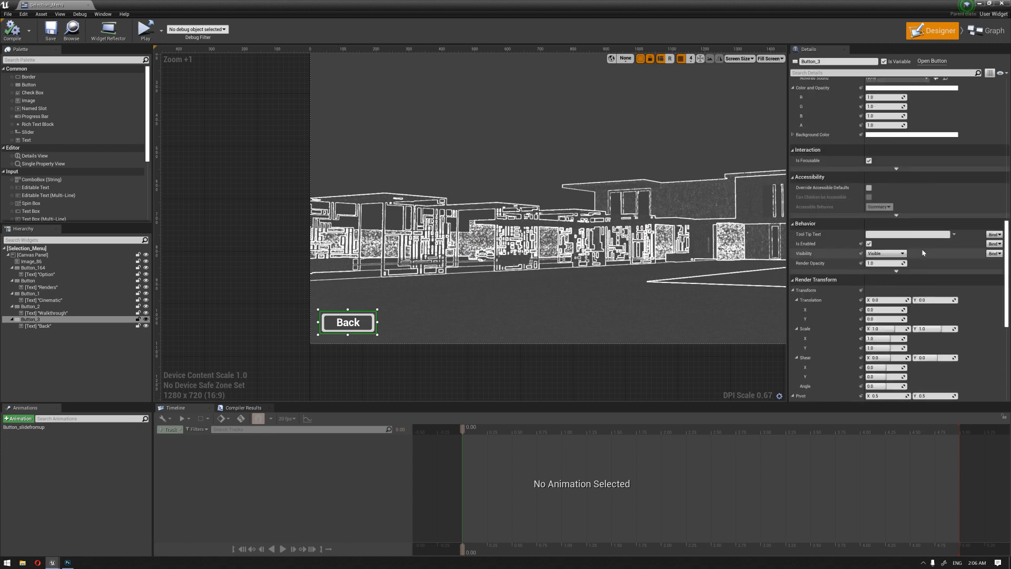
pyautogui.click(896, 352)
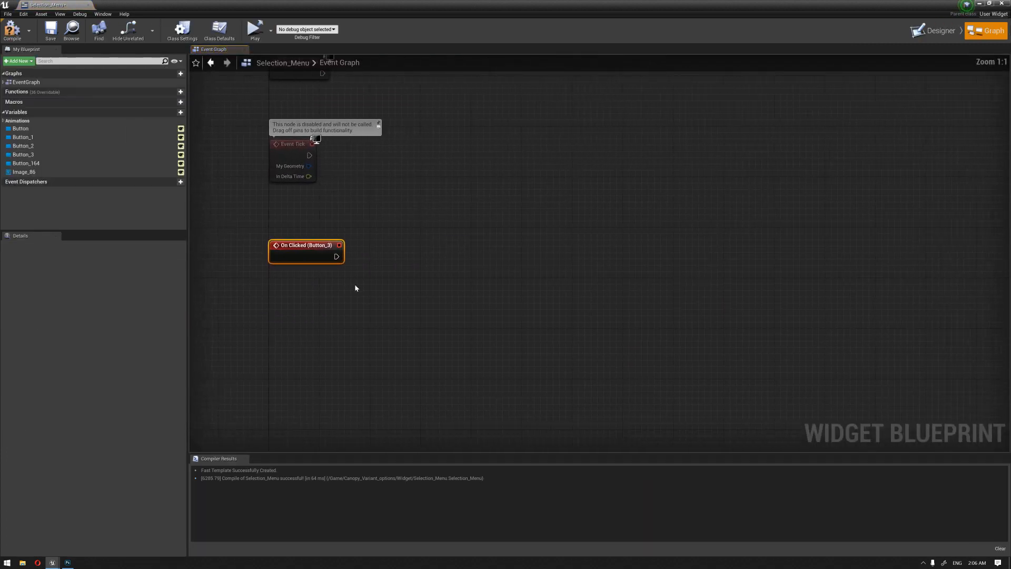
# - Add a Remove from Parent node fed by the Back button's On Clicked event
pyautogui.moveTo(335, 257); pyautogui.dragTo(420, 262)
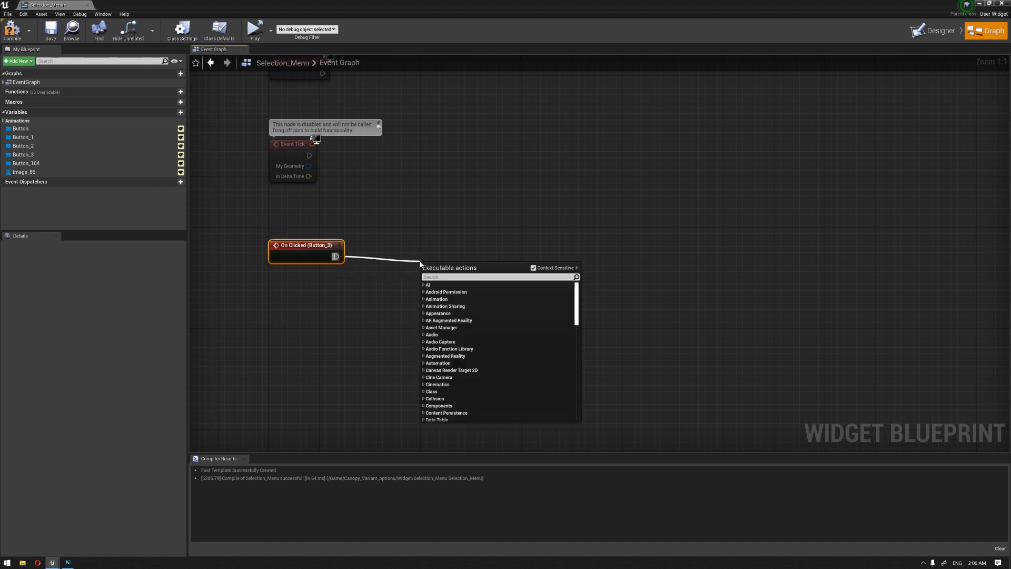
pyautogui.write('R')
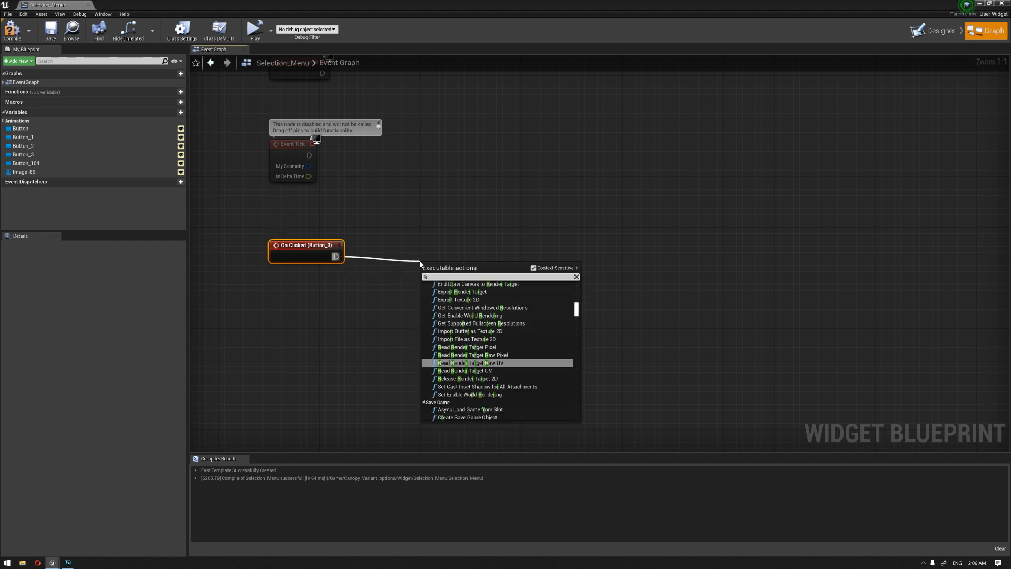
pyautogui.write('emove from')
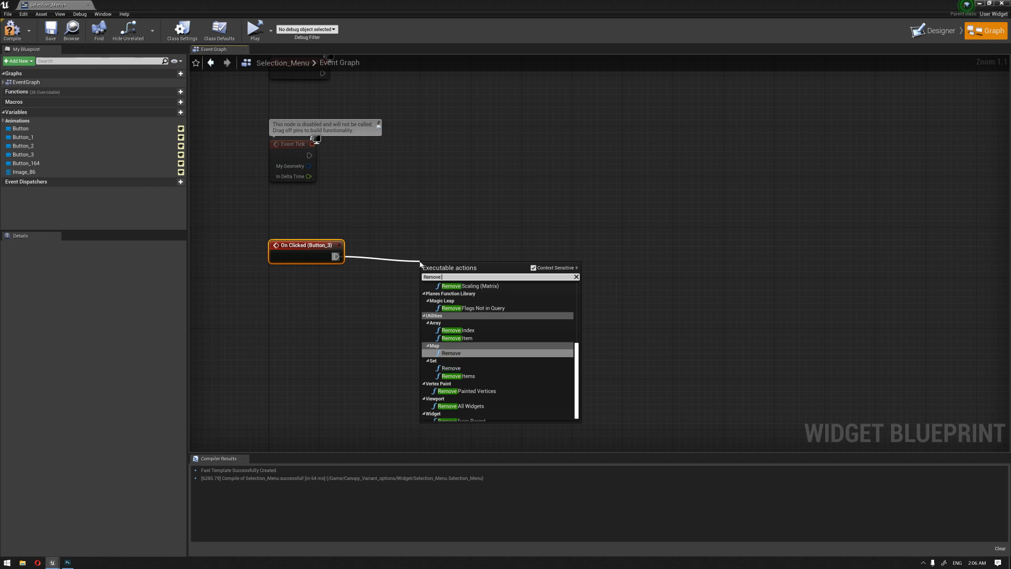
pyautogui.click(485, 330)
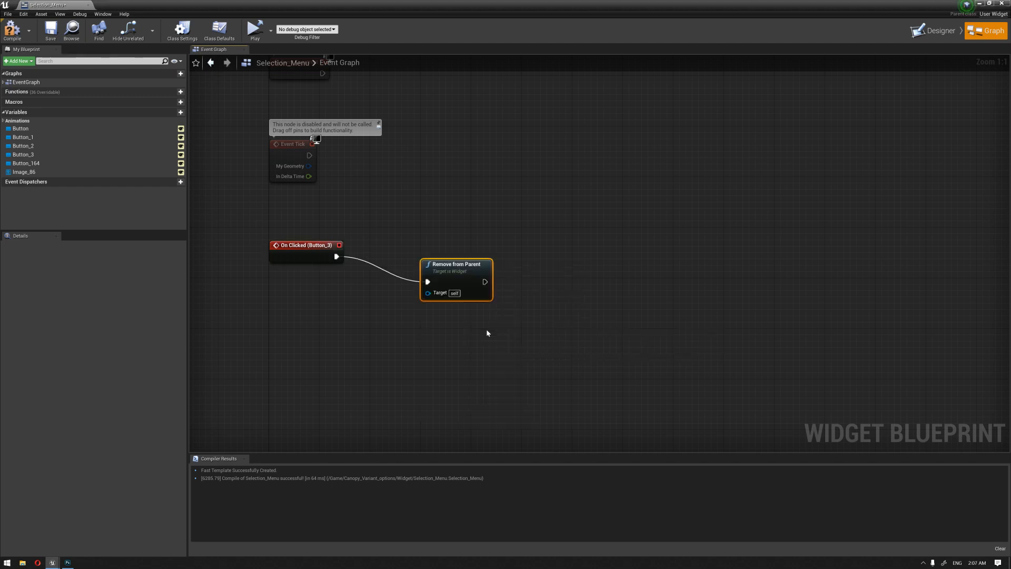
# - Add a Create Widget node after Remove from Parent and set its class to MainMenu
pyautogui.moveTo(550, 243); pyautogui.dragTo(527, 210, button='right')
pyautogui.moveTo(466, 245); pyautogui.dragTo(559, 245)
pyautogui.write('create')
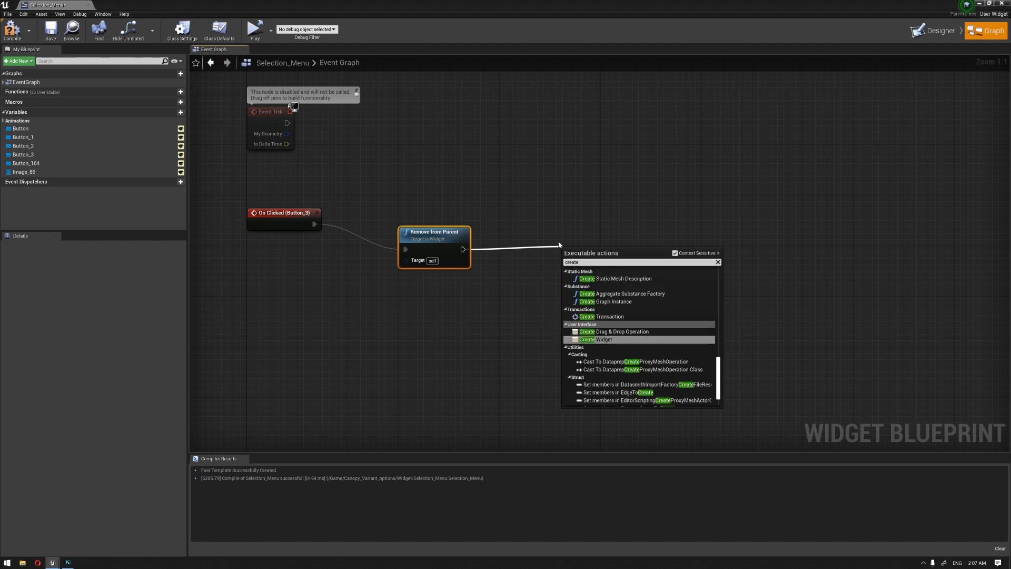
pyautogui.click(636, 341)
pyautogui.moveTo(523, 2); pyautogui.dragTo(556, 22)
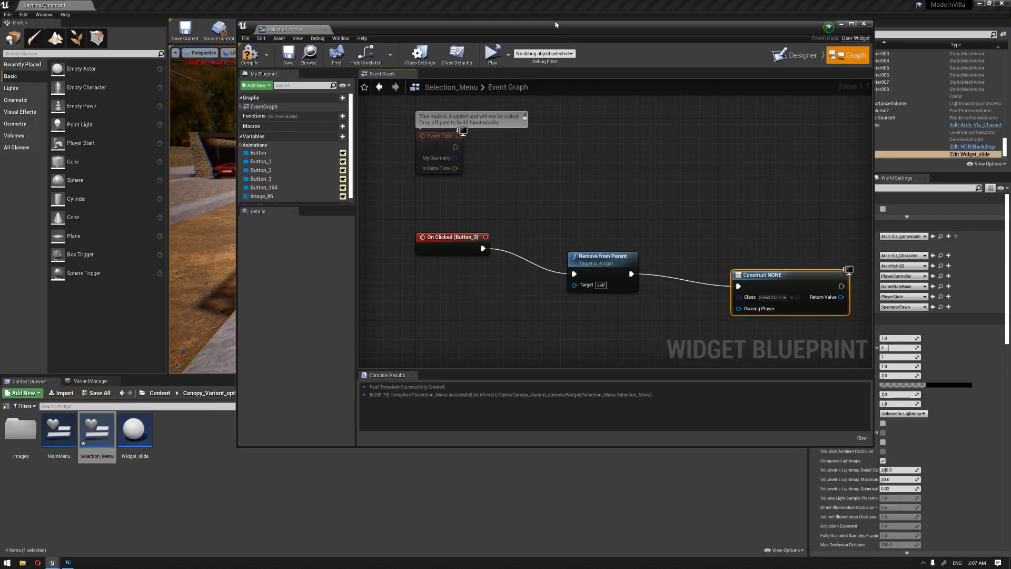
pyautogui.click(772, 297)
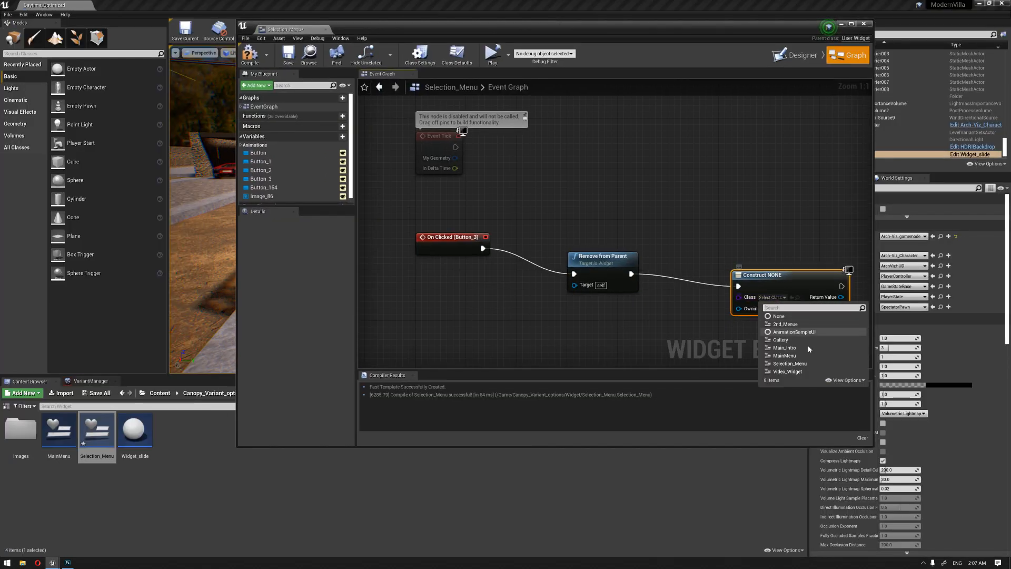
pyautogui.click(796, 358)
# - Add an Add to Viewport node after Create Main Menu Widget and connect the widget's Return Value to its Target
pyautogui.moveTo(750, 232); pyautogui.dragTo(553, 150, button='right')
pyautogui.click(681, 241)
pyautogui.moveTo(600, 205); pyautogui.dragTo(671, 226)
pyautogui.write('ad')
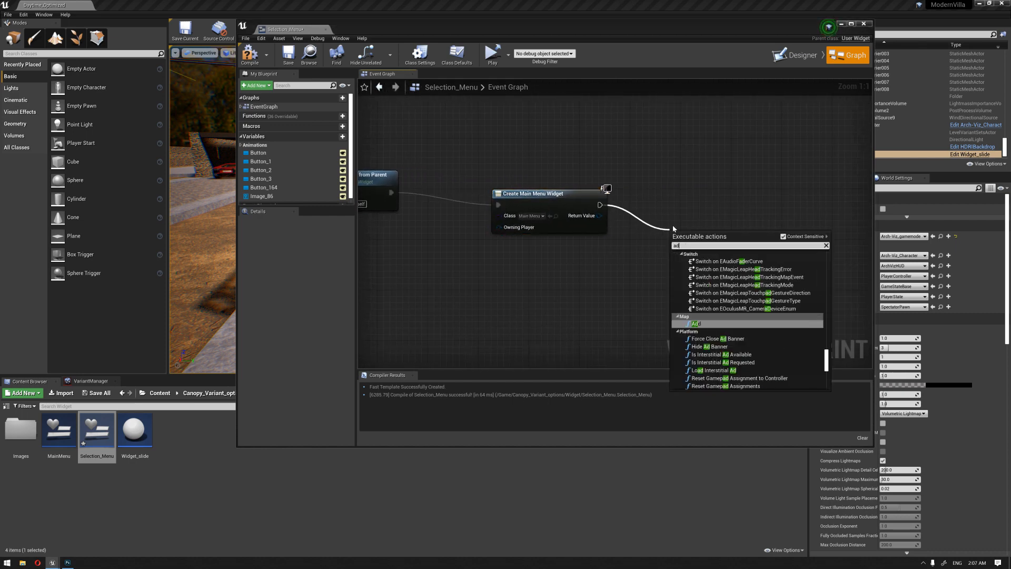
pyautogui.write('d to vie')
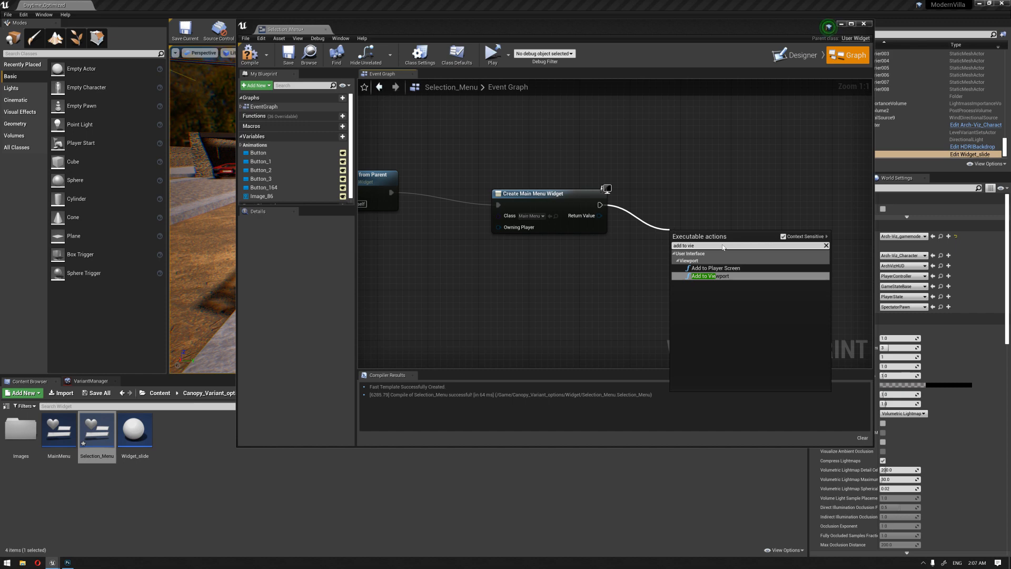
pyautogui.click(711, 276)
pyautogui.moveTo(600, 215); pyautogui.dragTo(676, 267)
# - Feed a Get Player Controller node into the Create Main Menu Widget's Owning Player, then compile Selection_Menu and close it
pyautogui.moveTo(466, 256); pyautogui.dragTo(580, 242, button='right')
pyautogui.moveTo(612, 213); pyautogui.dragTo(541, 264)
pyautogui.write('get')
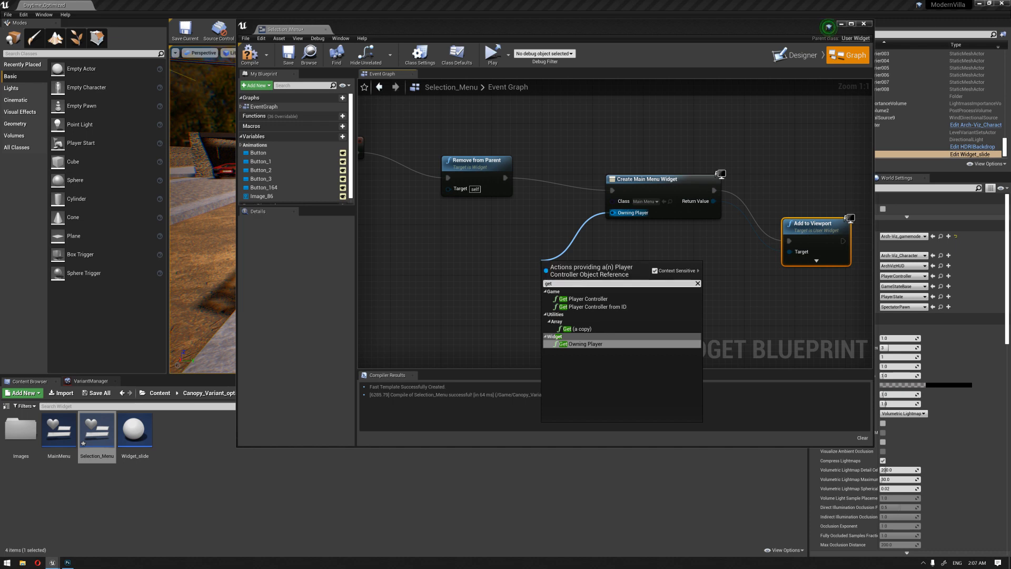
pyautogui.click(584, 298)
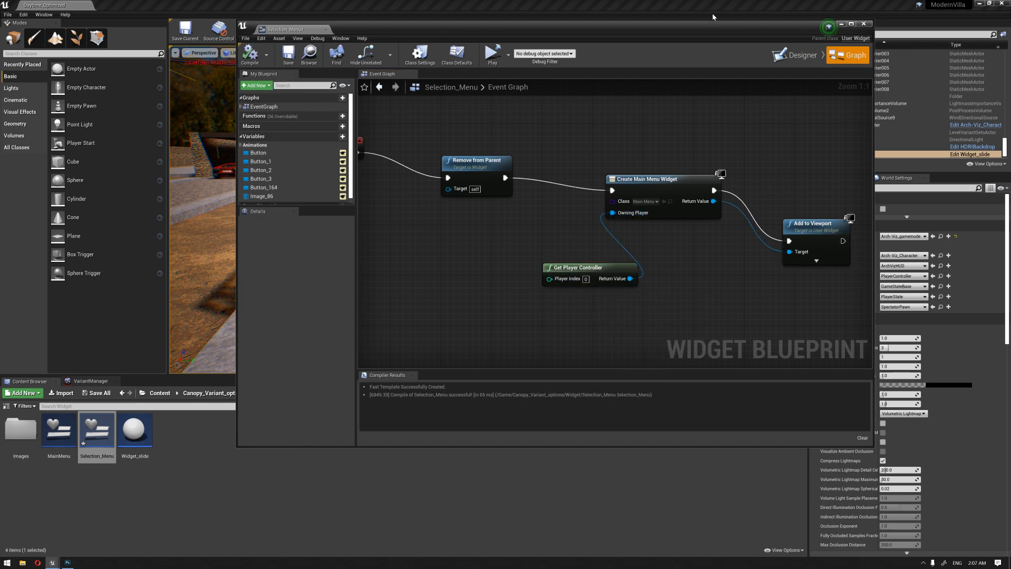
pyautogui.click(863, 24)
# - Save the changed widget, run the standalone game full-screen, test the logo and Back buttons, and restore the game window's size
pyautogui.click(568, 31)
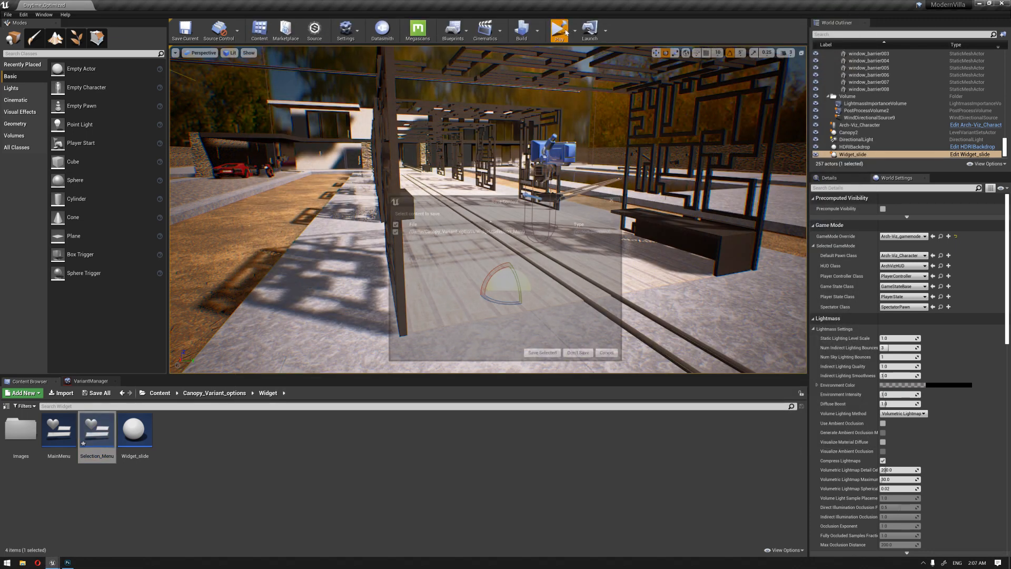
pyautogui.click(541, 355)
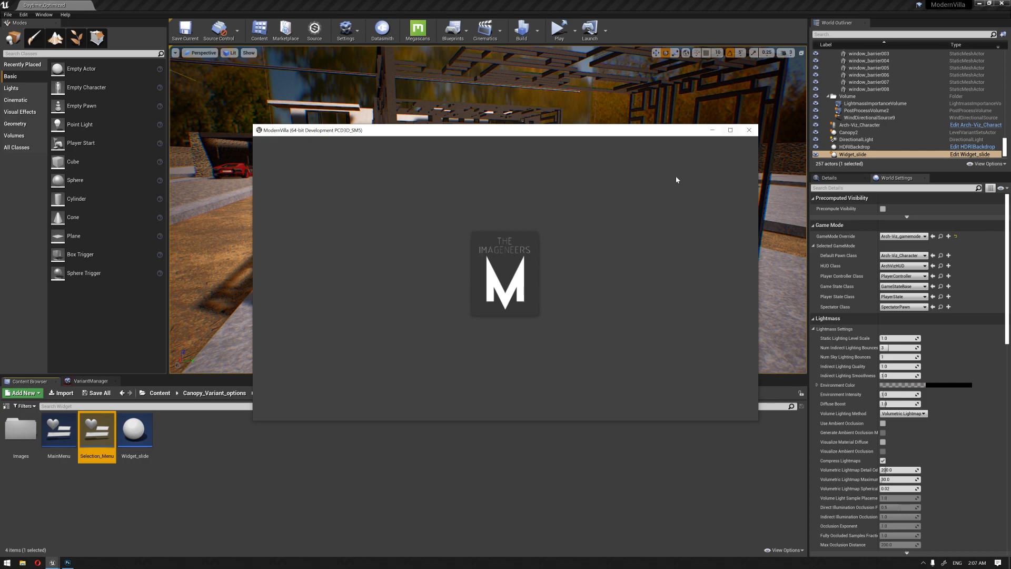
pyautogui.click(731, 130)
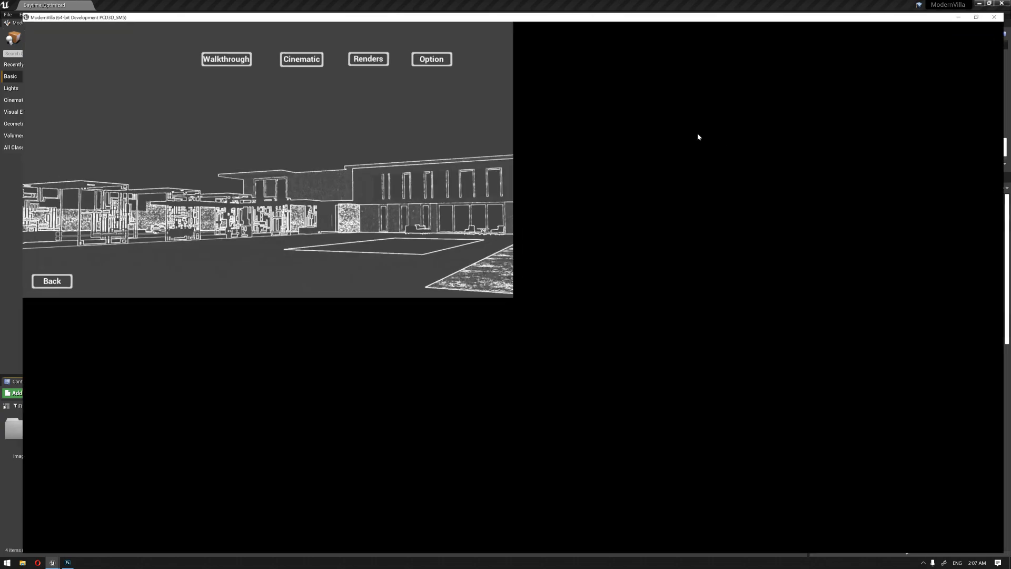
pyautogui.click(58, 524)
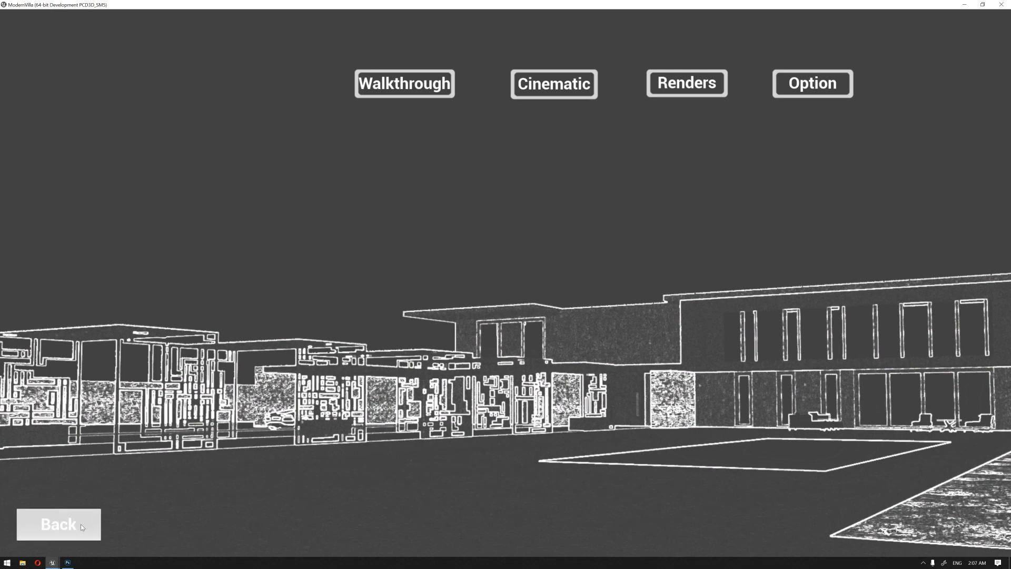
pyautogui.click(80, 523)
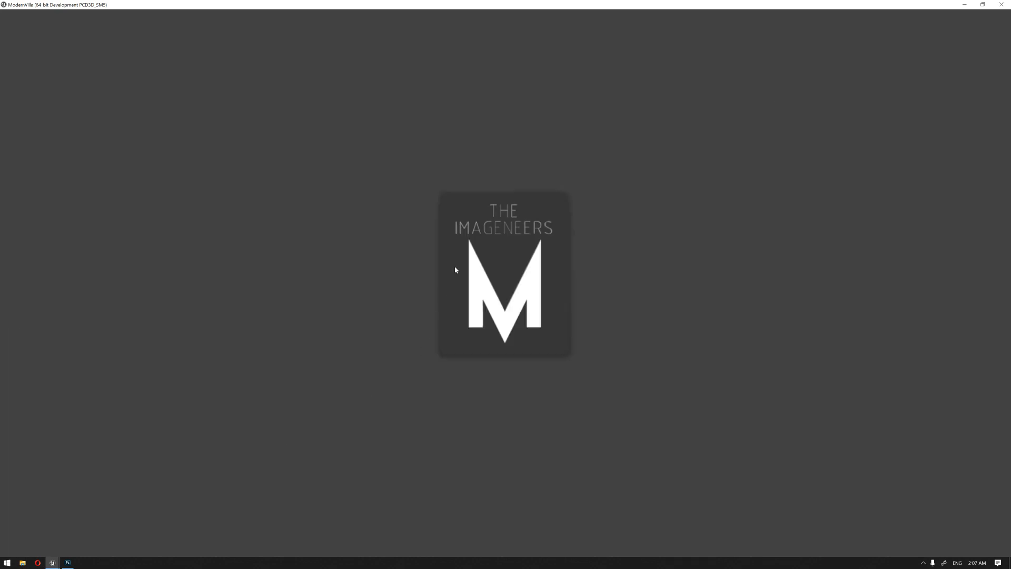
pyautogui.click(982, 5)
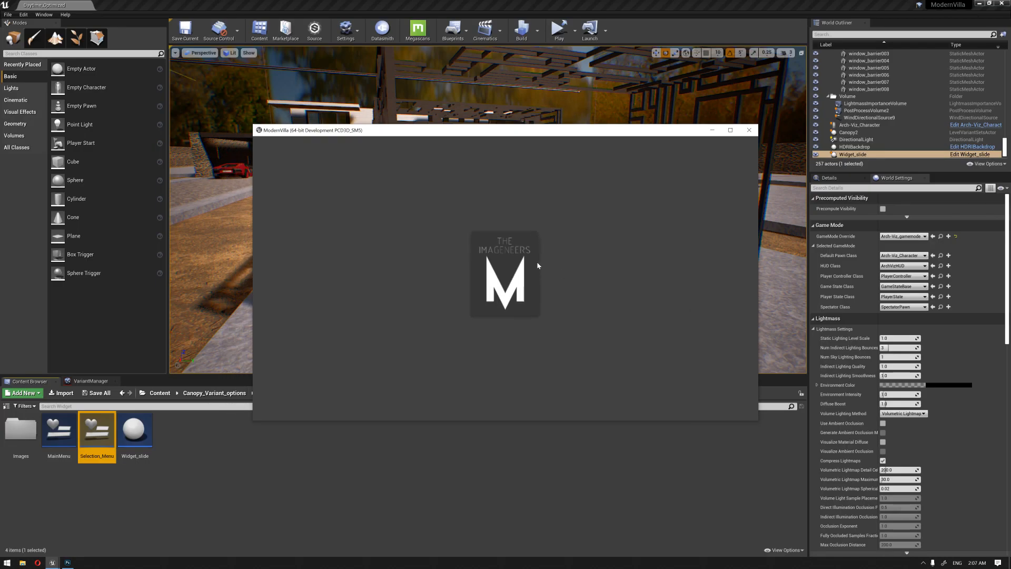